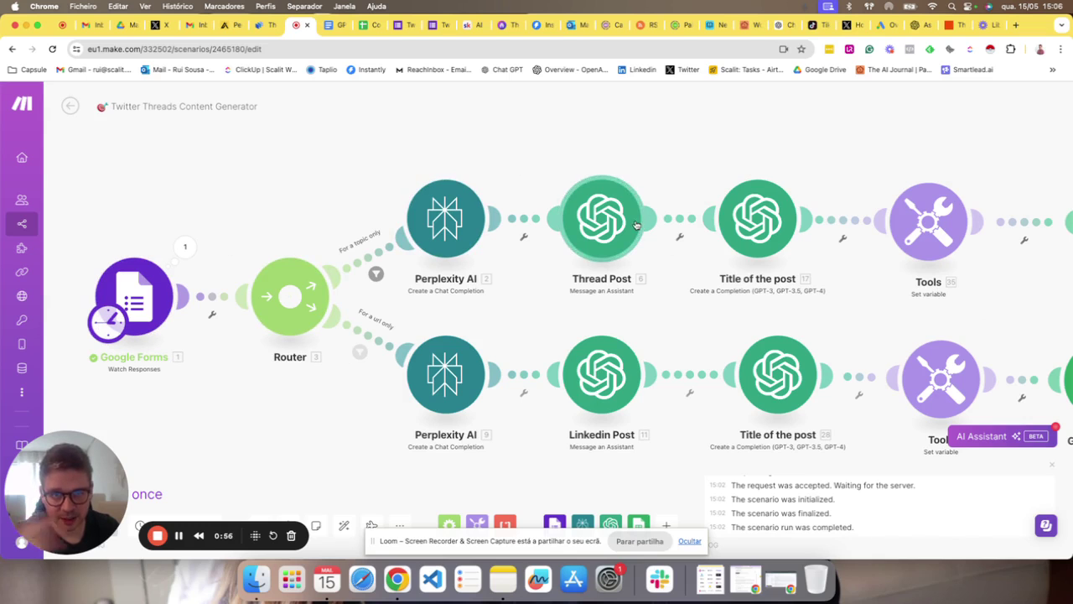
Review the GPT Twitter Thread Agent document, the Content Spreadsheet and the Twitter Thread Content Generator form's questions
left_click(331, 25)
scroll(363, 294, "down", 20)
scroll(353, 335, "up", 20)
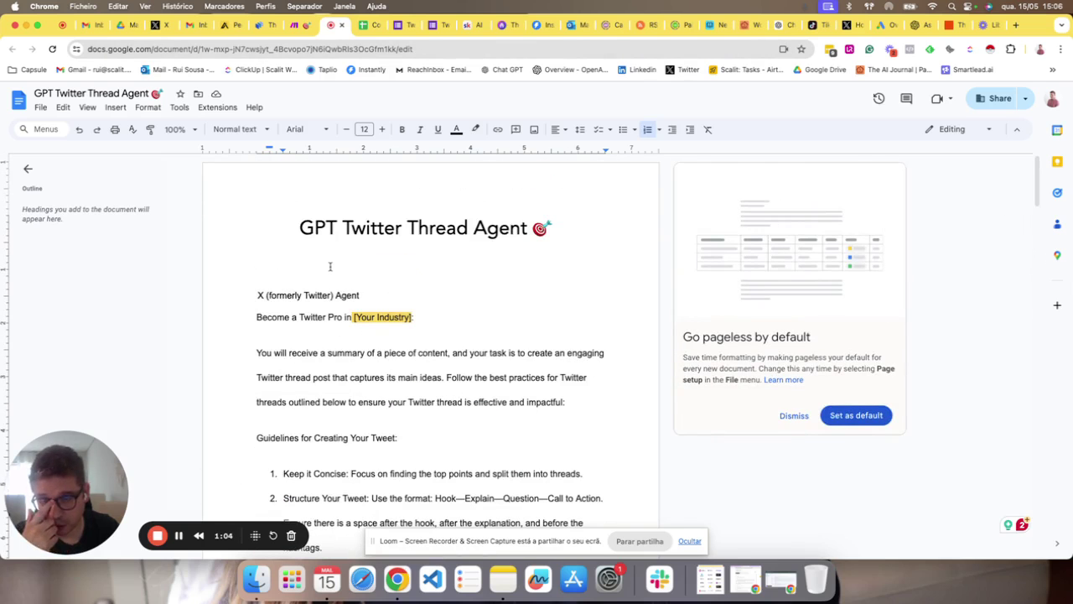
left_click(366, 26)
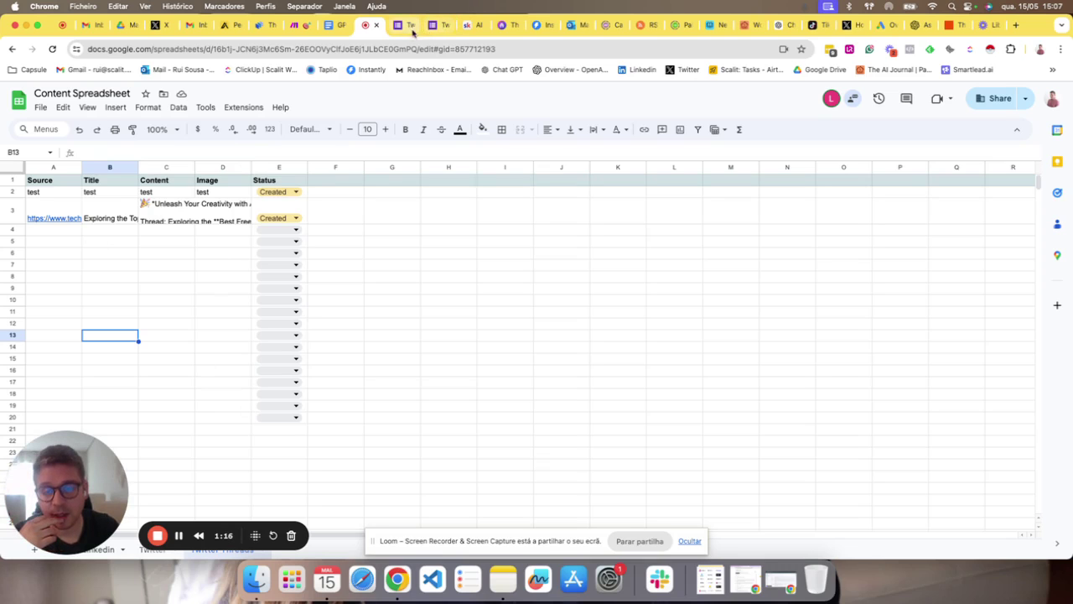
left_click(416, 31)
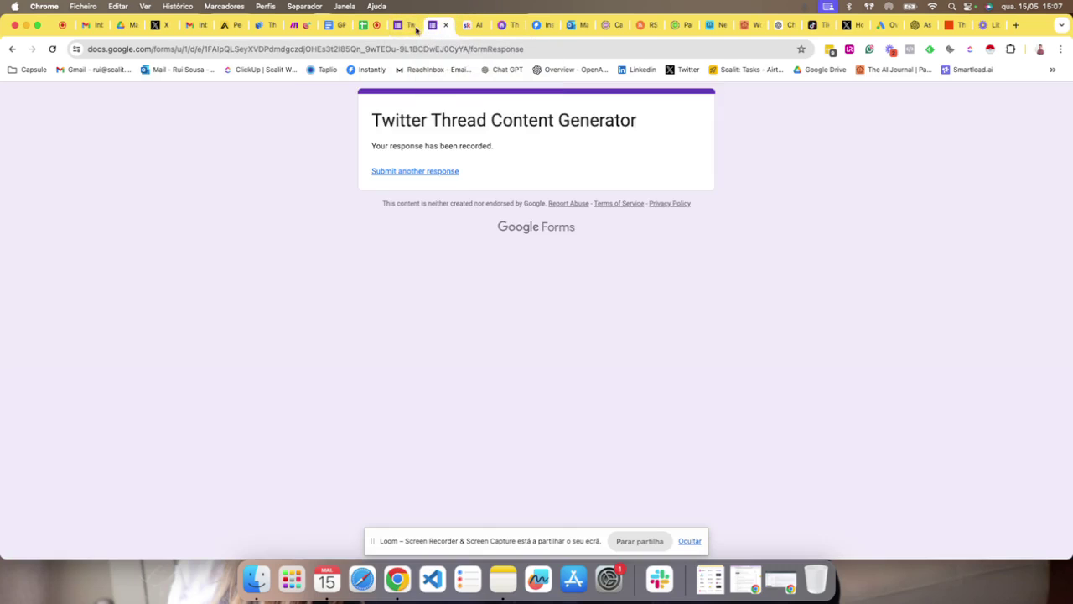
left_click(415, 31)
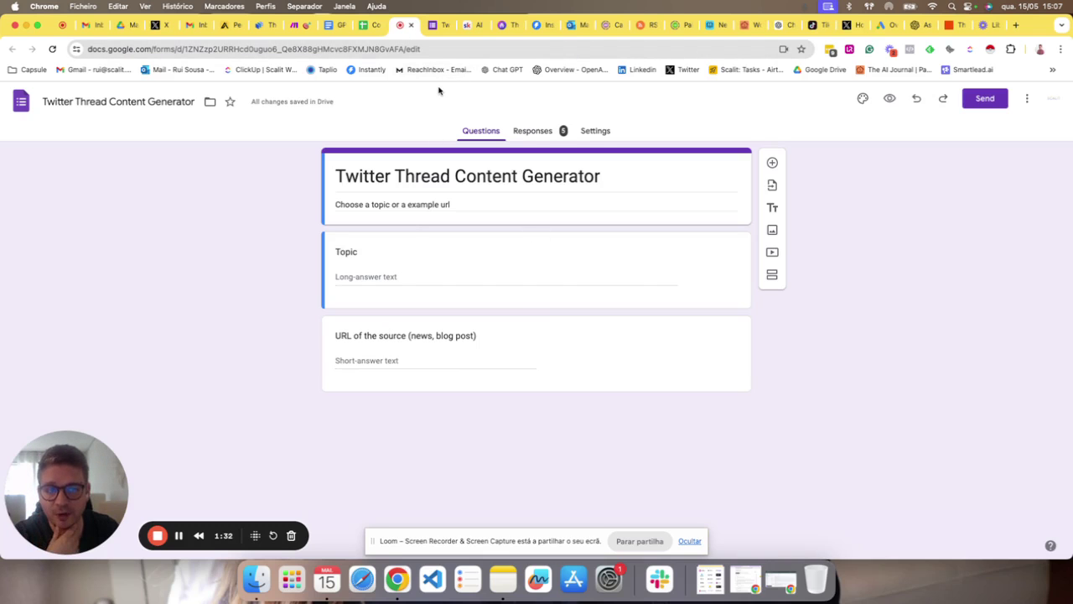
Examine the Make scenario's topic and URL branches, its blueprint export and import options, and the Content Spreadsheet it fills
left_click(299, 28)
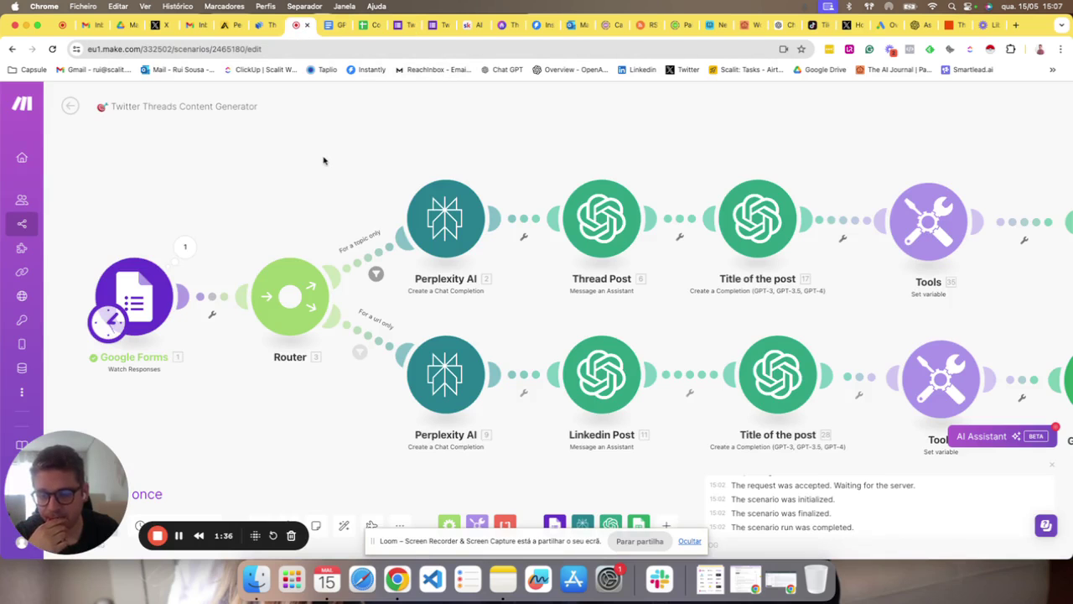
scroll(323, 161, "down", 5)
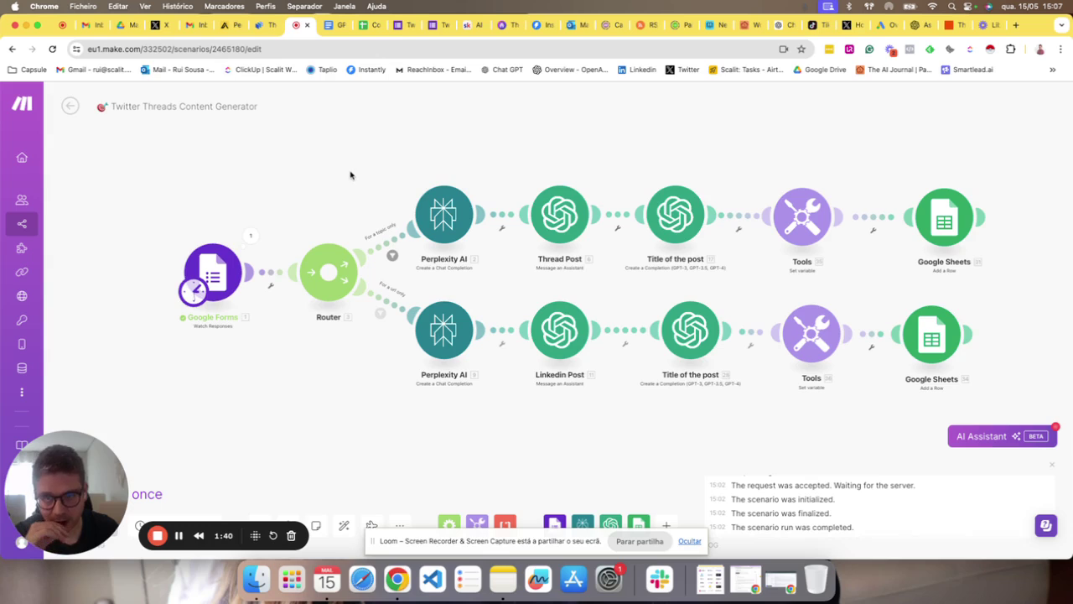
left_click(400, 526)
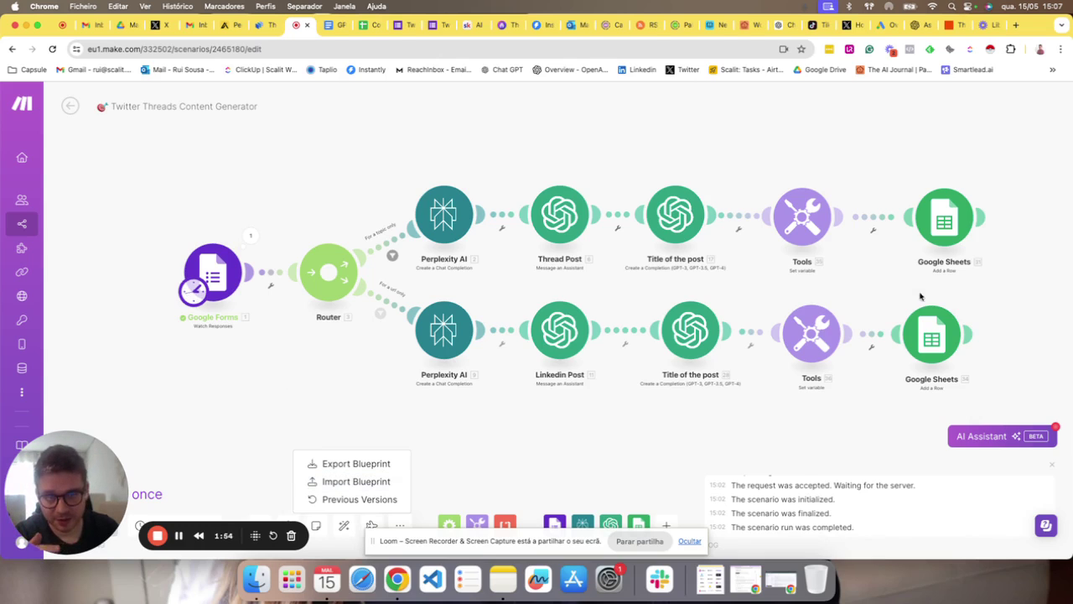
left_click(336, 369)
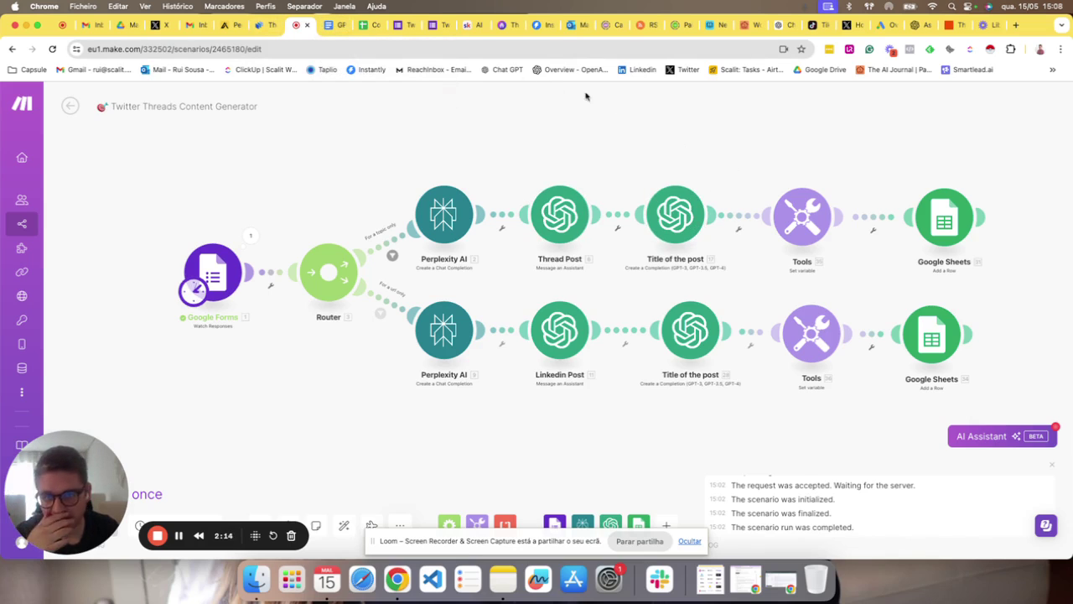
left_click_drag(838, 147, 649, 132)
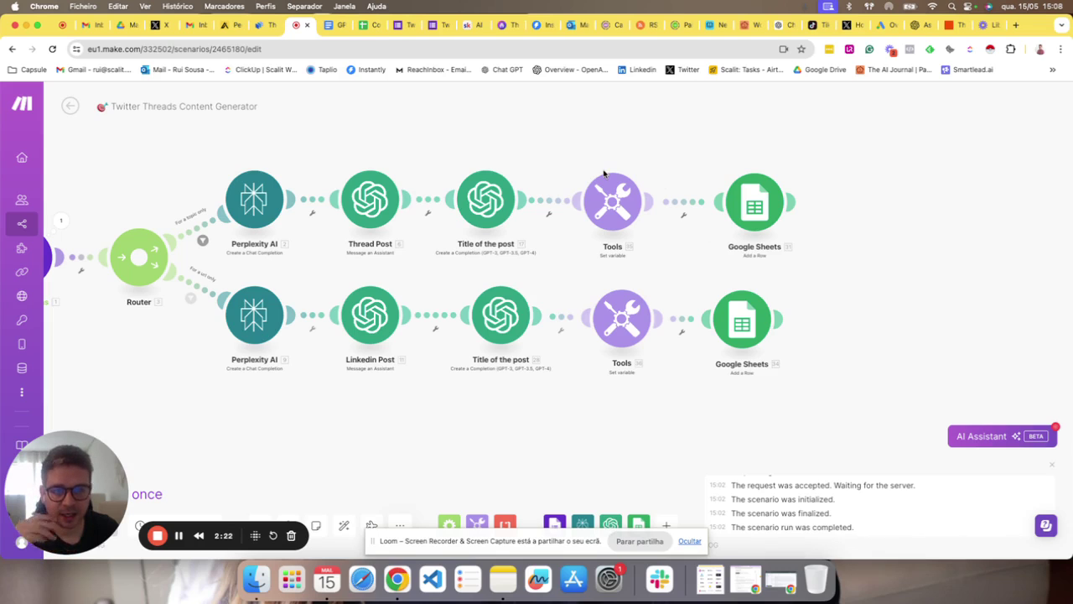
scroll(696, 150, "right", 2)
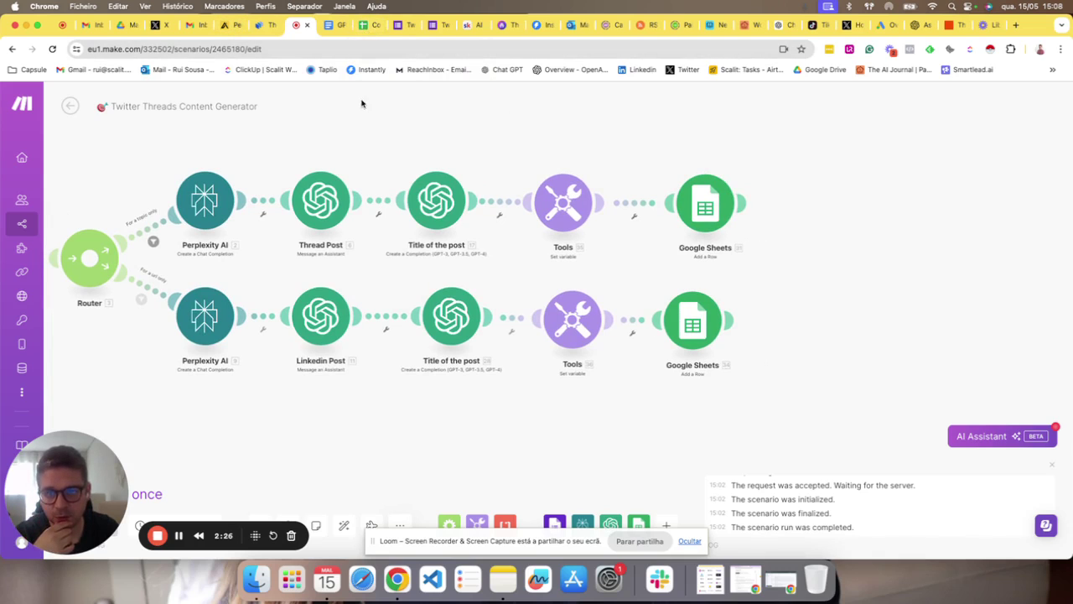
left_click(368, 25)
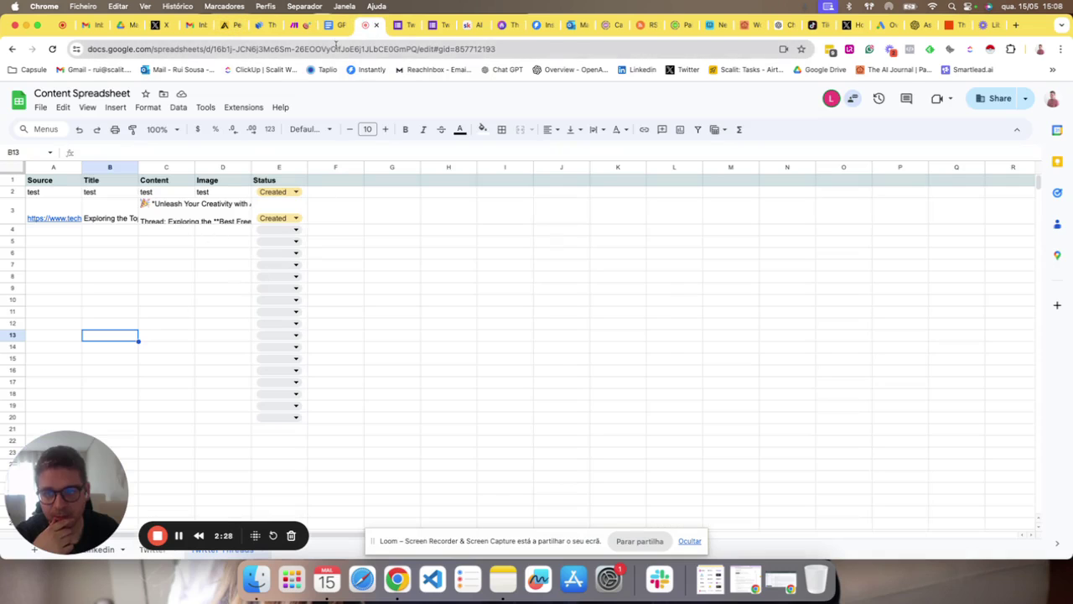
left_click(293, 26)
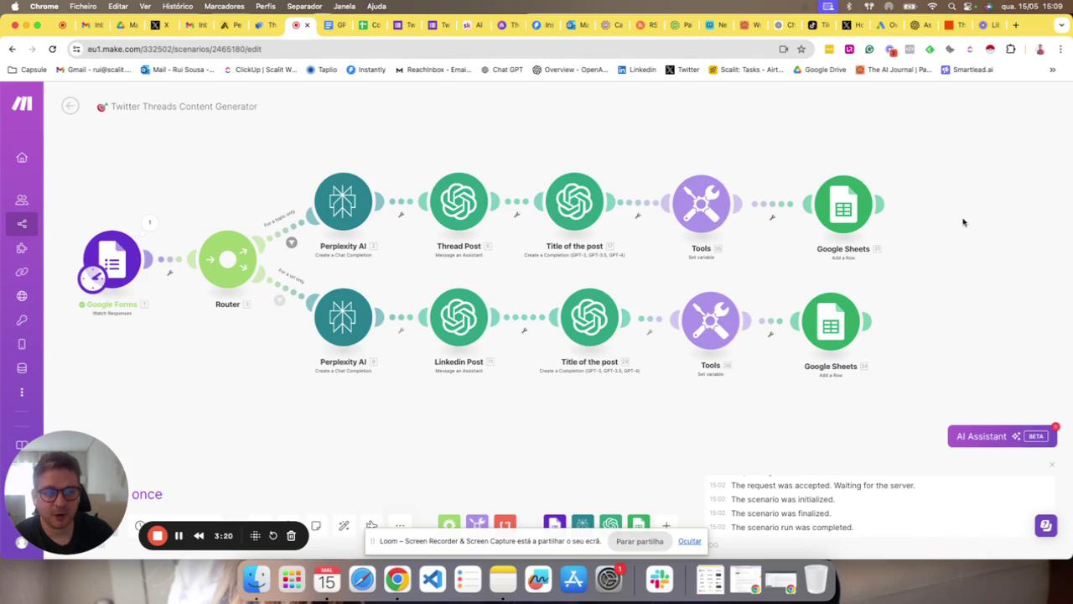
left_click_drag(967, 216, 824, 227)
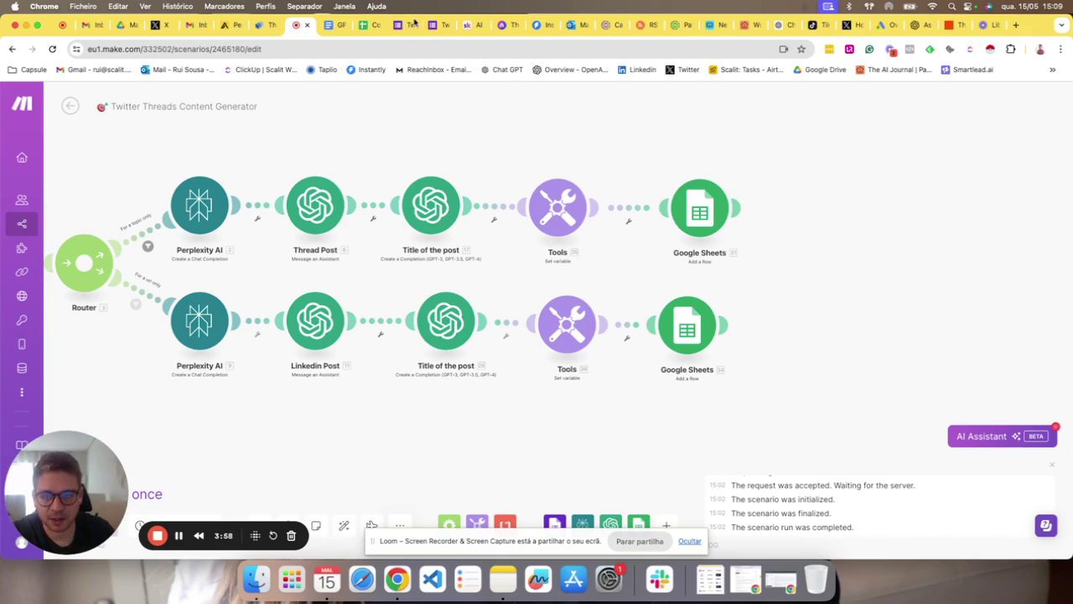
Read the generated thread in C3 and its title in B3 of the Content Spreadsheet, temporarily enlarging the formula bar
left_click(363, 25)
left_click(219, 205)
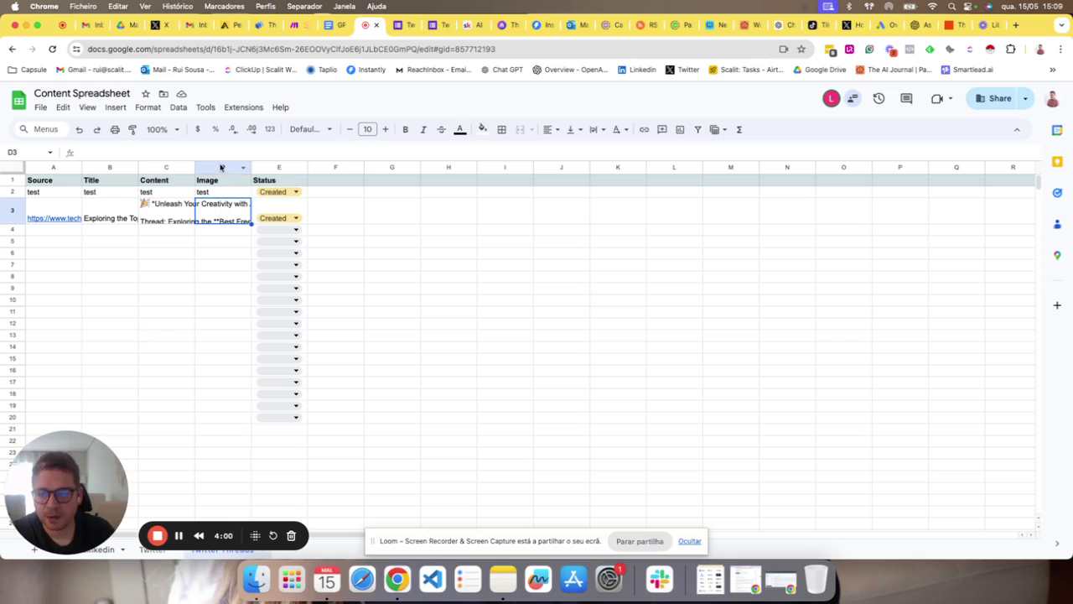
left_click(174, 212)
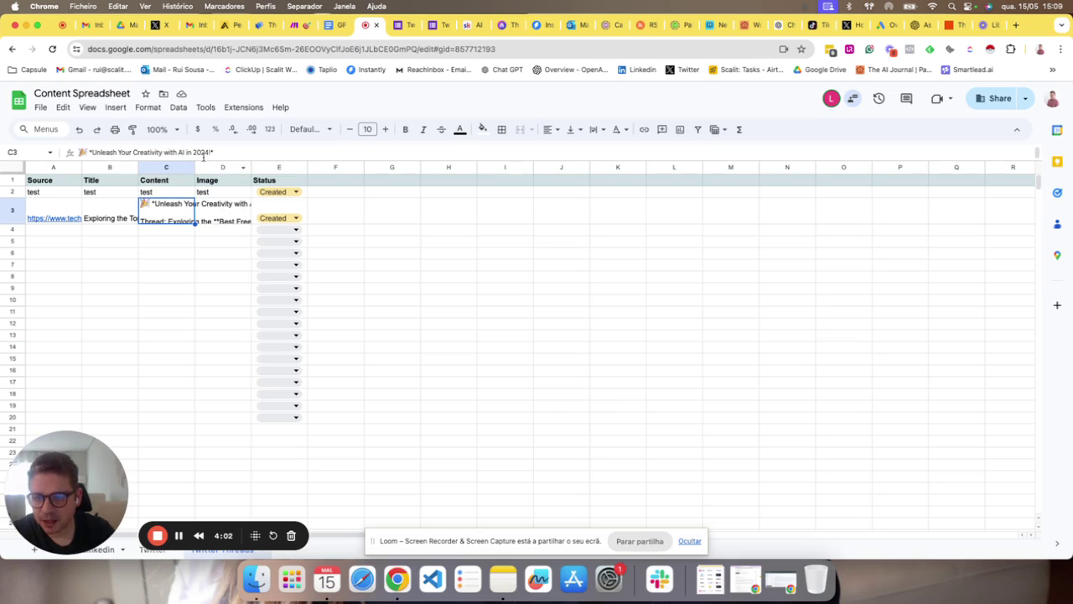
left_click(203, 155)
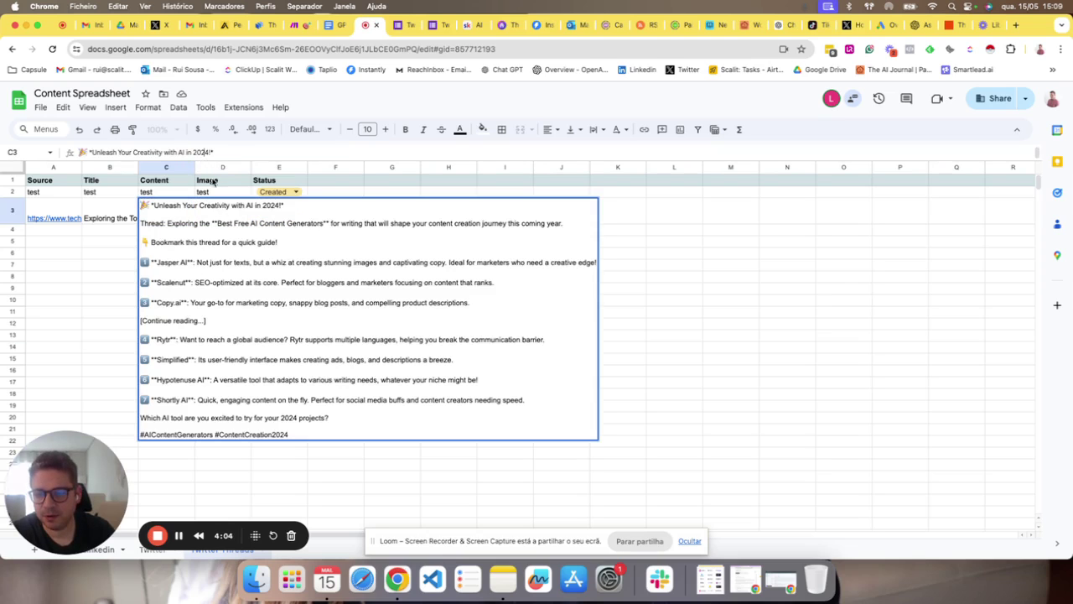
left_click_drag(238, 161, 235, 314)
left_click_drag(213, 201, 261, 218)
scroll(256, 211, "down", 1)
triple_click(252, 208)
scroll(181, 192, "down", 3)
triple_click(190, 156)
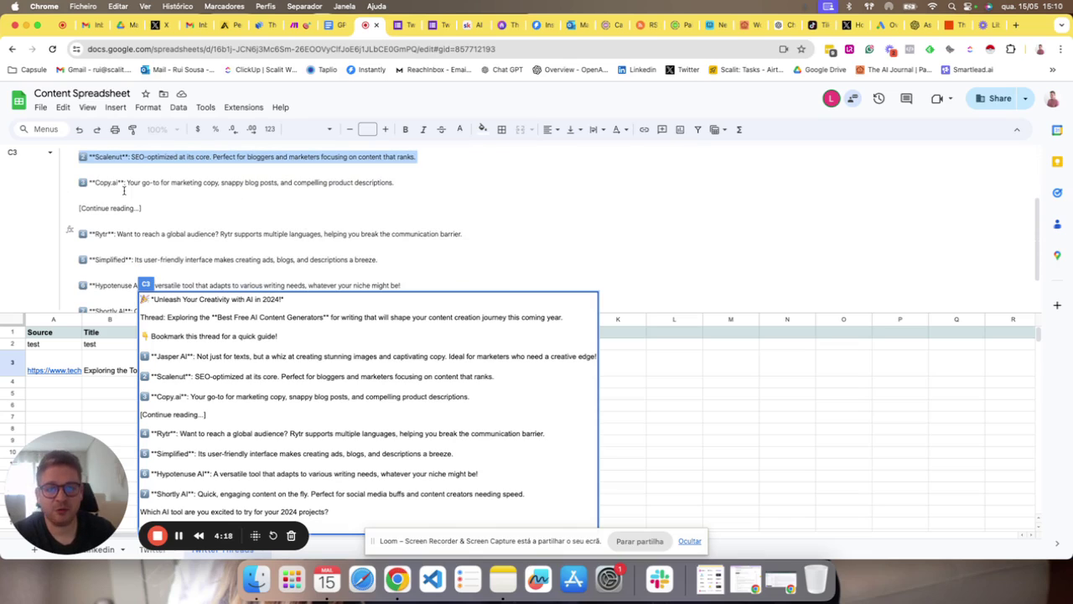
scroll(165, 199, "down", 2)
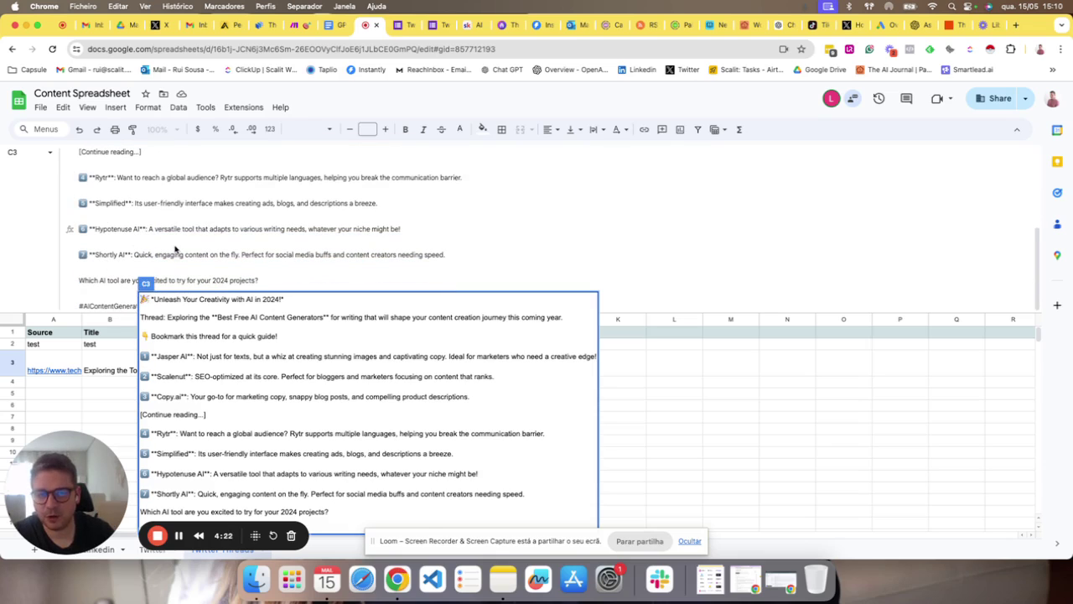
left_click(112, 376)
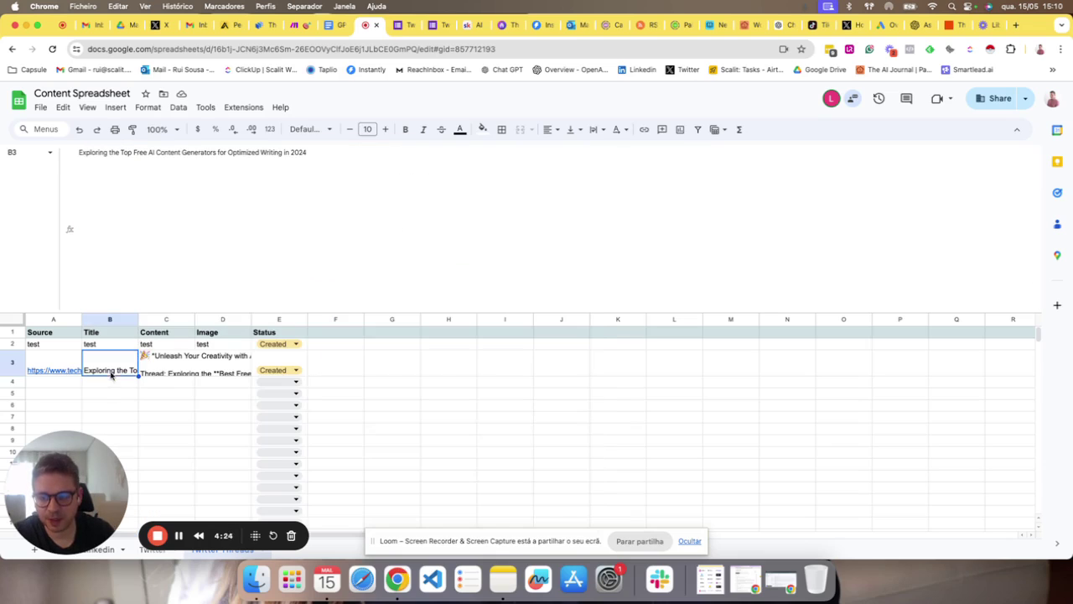
left_click_drag(156, 310, 184, 170)
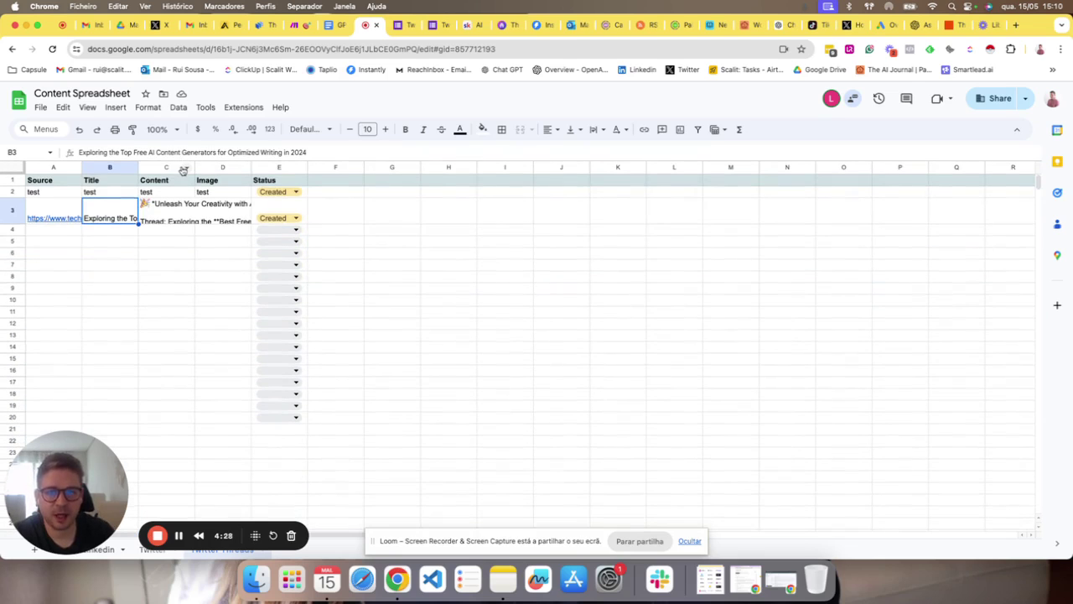
Open a blank response of the Twitter Thread Content Generator form, examine its Topic and URL fields, and view the example Techopedia article
left_click(296, 26)
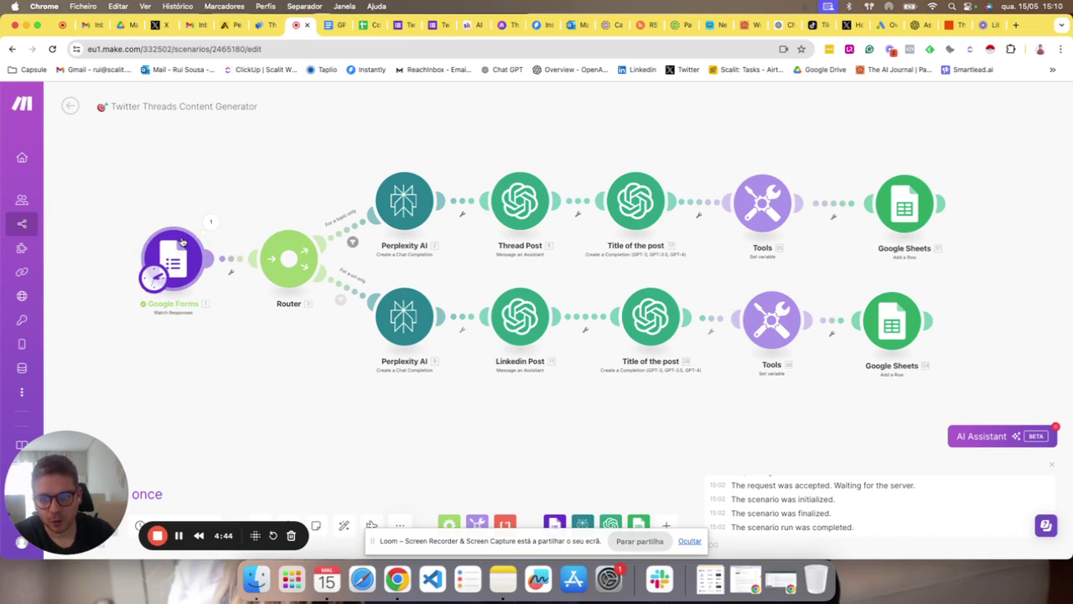
left_click(401, 24)
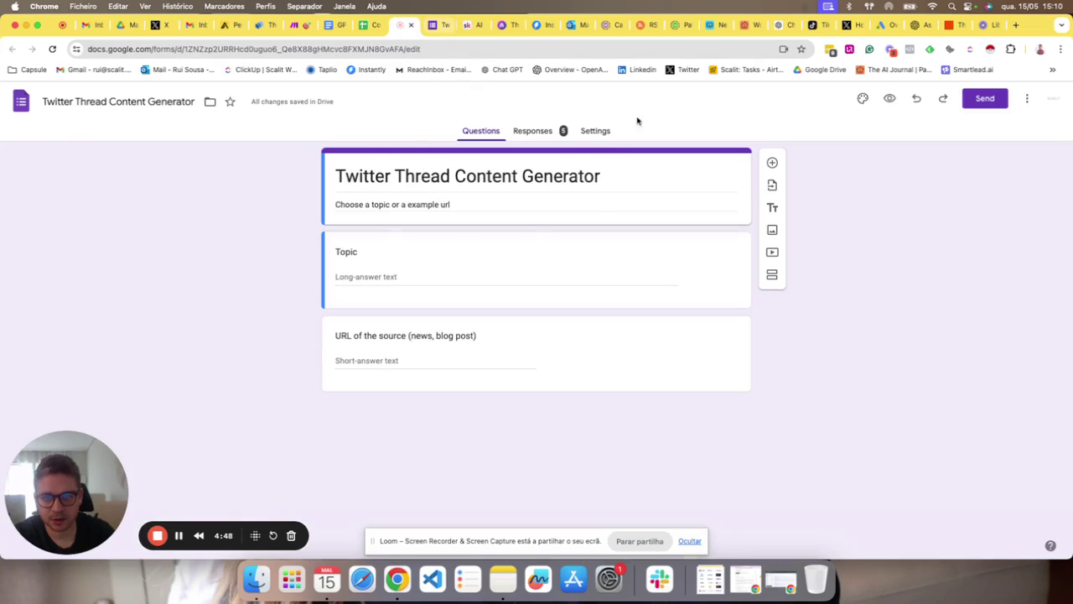
left_click(890, 98)
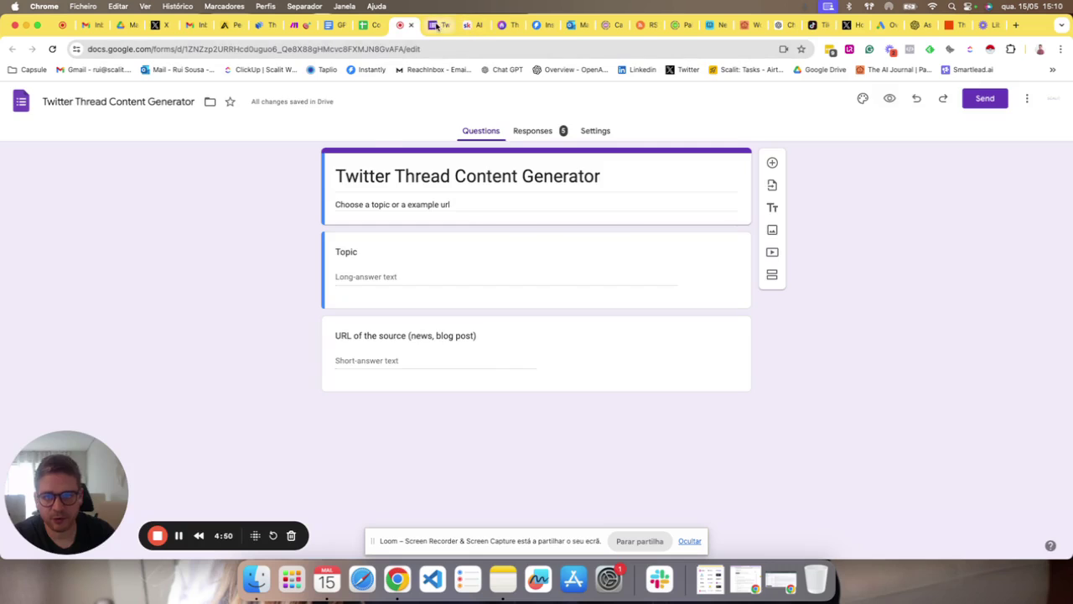
left_click(444, 172)
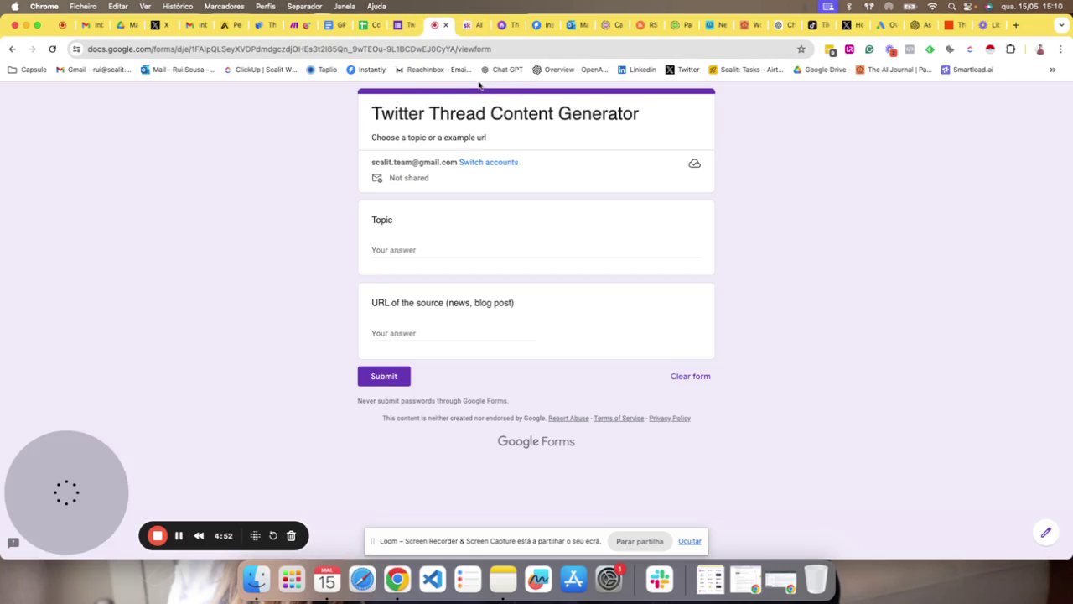
left_click(451, 256)
left_click(422, 332)
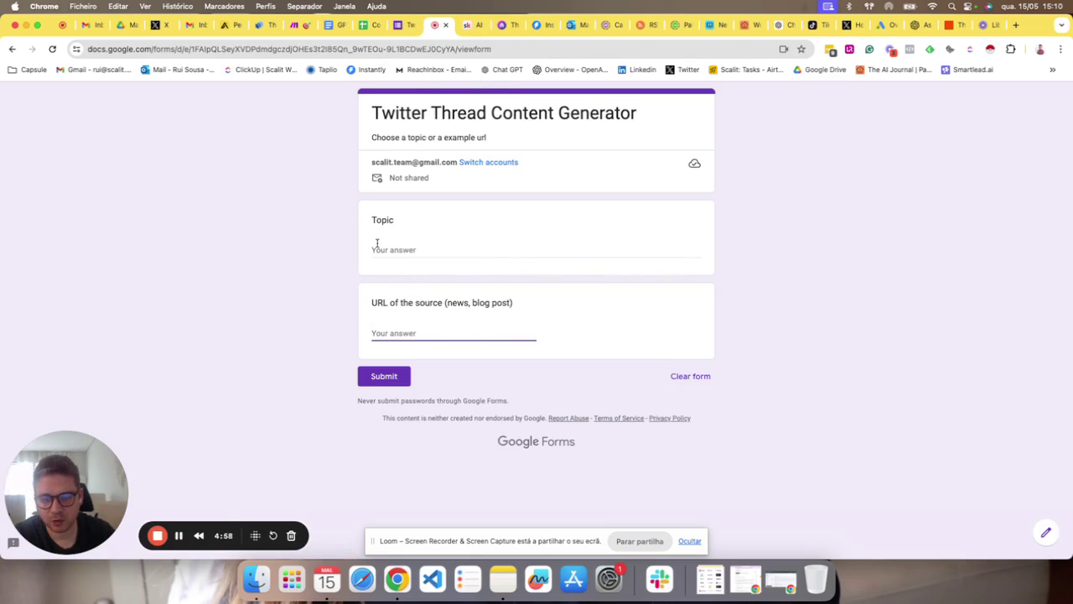
left_click(375, 248)
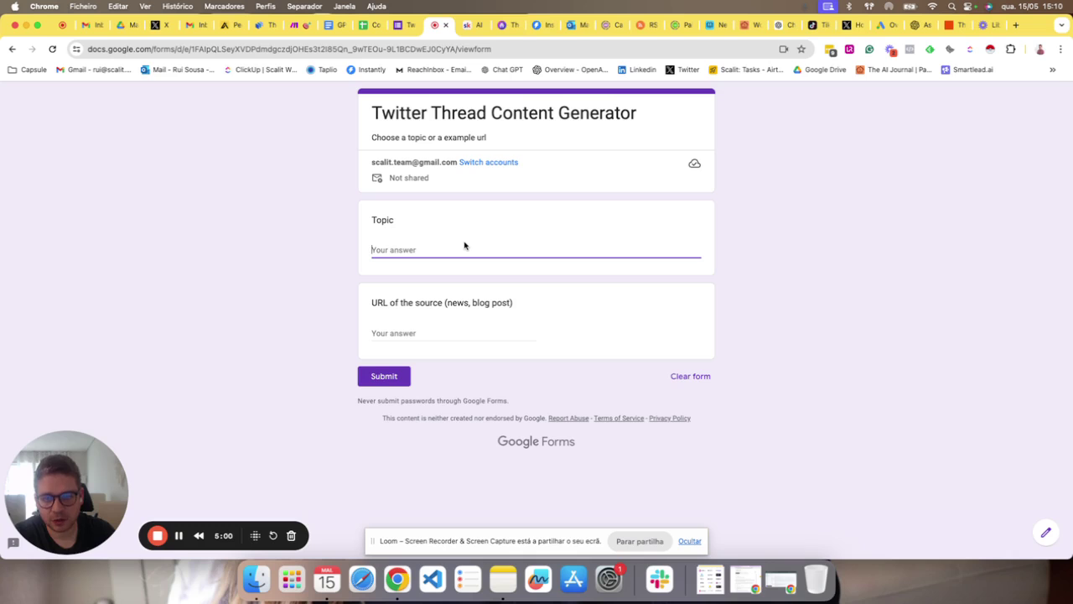
left_click(397, 332)
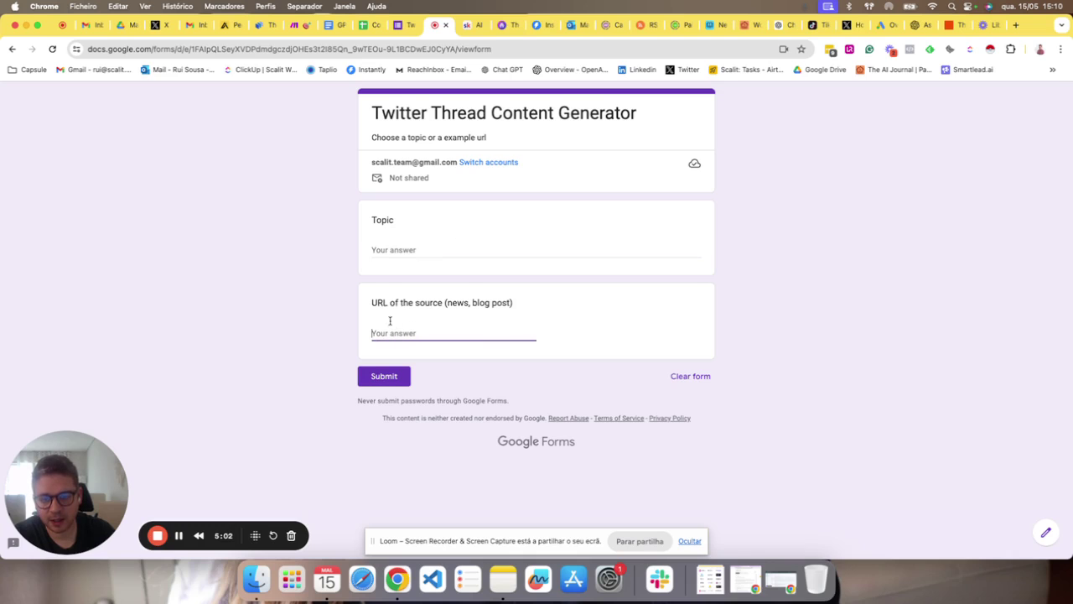
left_click(264, 25)
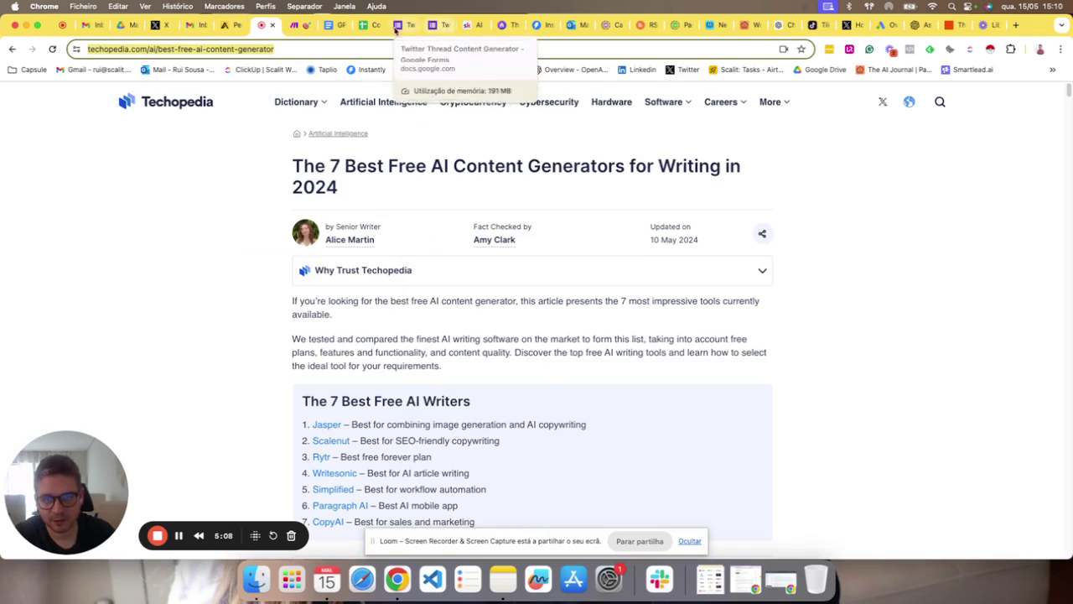
left_click(298, 26)
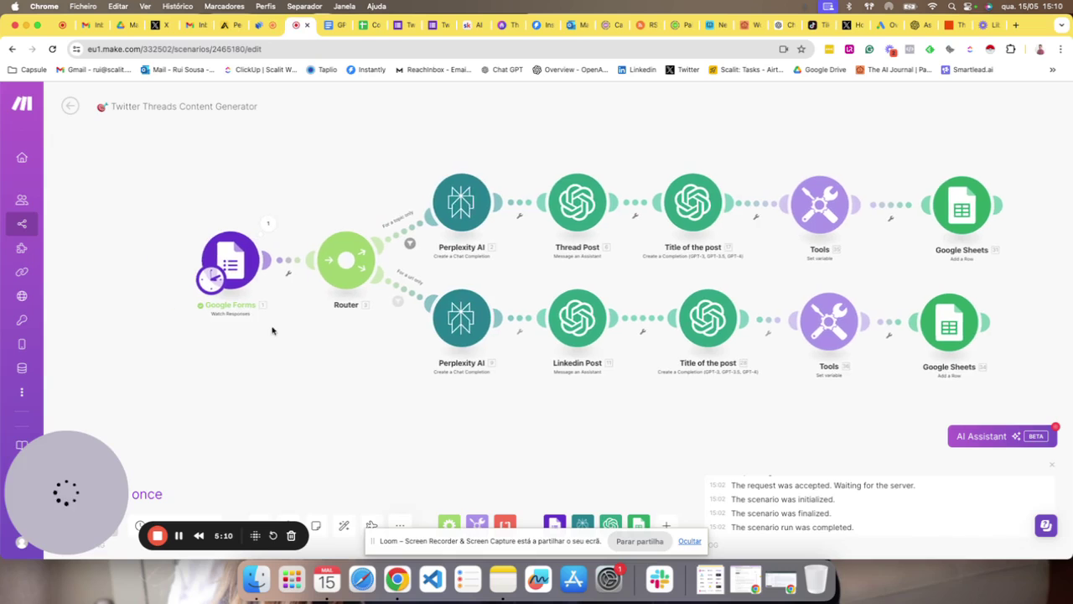
right_click(234, 257)
left_click(278, 301)
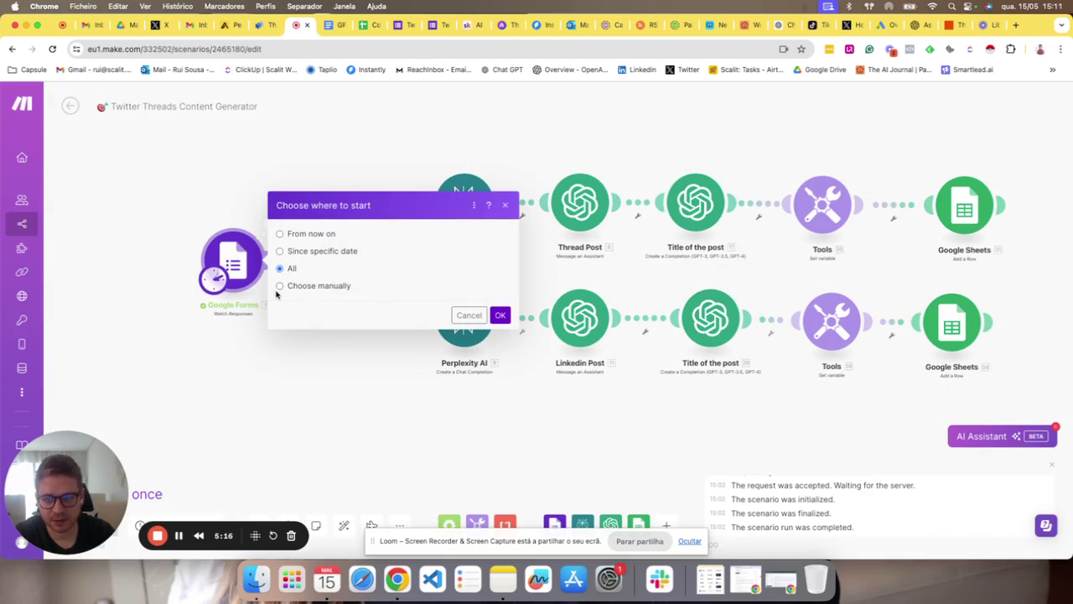
left_click(281, 286)
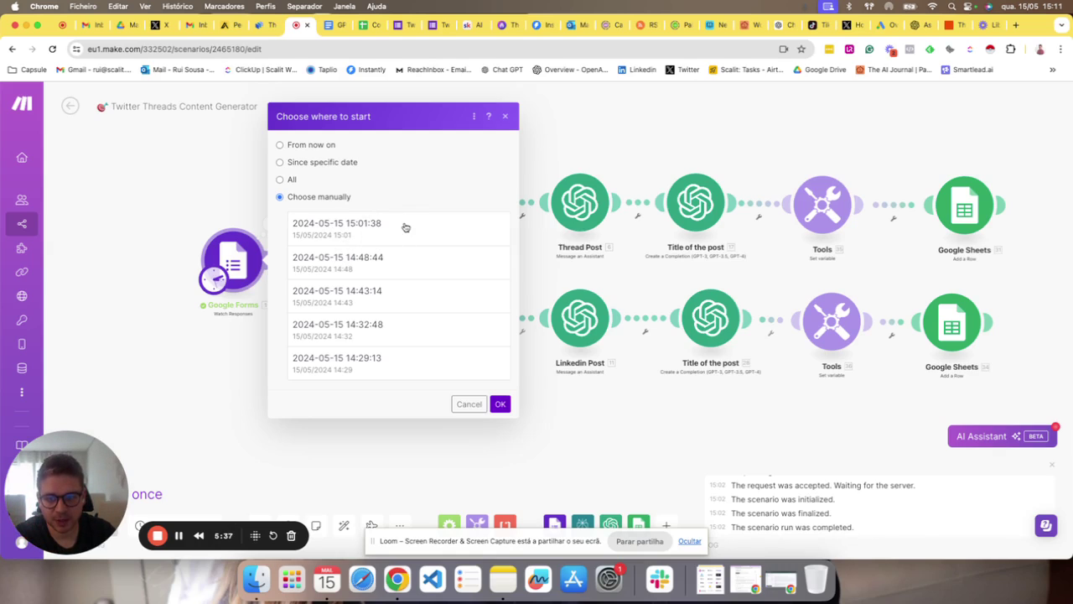
left_click(345, 261)
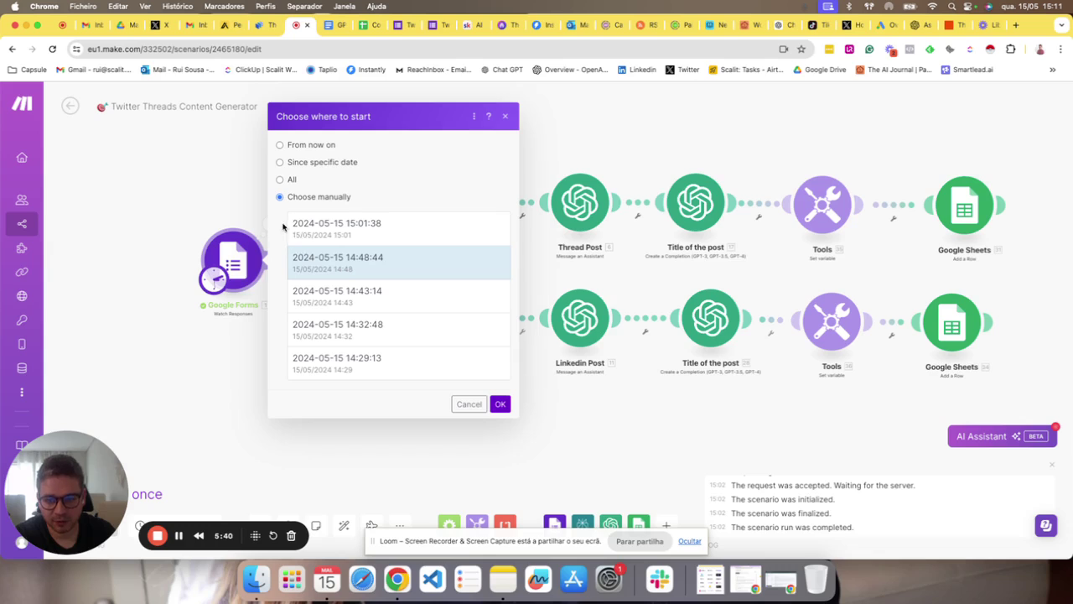
left_click(346, 235)
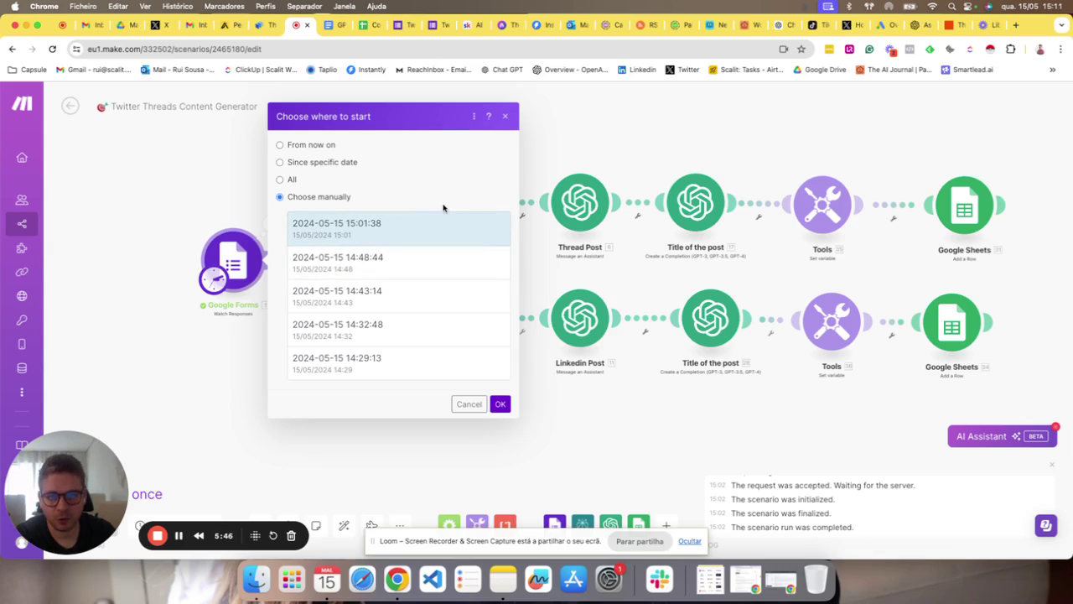
left_click(356, 252)
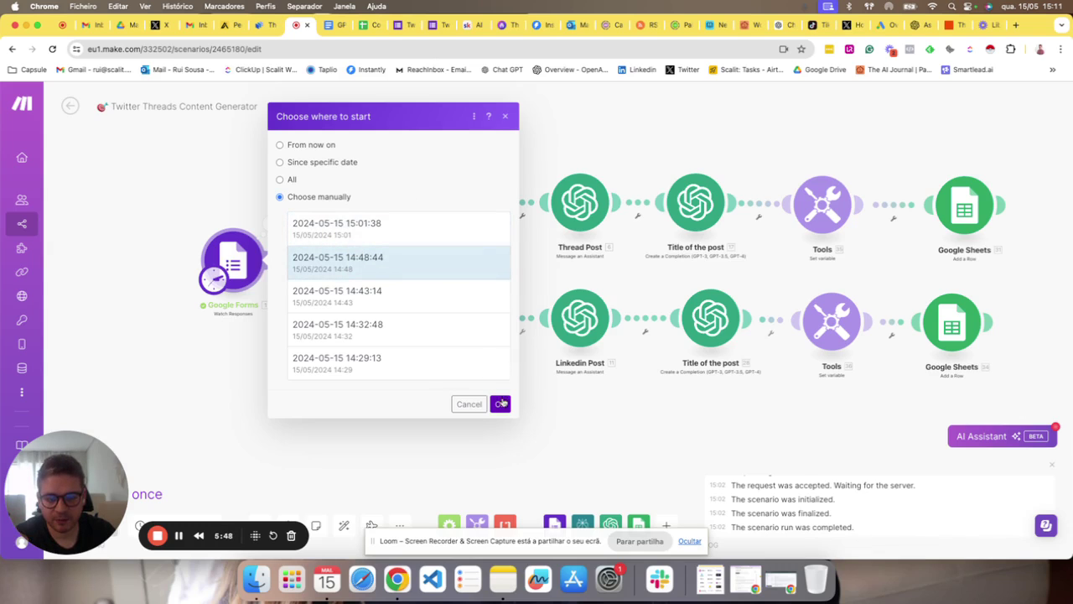
left_click(500, 403)
right_click(248, 263)
left_click(285, 289)
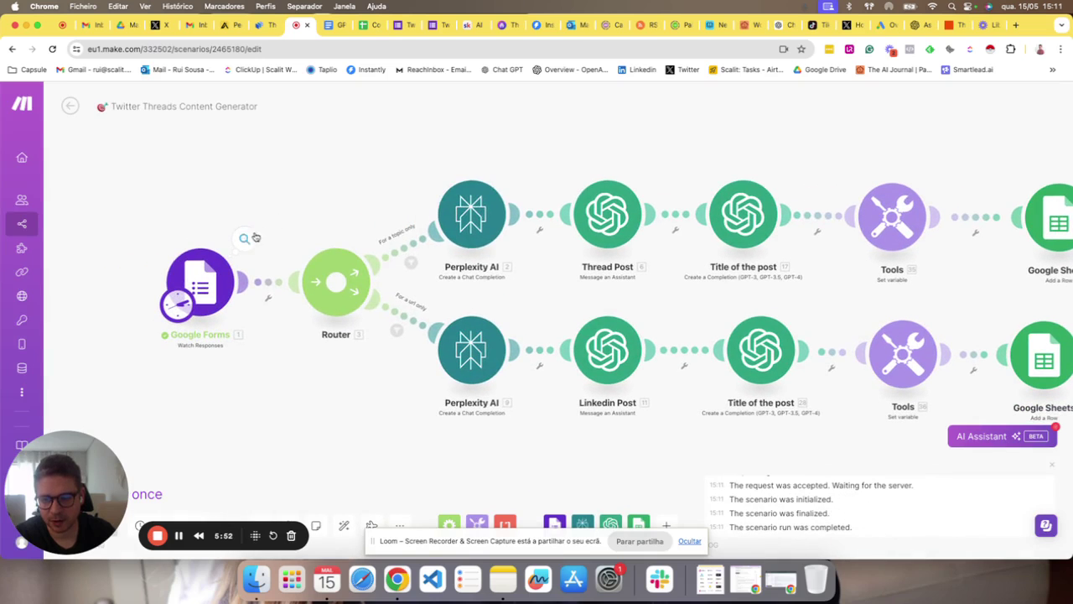
Inspect the Google Forms run output, expanding the URL and Topic answers down to their submitted values
left_click(246, 240)
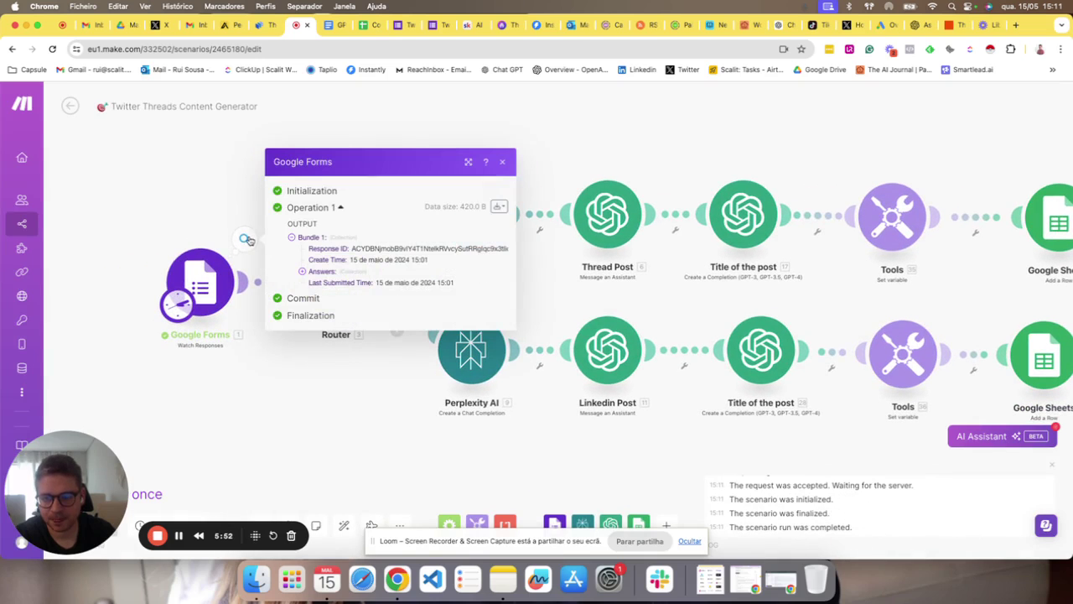
left_click(302, 272)
left_click(313, 287)
left_click(324, 294)
left_click(333, 300)
left_click(344, 307)
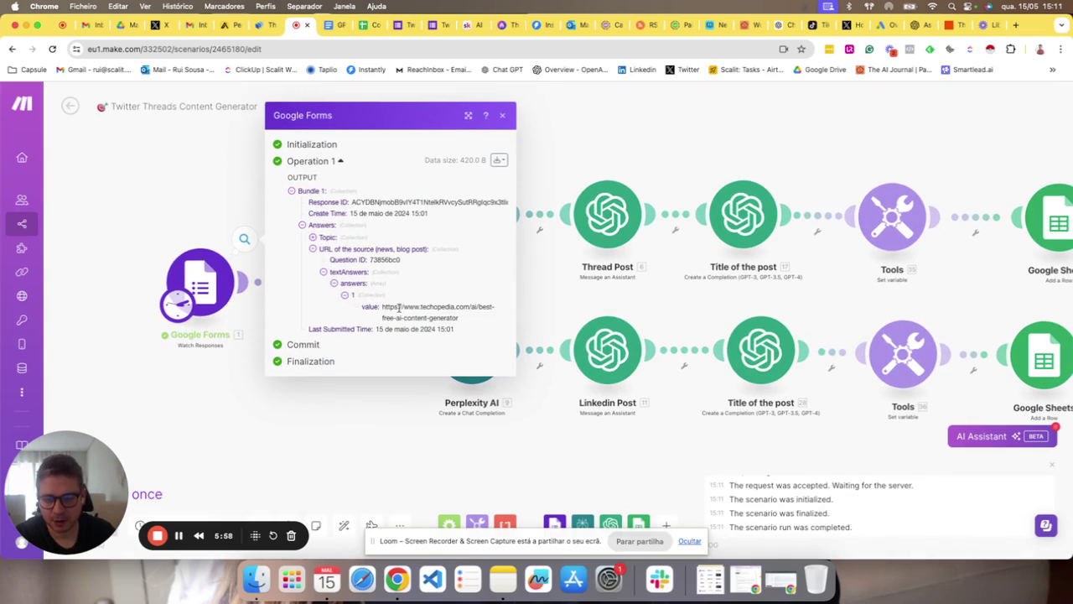
left_click(312, 238)
left_click(323, 245)
left_click(334, 258)
left_click(345, 269)
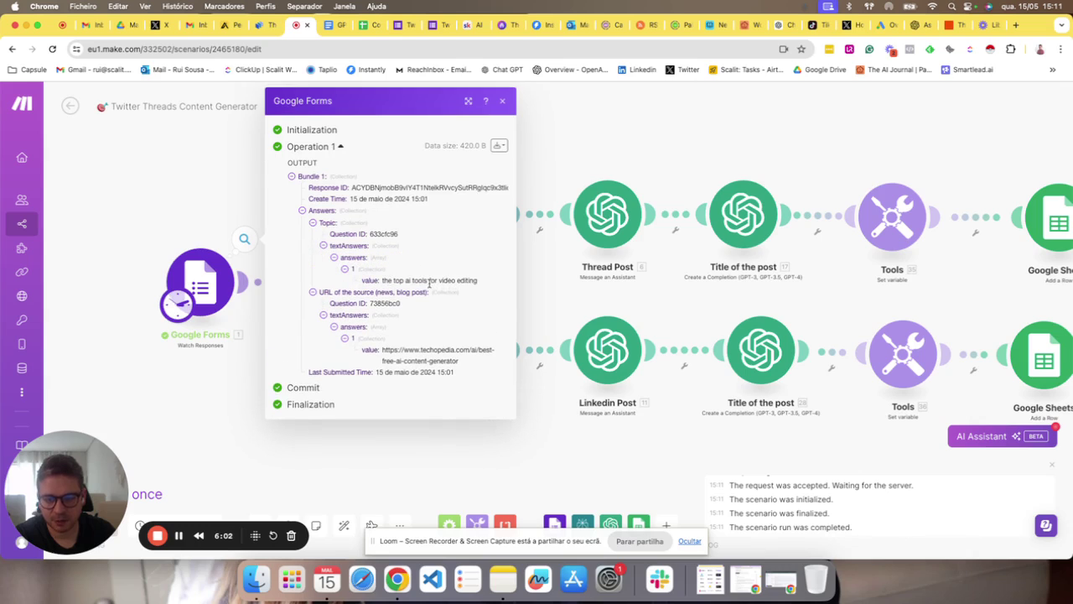
left_click(503, 102)
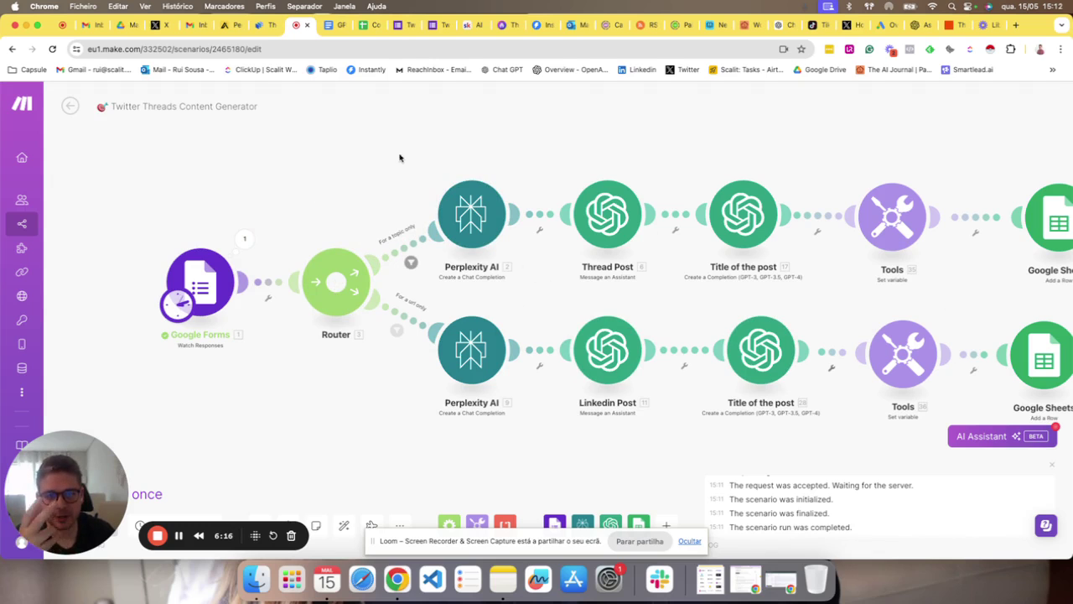
Examine the Google Forms trigger's form search and Limit setting, checking the form's title in its Google Forms editor
scroll(470, 143, "right", 3)
scroll(287, 192, "left", 3)
left_click(237, 288)
left_click(469, 293)
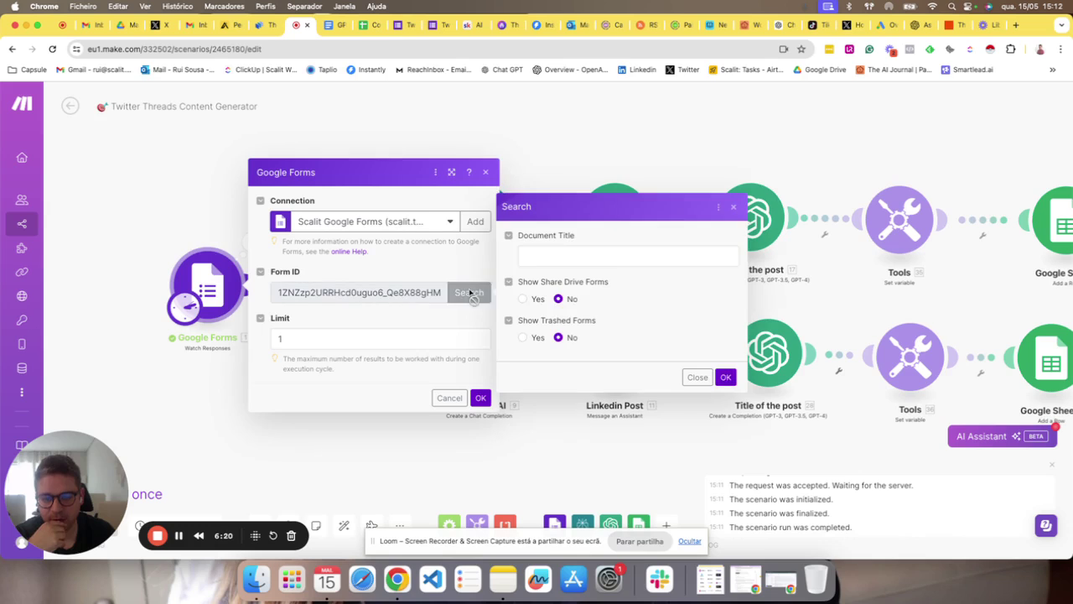
left_click(395, 24)
left_click(172, 102)
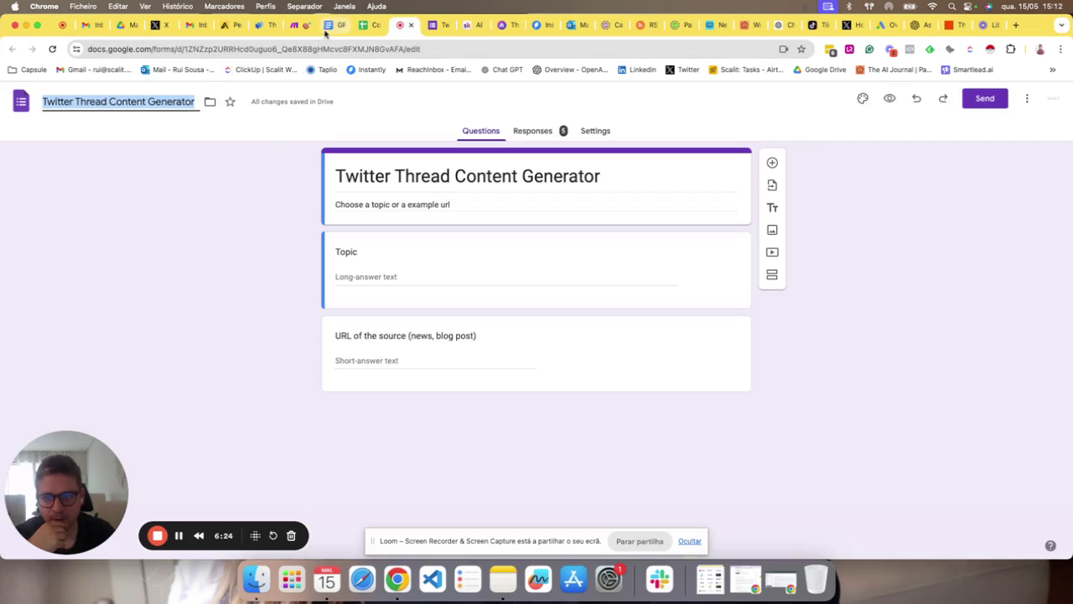
left_click(295, 24)
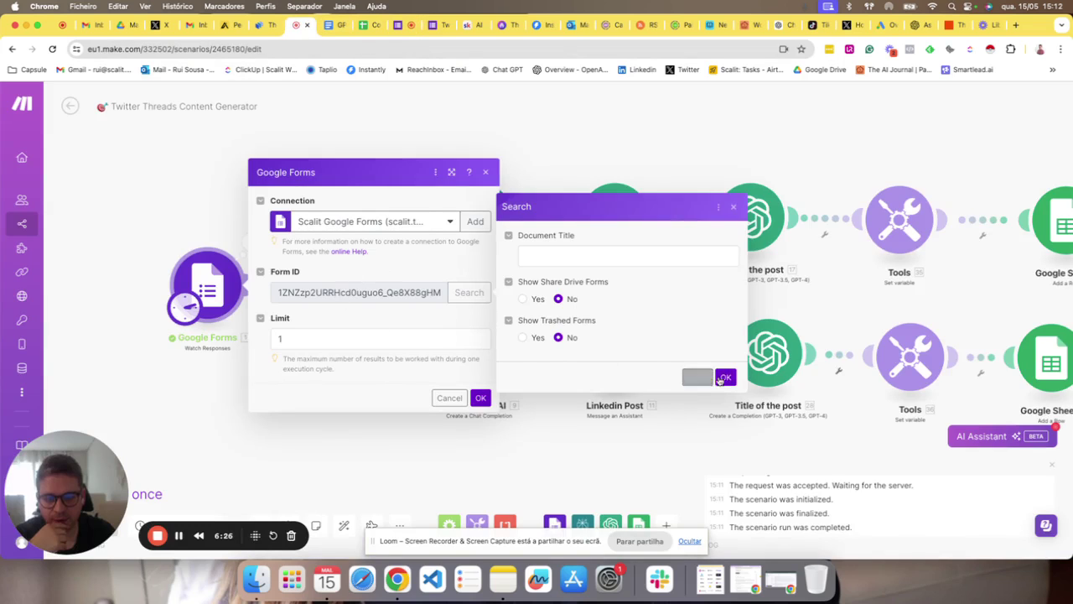
left_click(726, 377)
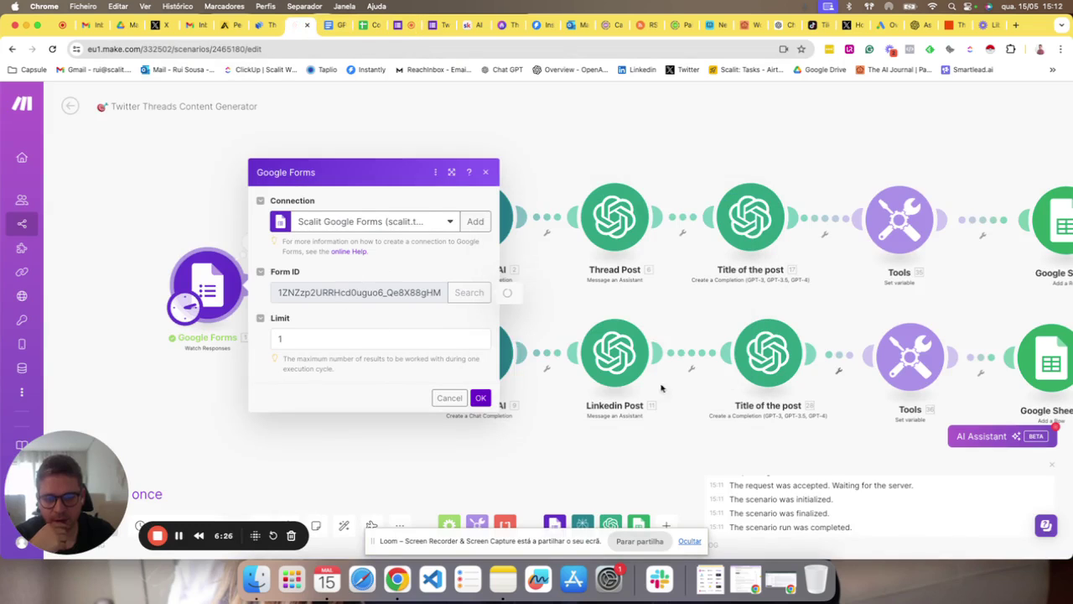
left_click(290, 338)
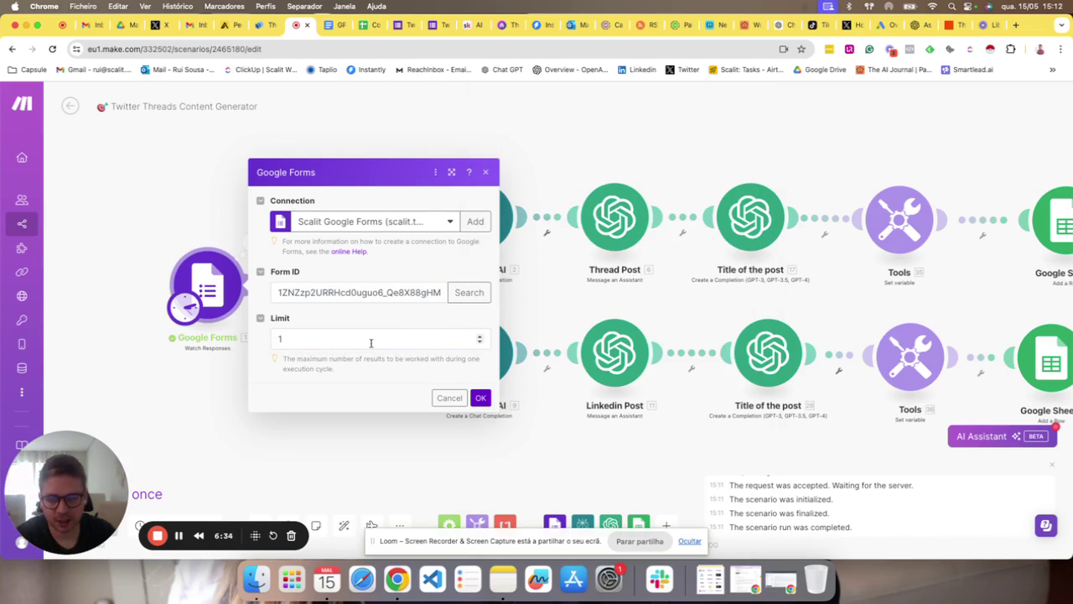
Try a Days of the week schedule covering Monday to Friday for the scenario, view its time setting, and discard the changes
left_click(185, 313)
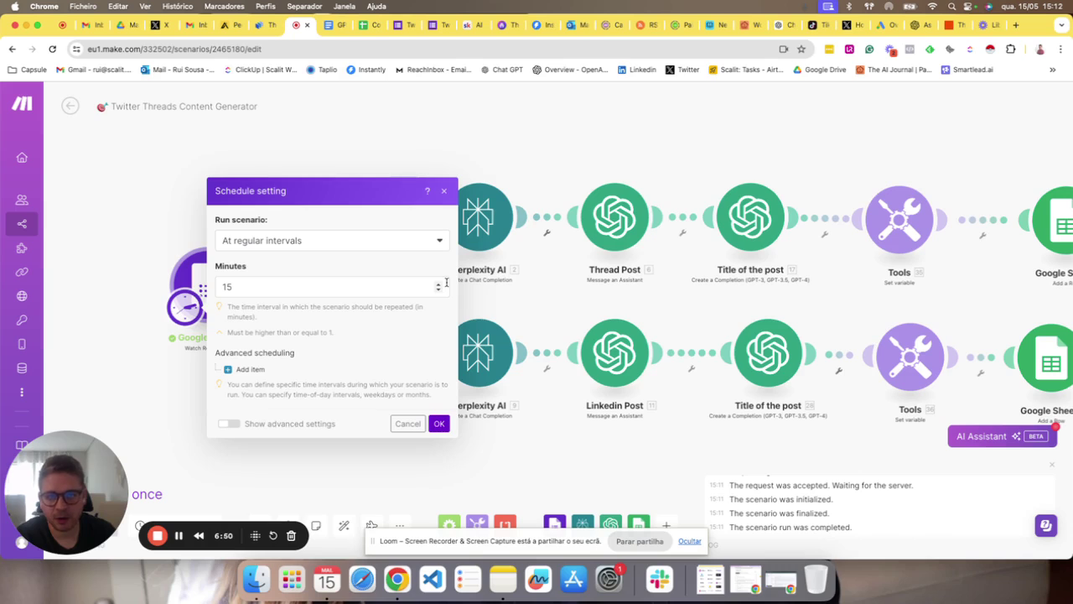
left_click(344, 243)
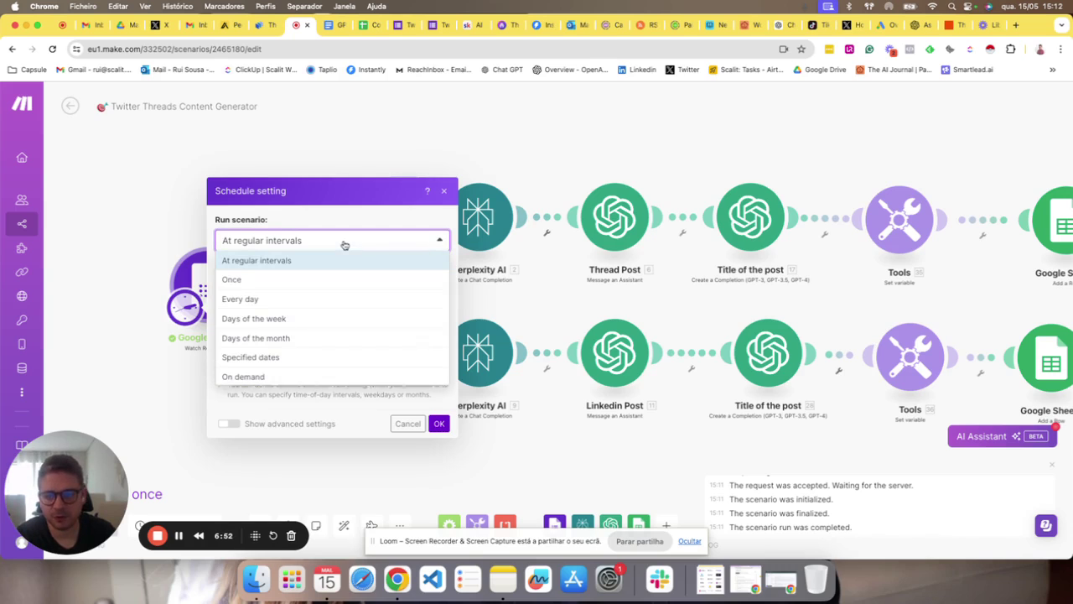
left_click(266, 337)
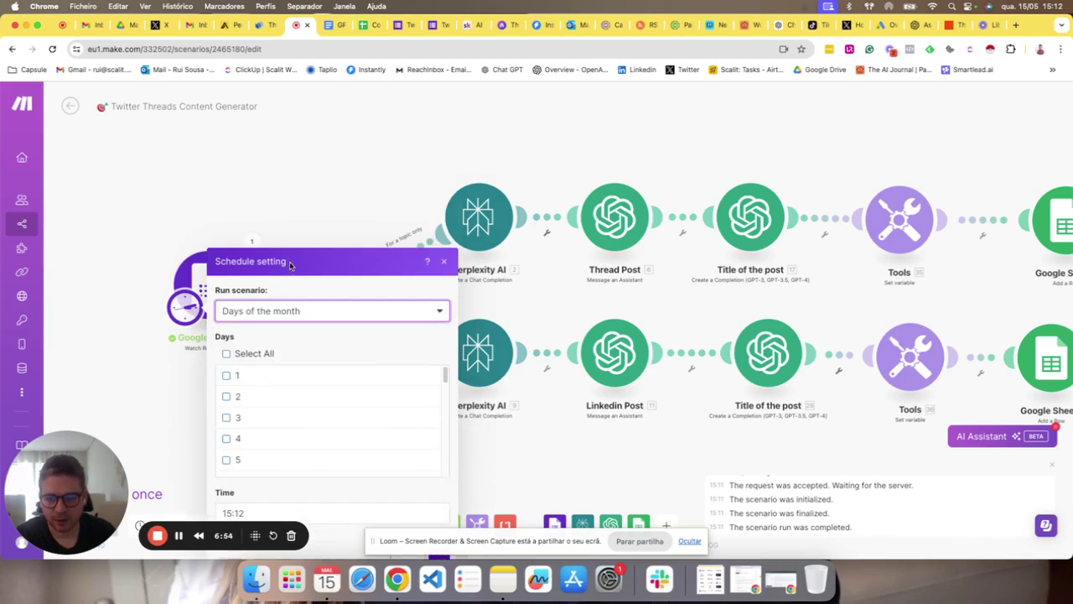
left_click(307, 204)
left_click(285, 279)
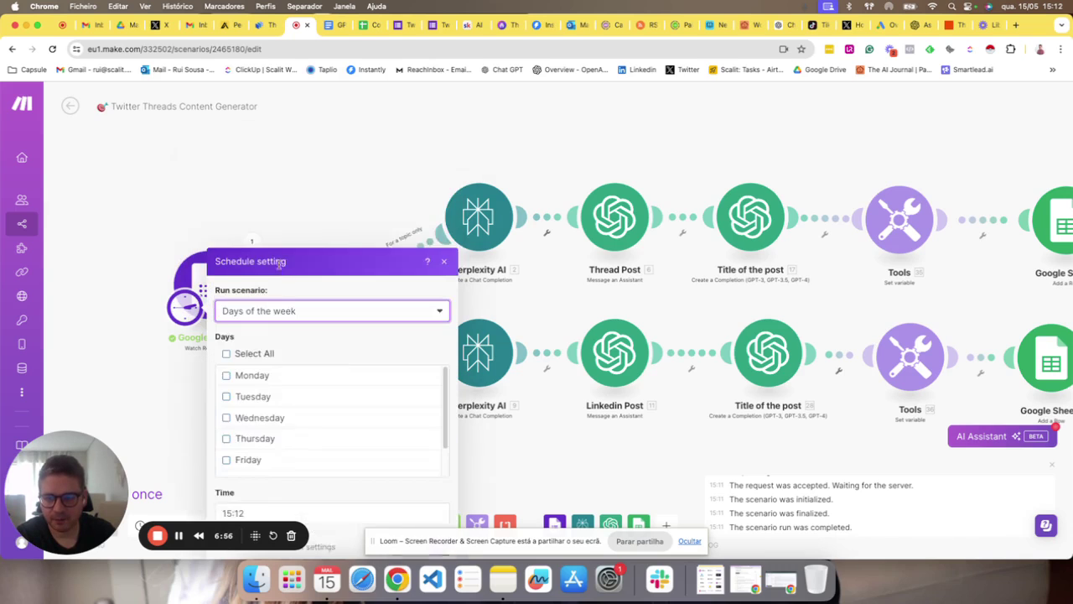
left_click(225, 268)
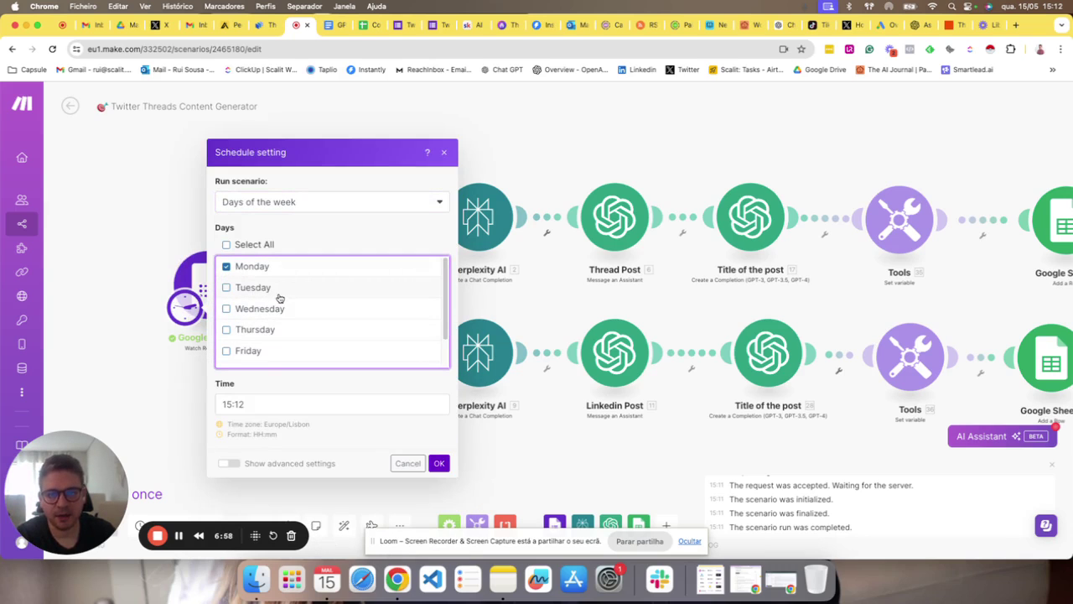
left_click(226, 309)
left_click(226, 288)
left_click(227, 329)
left_click(226, 350)
left_click(267, 403)
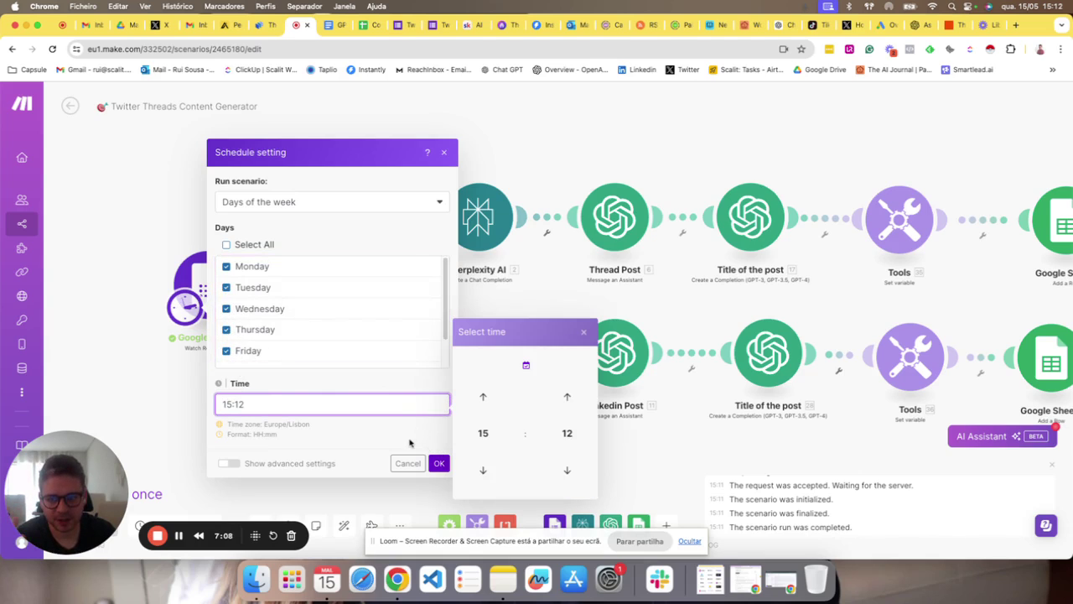
left_click(408, 463)
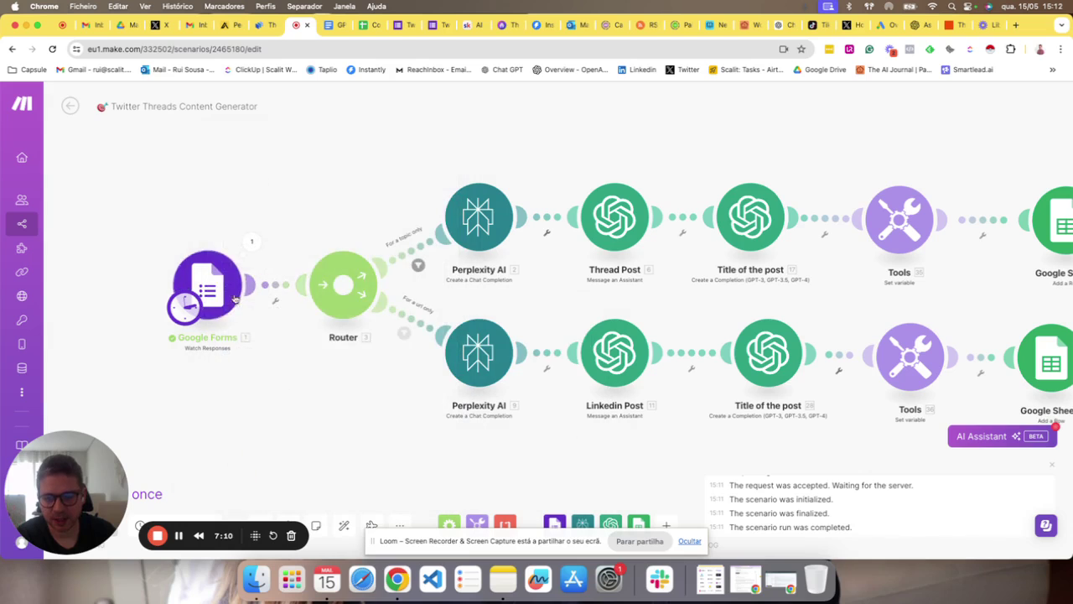
Review the Google Forms trigger's limit on results per execution cycle and close the module settings
left_click(228, 289)
left_click(272, 338)
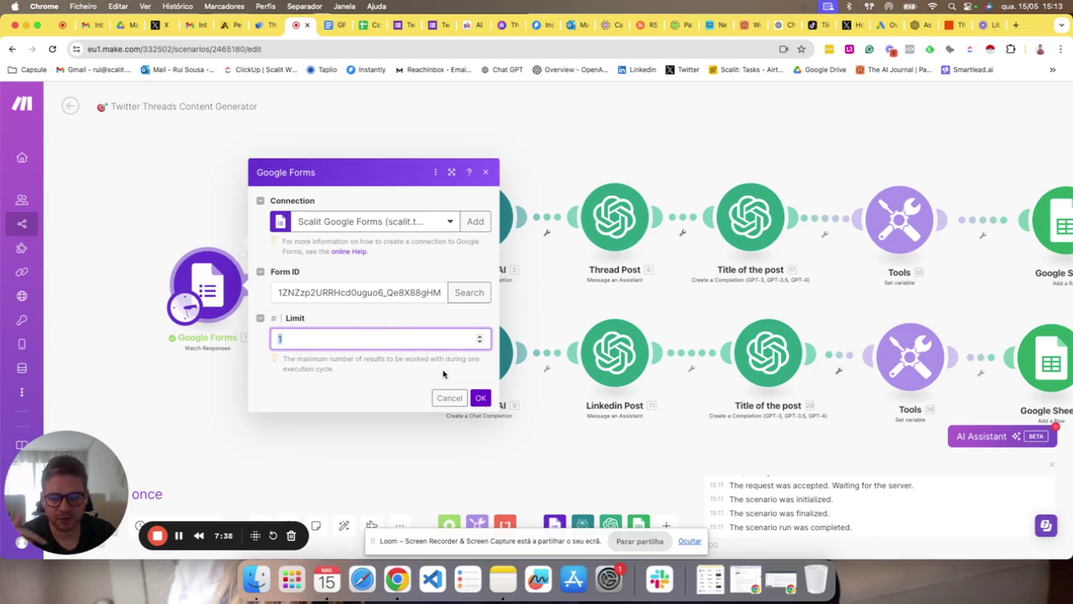
left_click(480, 398)
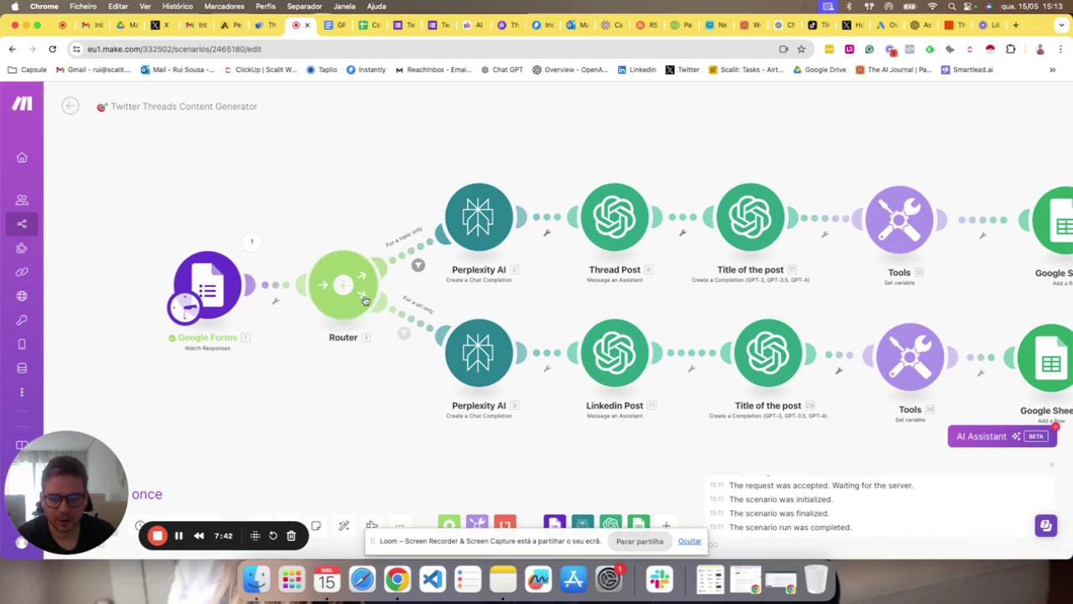
Examine the "For a topic only" filter's Exists condition and locate its Topic value among the Google Forms answers
left_click(417, 265)
left_click(454, 175)
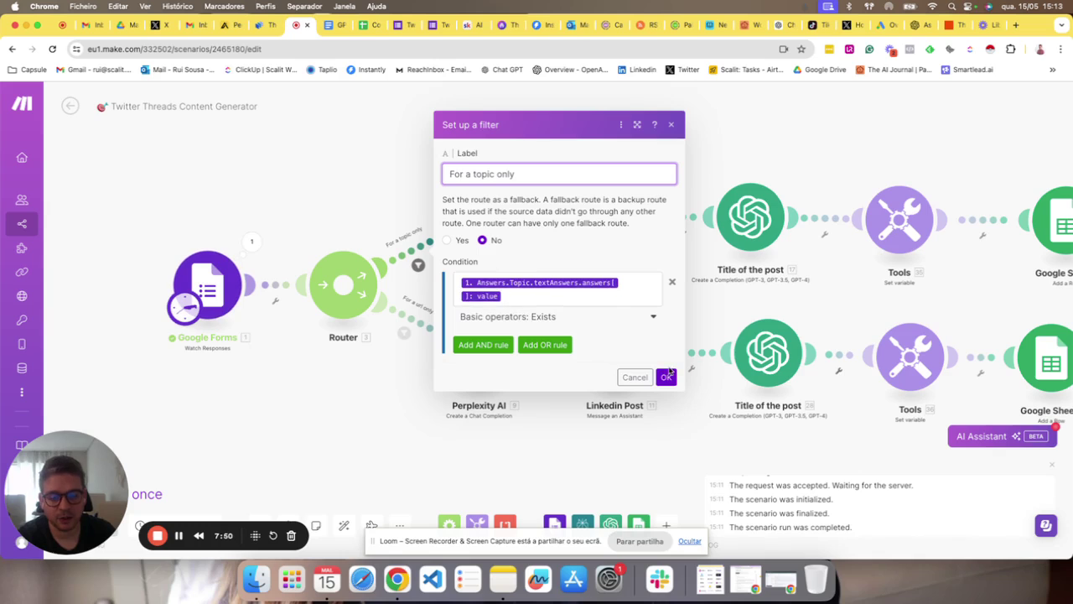
left_click(531, 300)
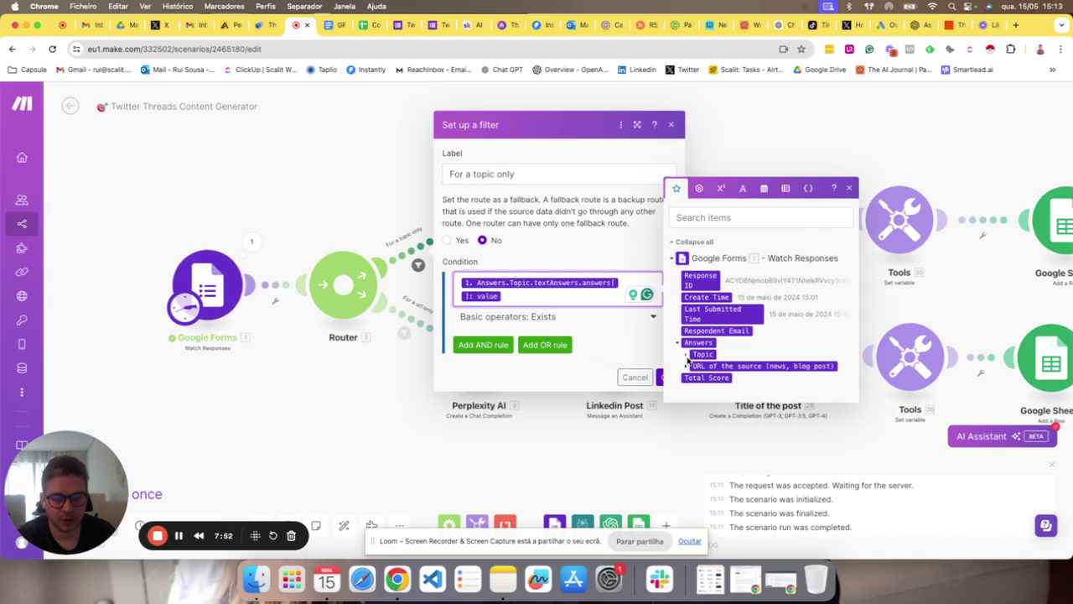
left_click(694, 372)
left_click(705, 381)
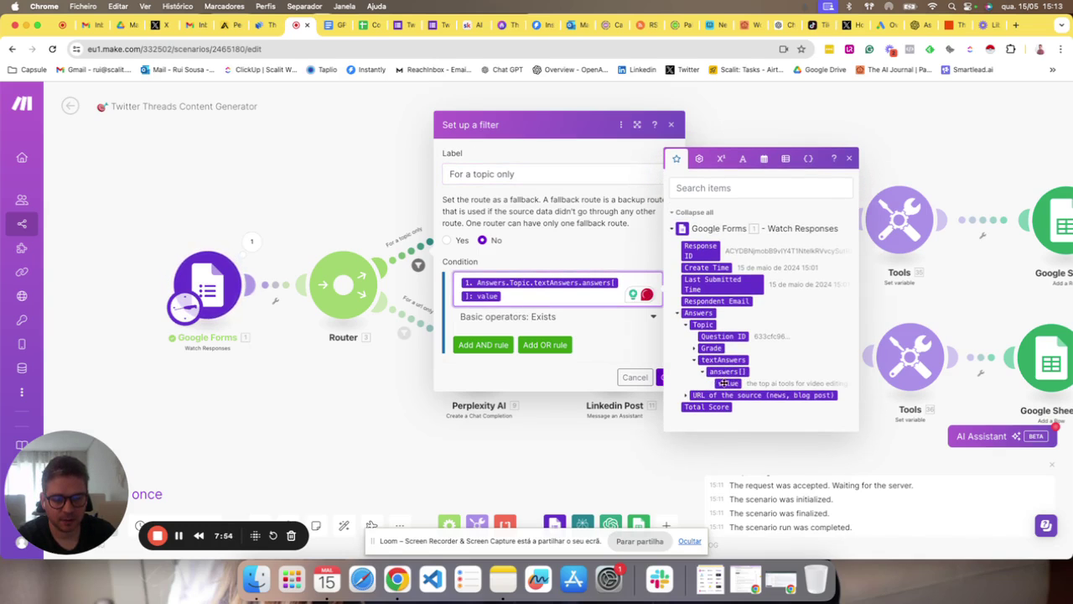
left_click(667, 379)
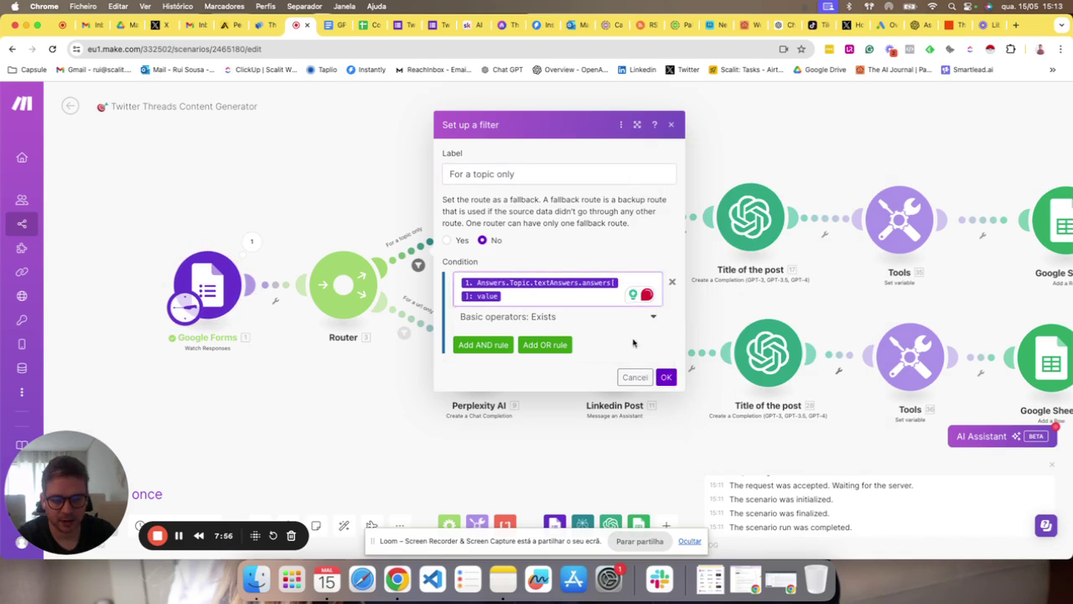
left_click(667, 379)
Examine the "For a url only" filter's Exists condition and expand the URL of the source answer it maps
left_click(419, 332)
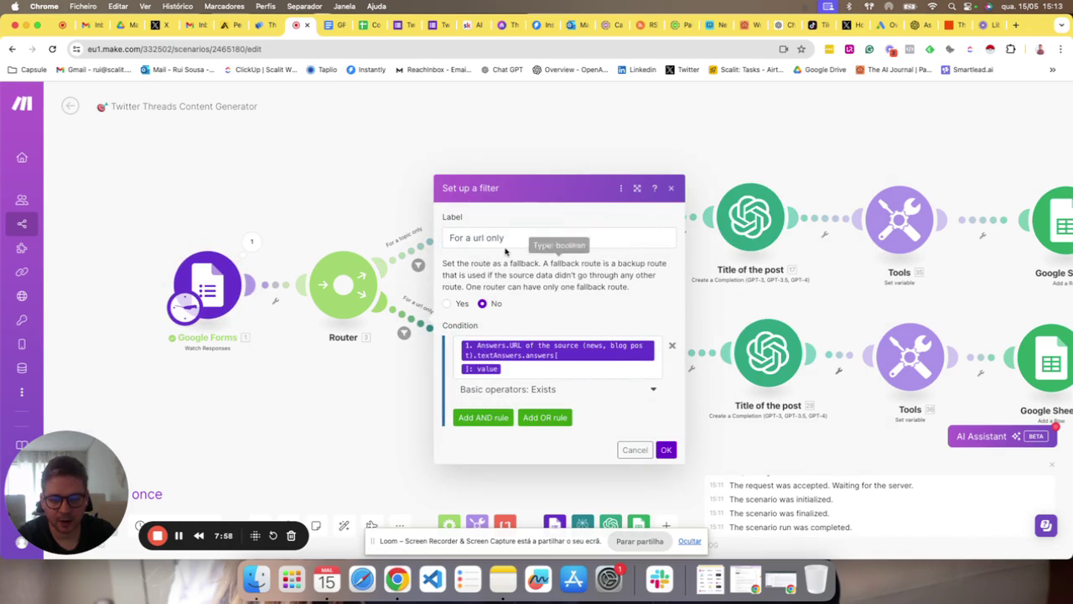
left_click(509, 373)
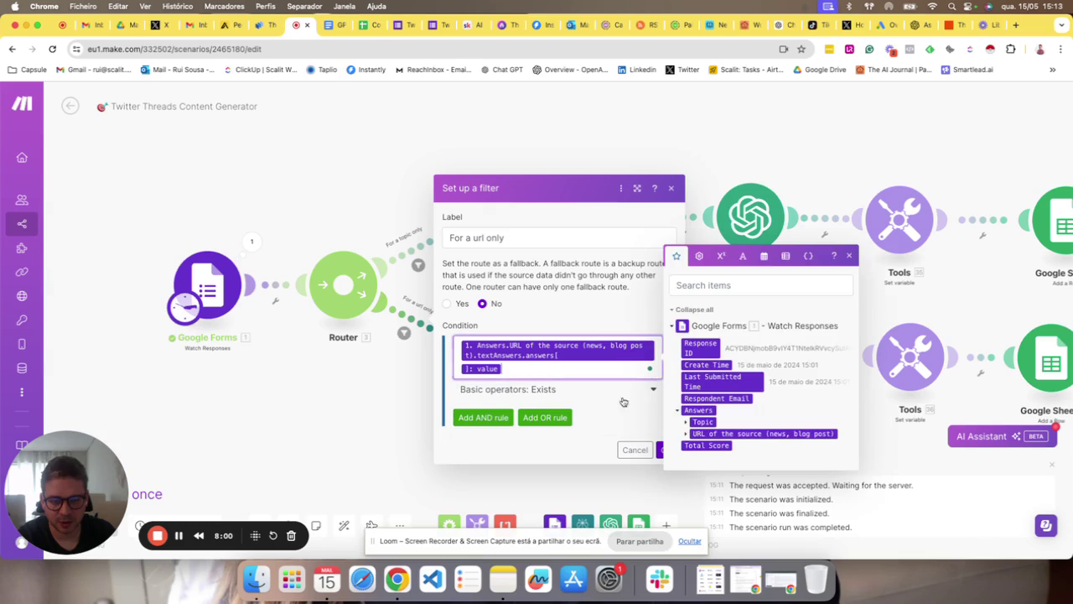
left_click(694, 447)
left_click(695, 450)
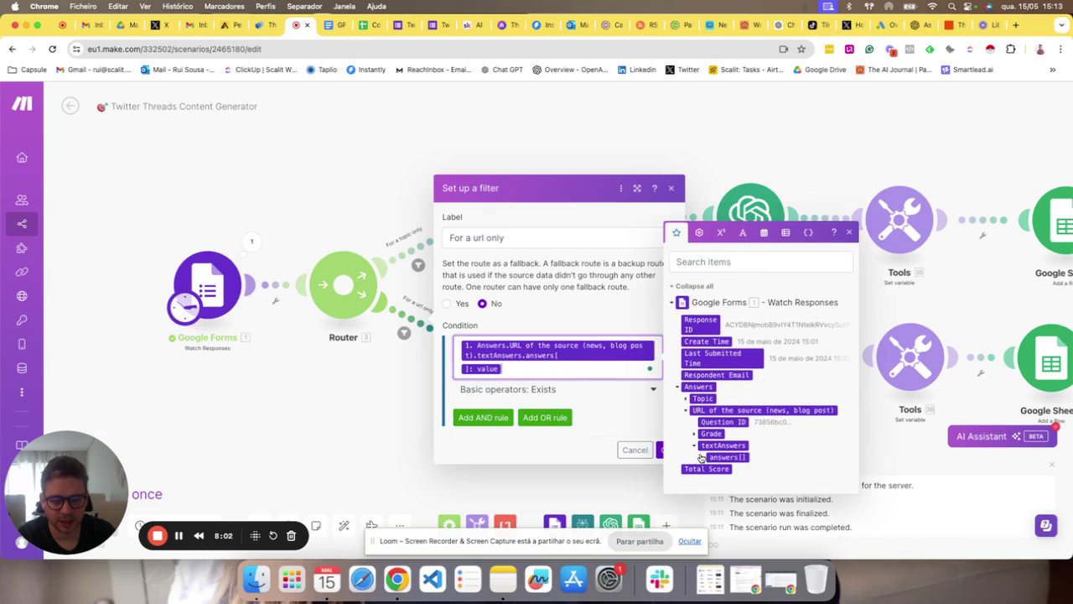
left_click(354, 405)
Review the topic branch's Perplexity AI module, including its connection, available models, system and user messages, Max Tokens and Temperature
left_click_drag(382, 417, 313, 414)
left_click(402, 224)
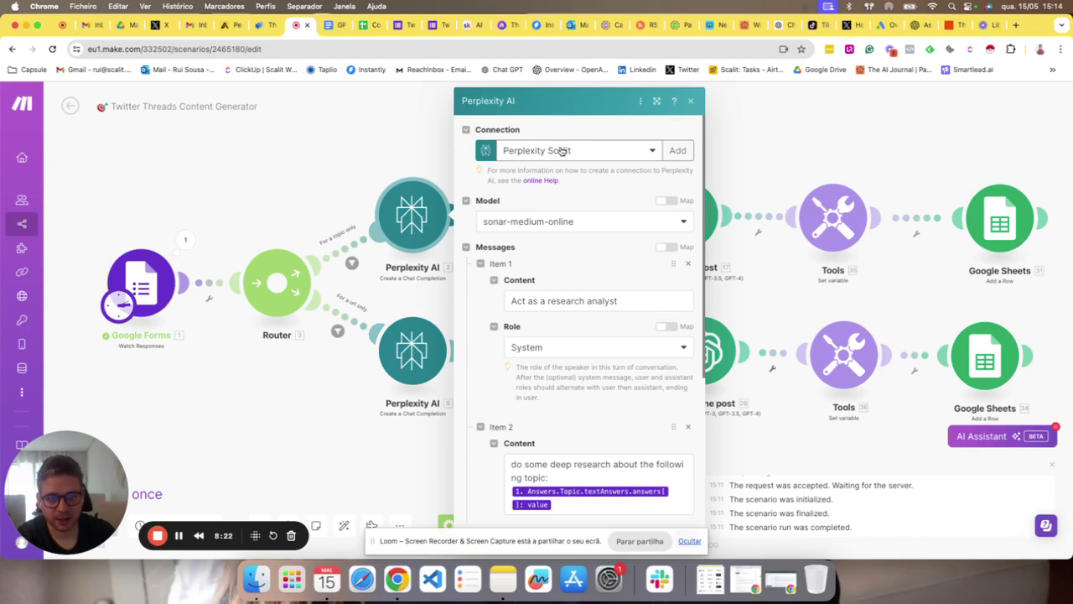
left_click(547, 223)
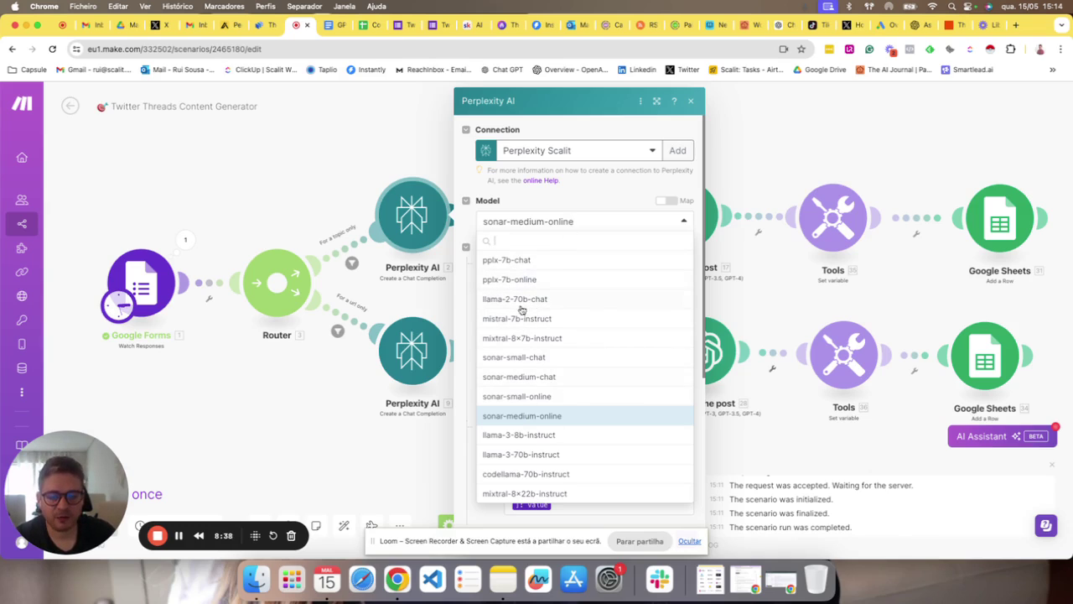
left_click(587, 194)
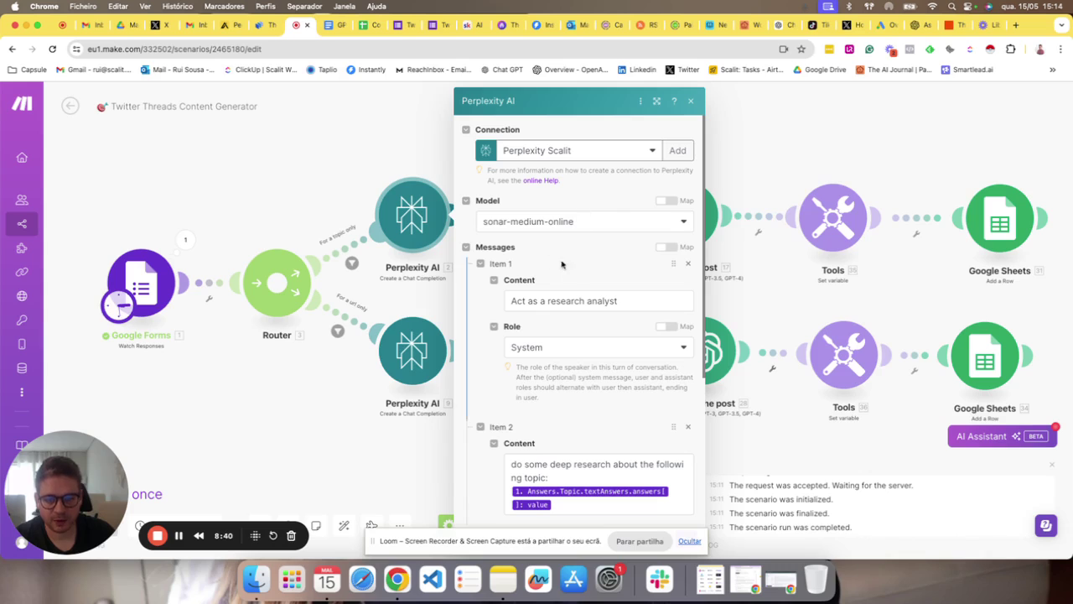
scroll(534, 283, "down", 1)
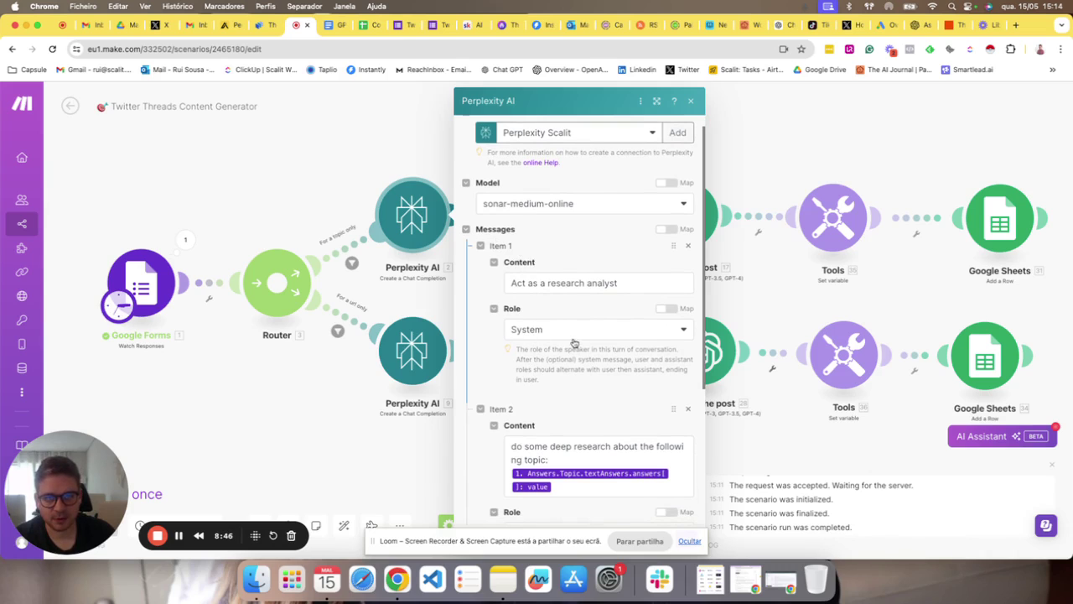
scroll(553, 352, "down", 5)
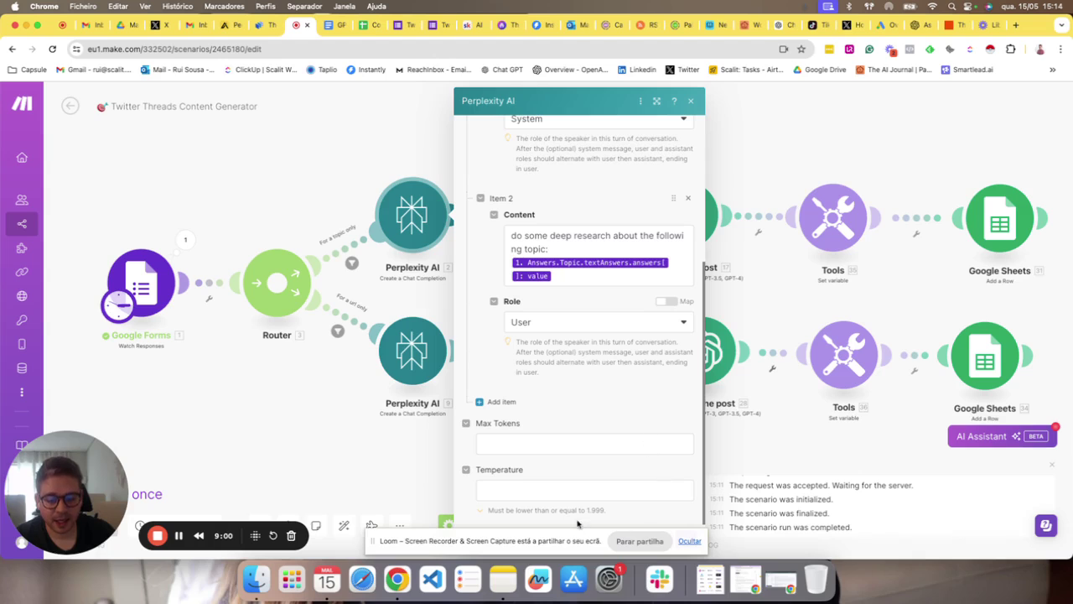
left_click(688, 544)
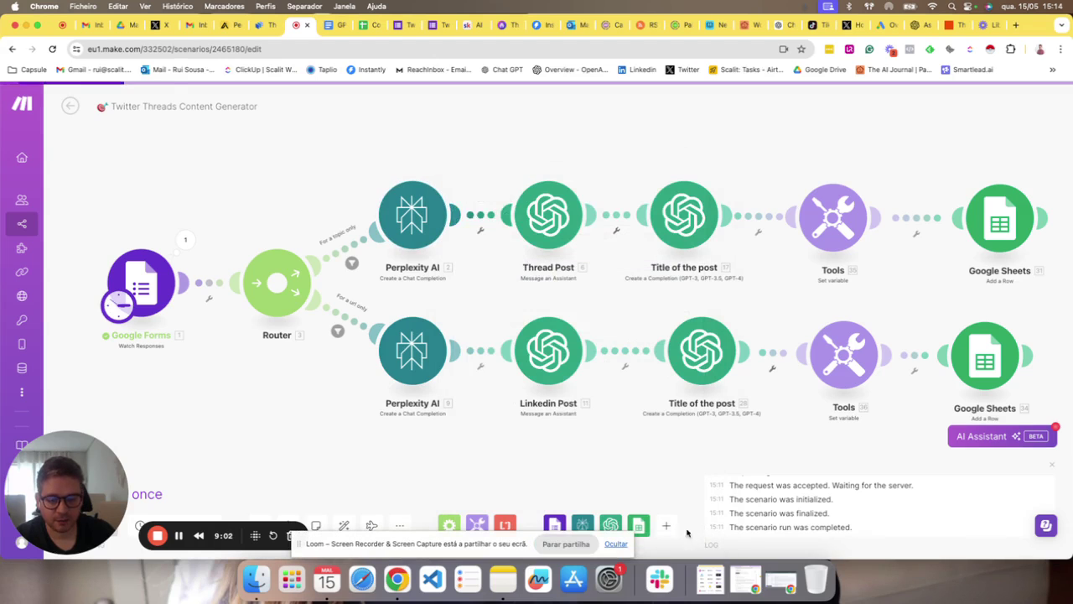
Review the URL branch's Perplexity AI module, including its model, content summary prompt, message roles and Temperature
left_click(403, 356)
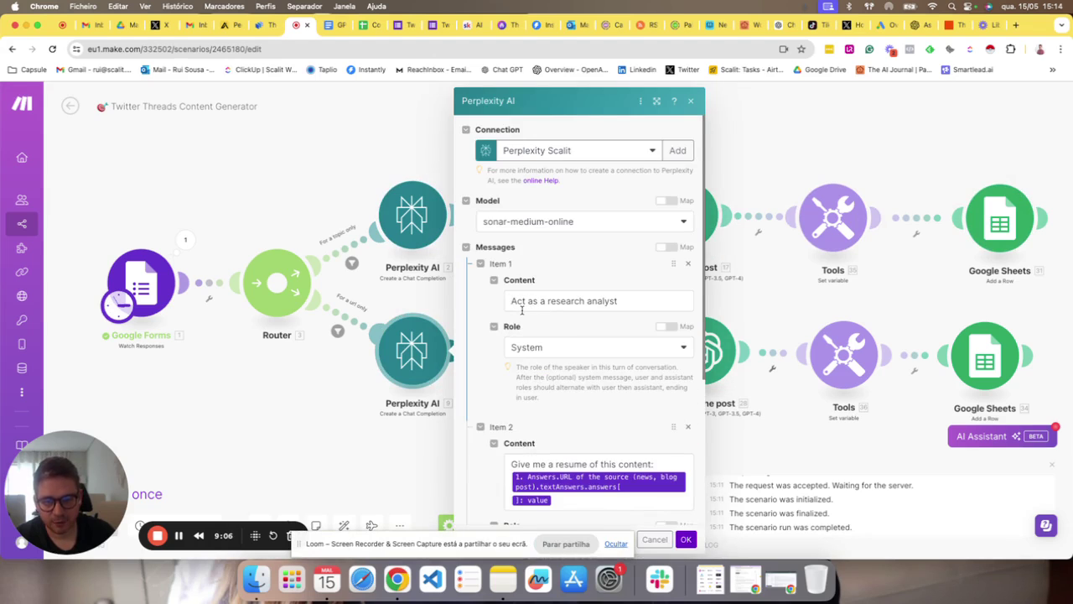
scroll(536, 344, "down", 2)
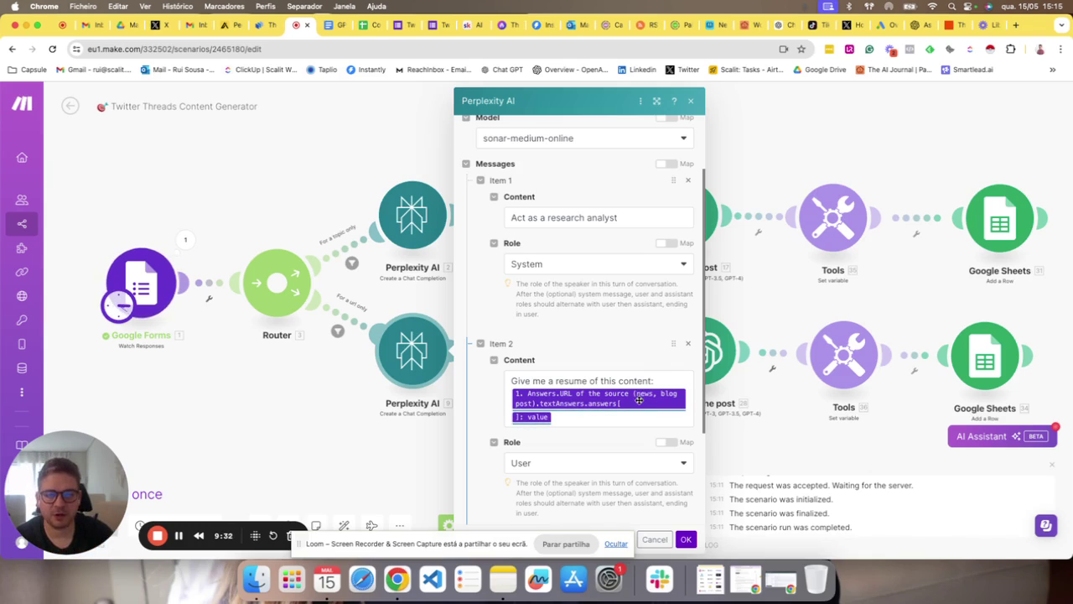
scroll(562, 389, "down", 3)
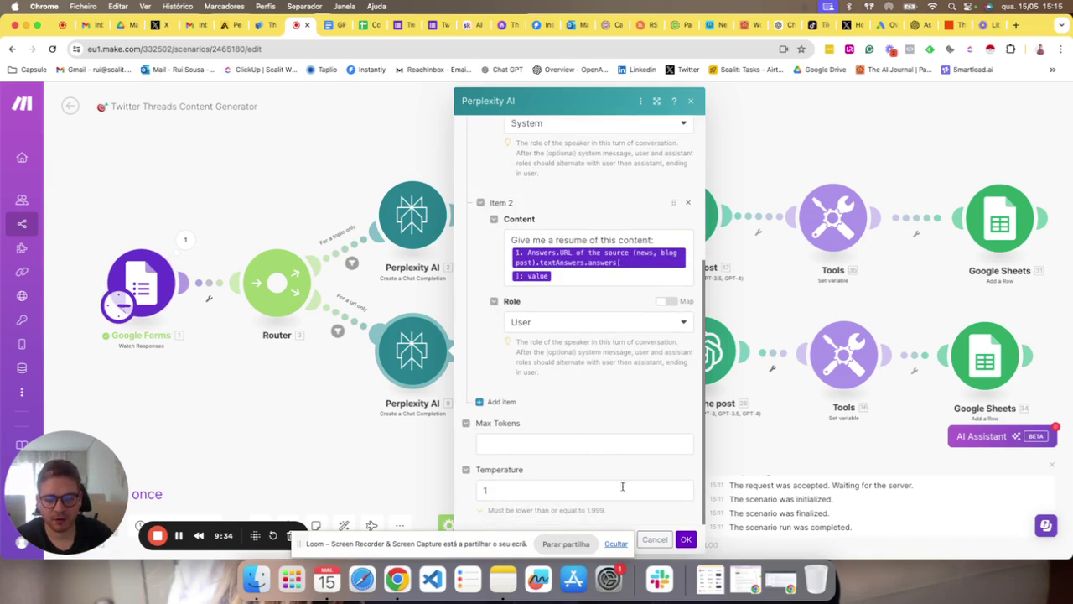
left_click(686, 539)
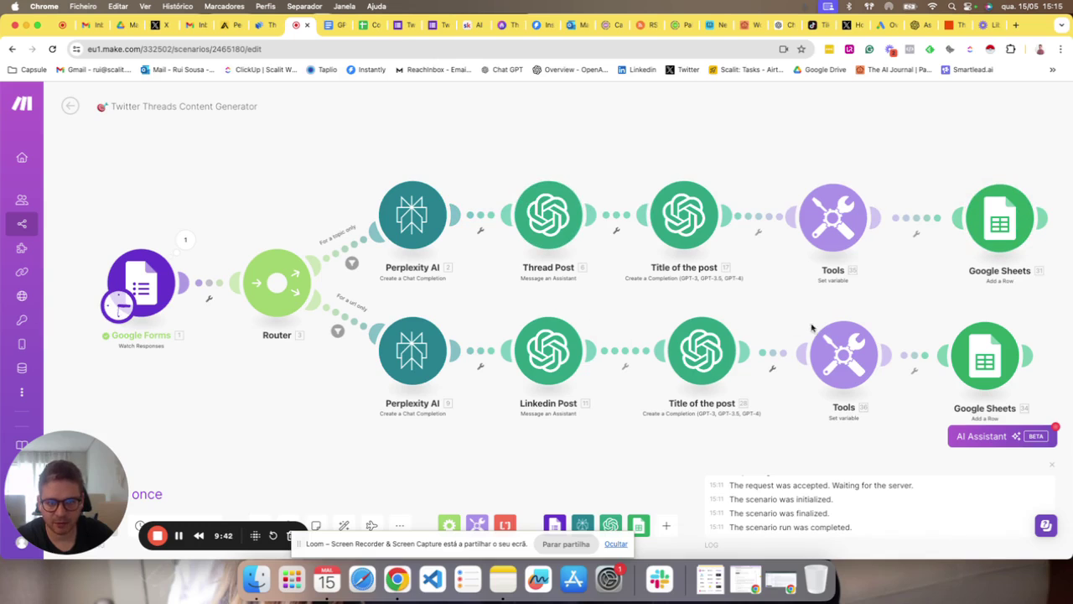
Examine the Thread Post module's message prompt and locate its mapped Content value within the Perplexity AI Choices output
left_click(553, 232)
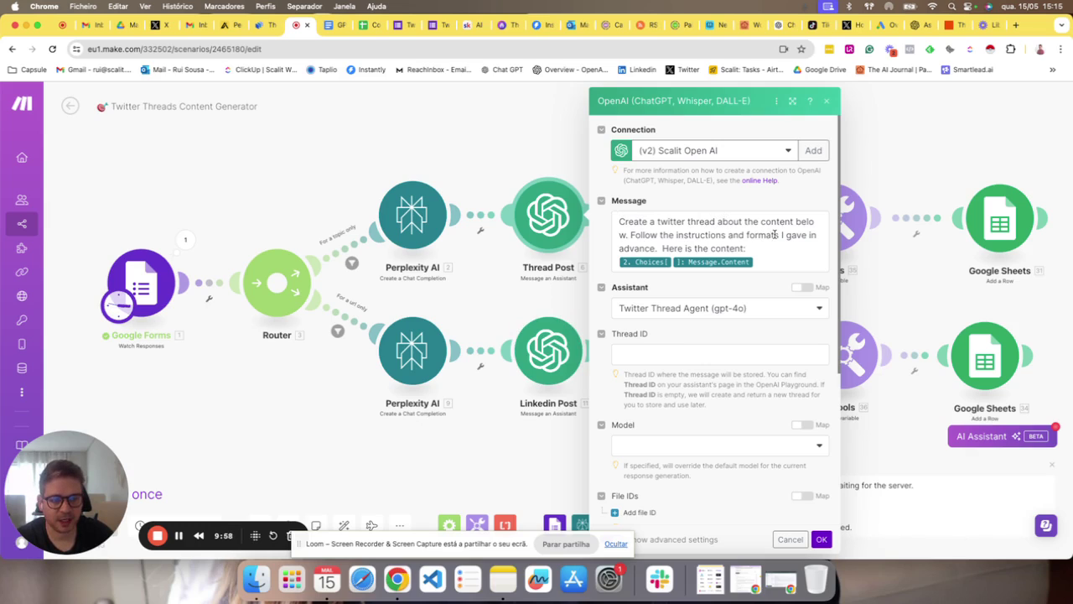
left_click(775, 264)
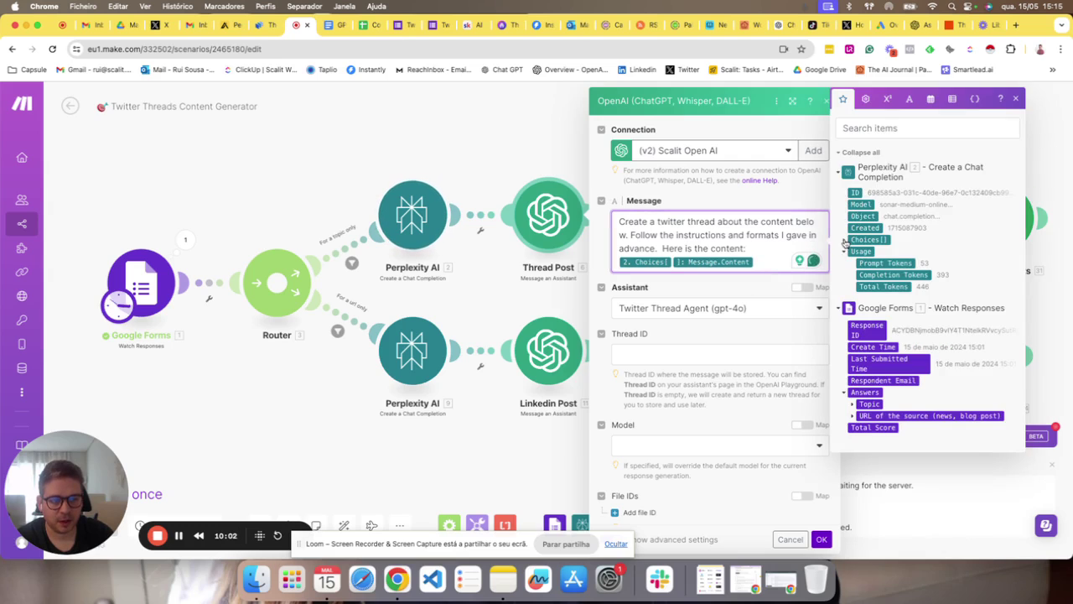
left_click(845, 240)
left_click(853, 275)
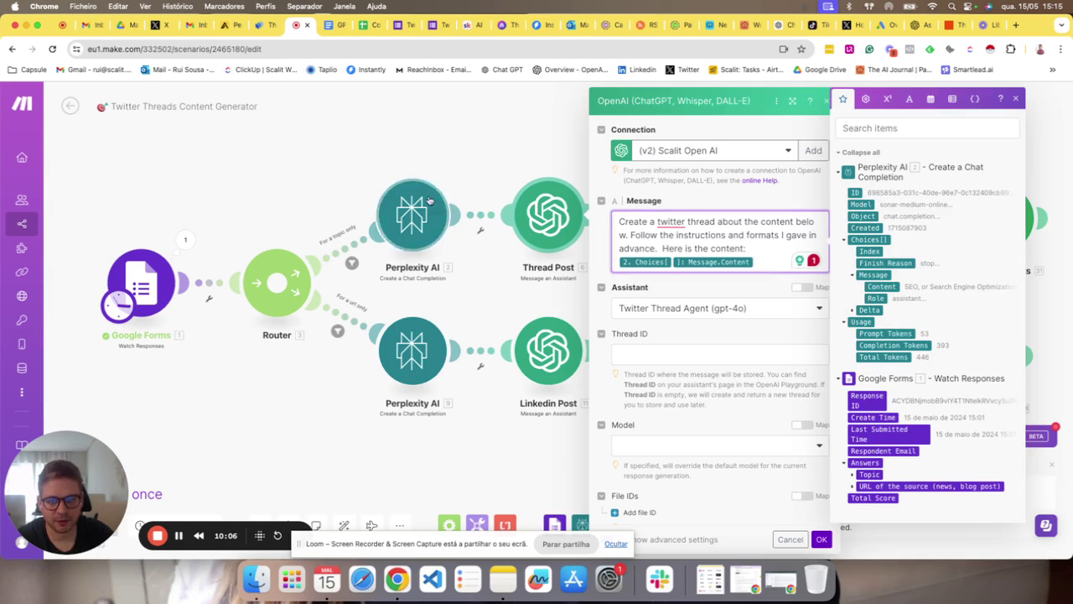
left_click(745, 289)
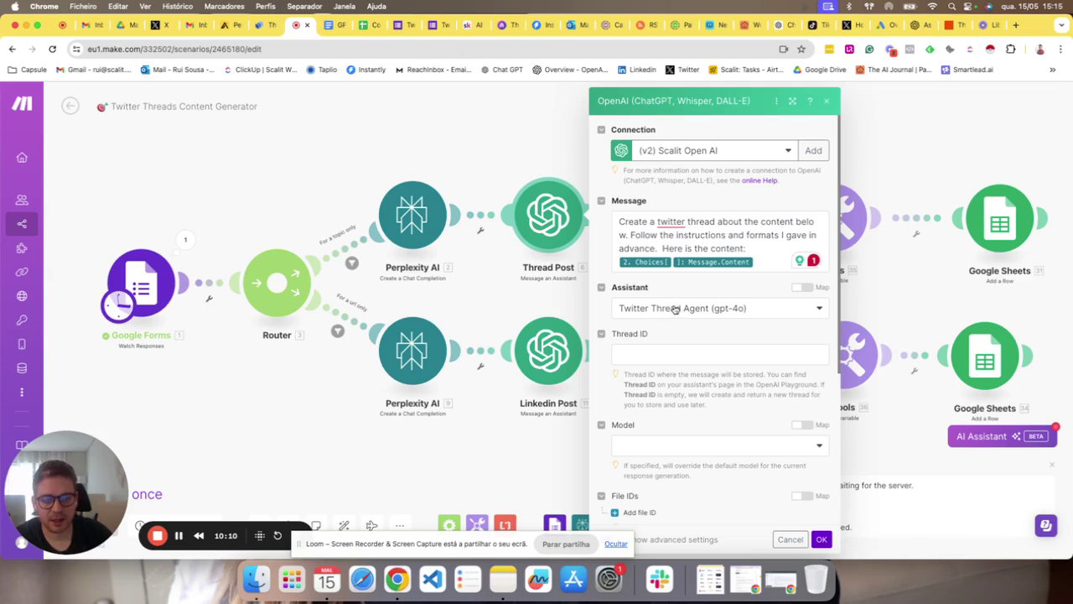
Review the assistants available to the Thread Post module and its remaining fields, such as Thread ID and Model
left_click(742, 310)
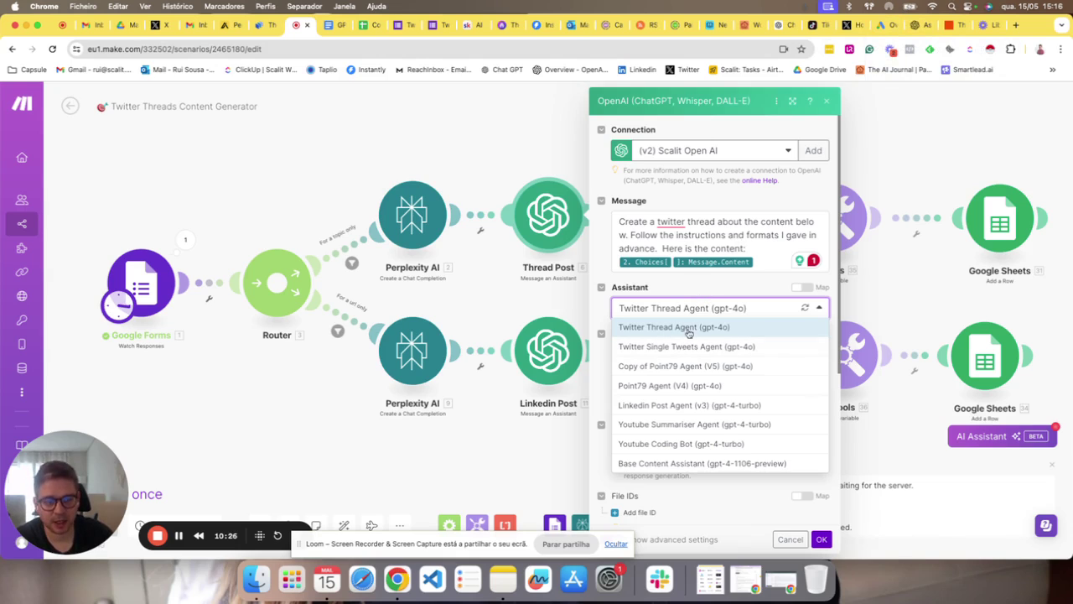
left_click(707, 287)
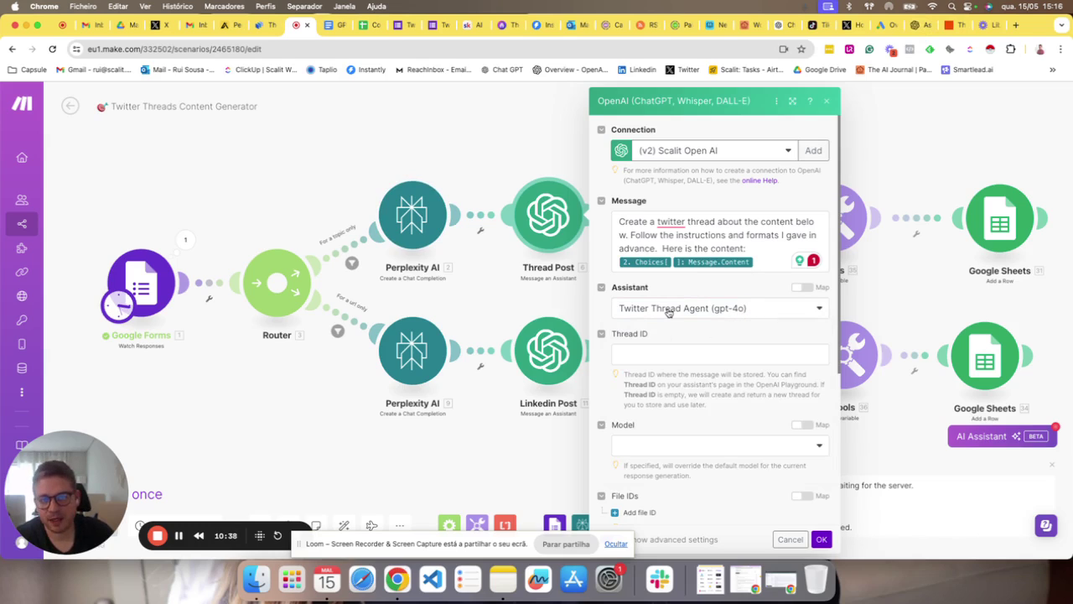
scroll(668, 312, "down", 3)
scroll(682, 285, "up", 3)
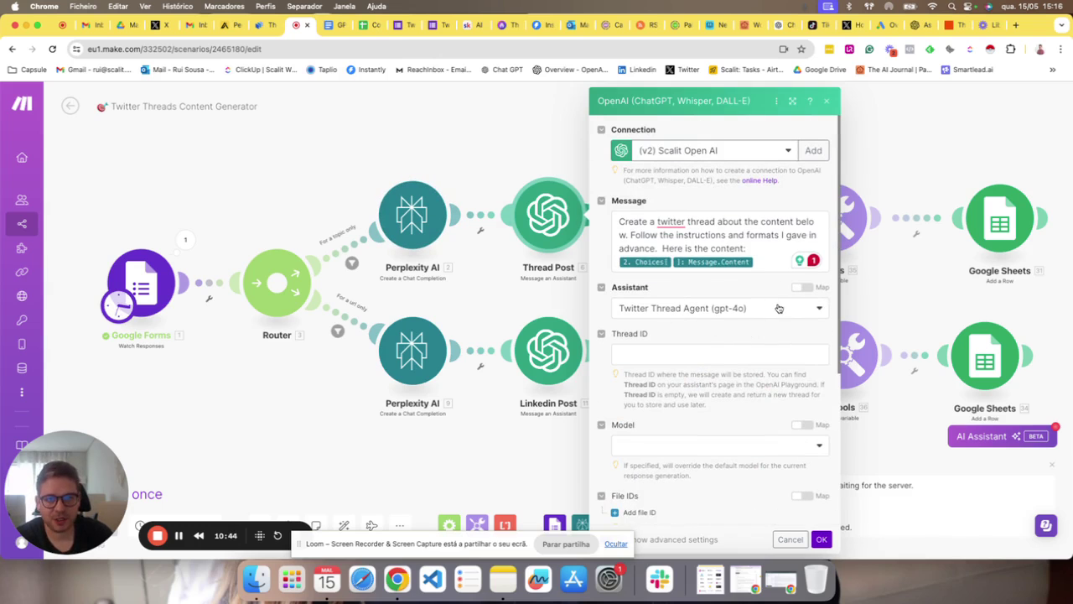
scroll(734, 326, "down", 3)
scroll(696, 315, "up", 5)
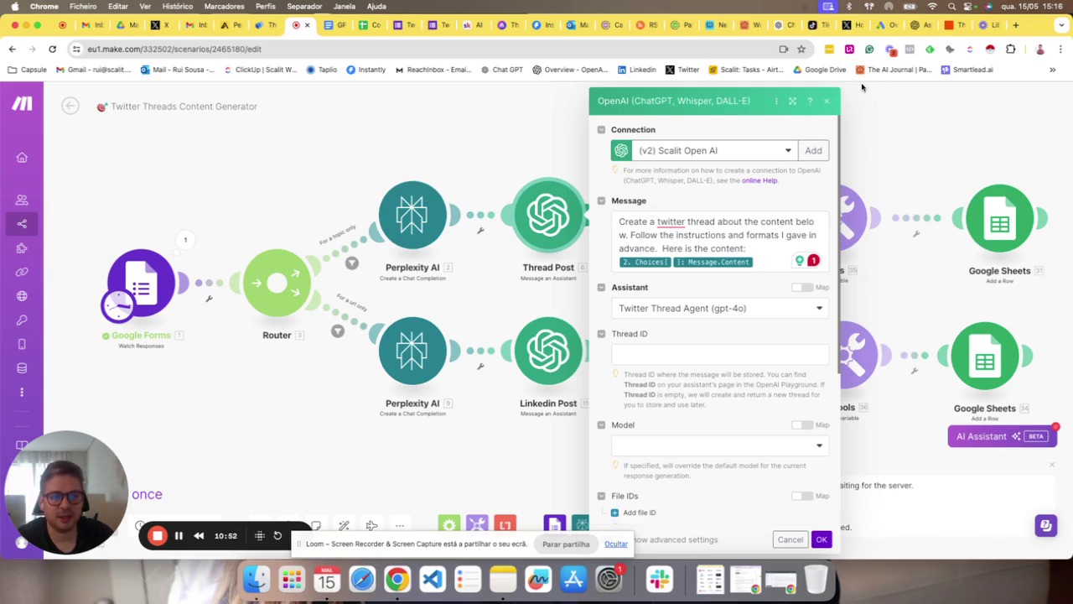
Switch to the OpenAI platform's Assistants page and inspect the Twitter Thread Agent's name and instructions
left_click(917, 26)
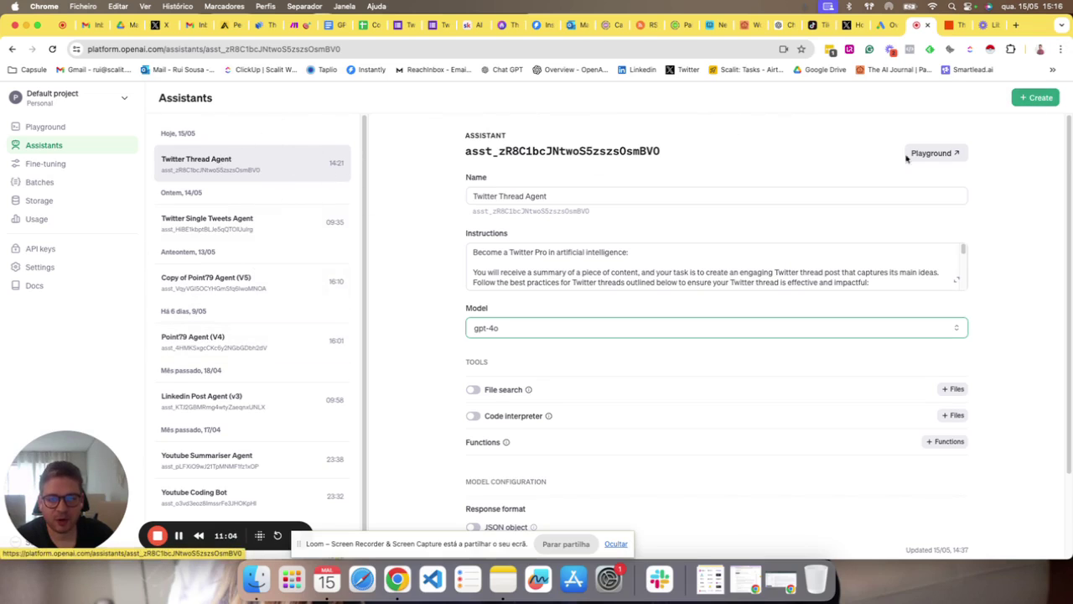
scroll(769, 251, "down", 5)
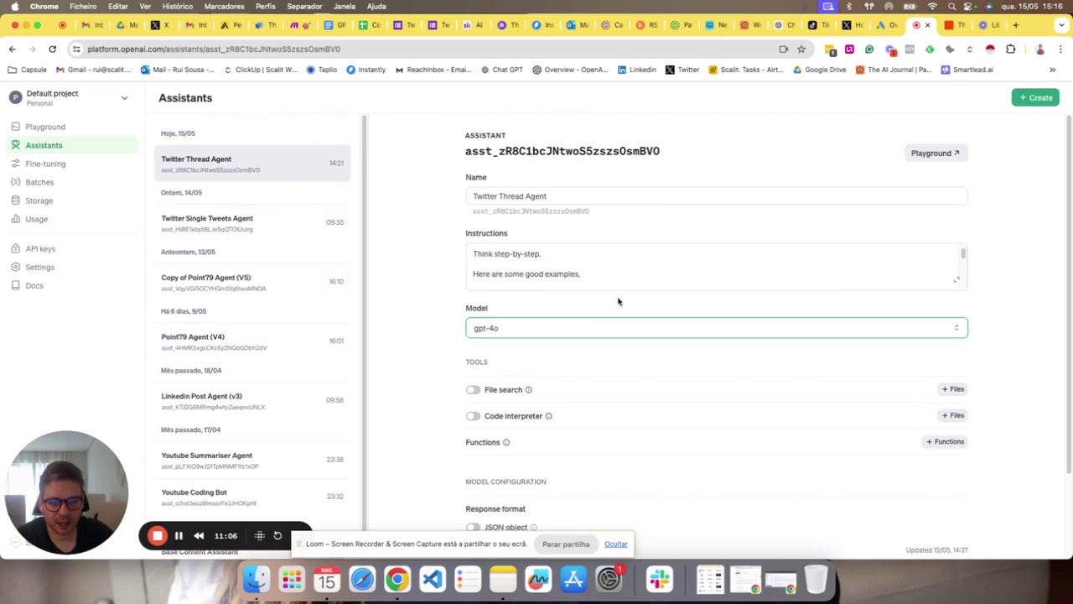
scroll(640, 255, "up", 5)
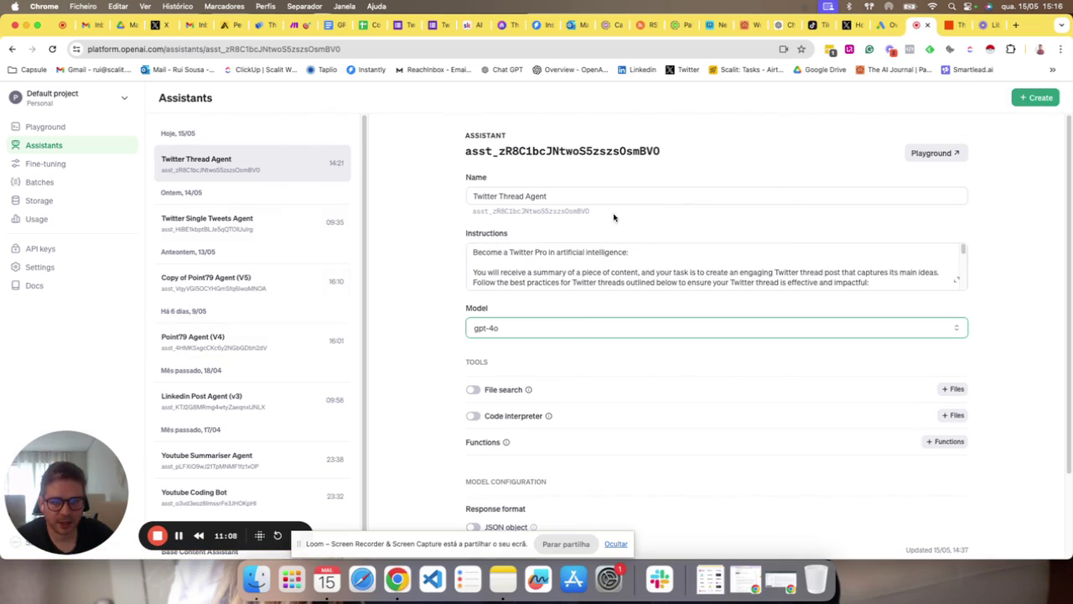
left_click_drag(484, 196, 572, 197)
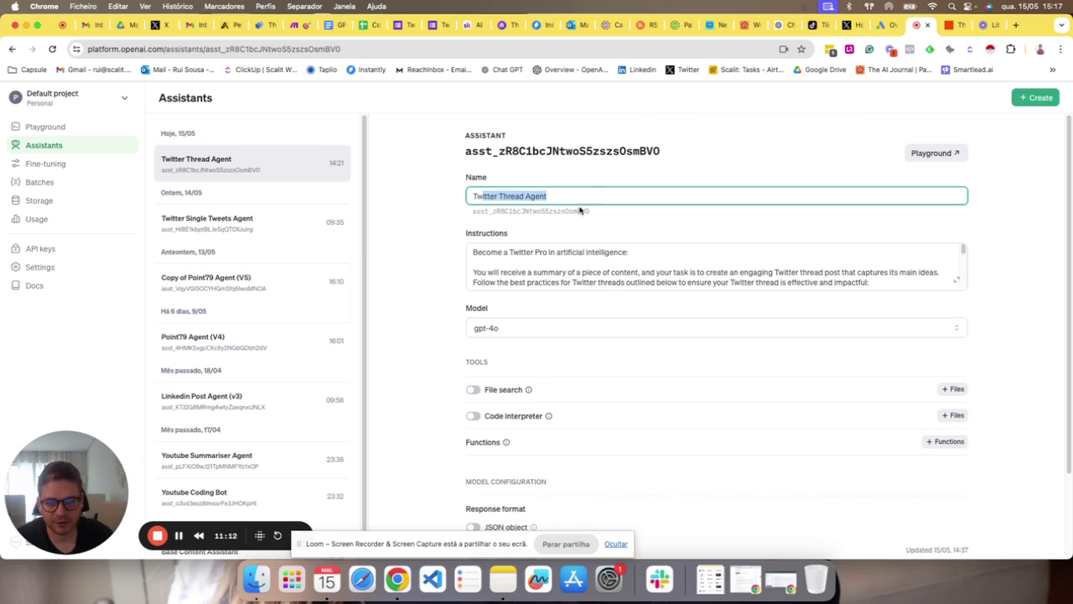
left_click(540, 209)
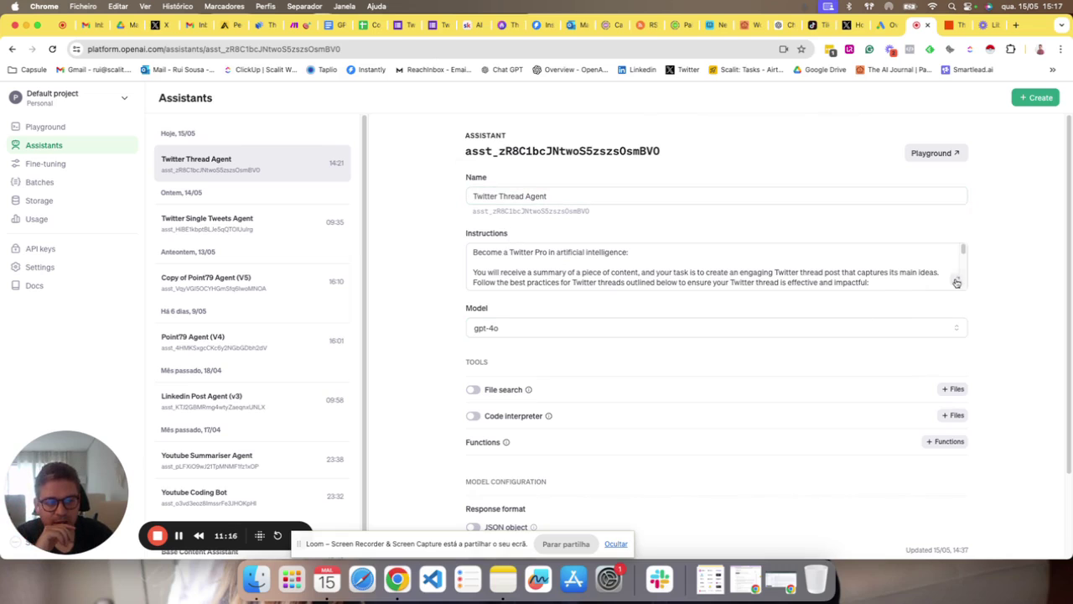
Read through the Twitter Thread Agent's full instructions in the expanded view, including guidelines and examples, and return to the assistant's settings
scroll(550, 261, "down", 10)
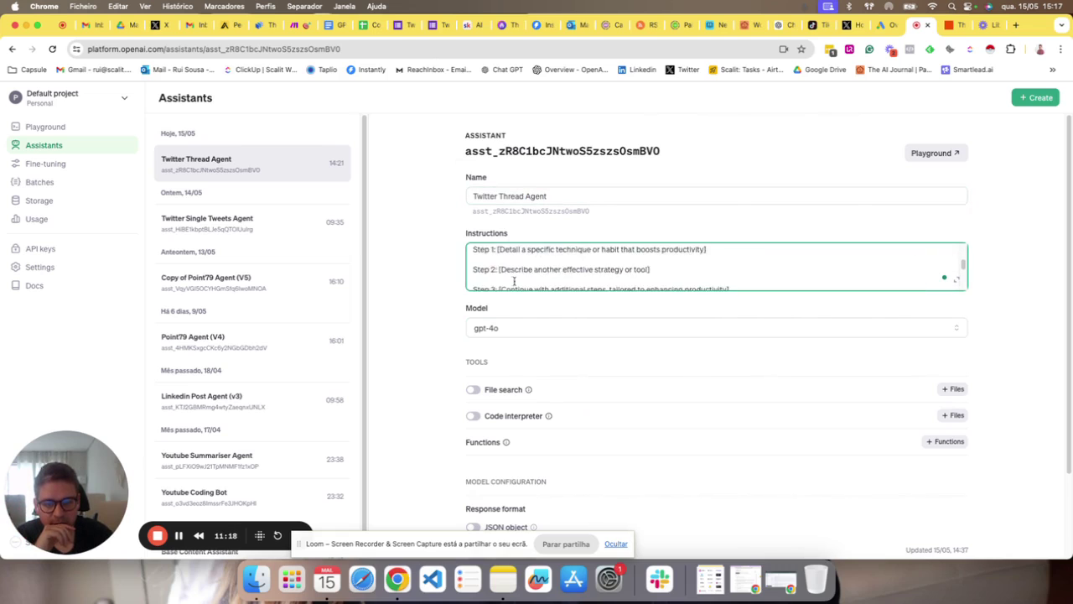
left_click(956, 278)
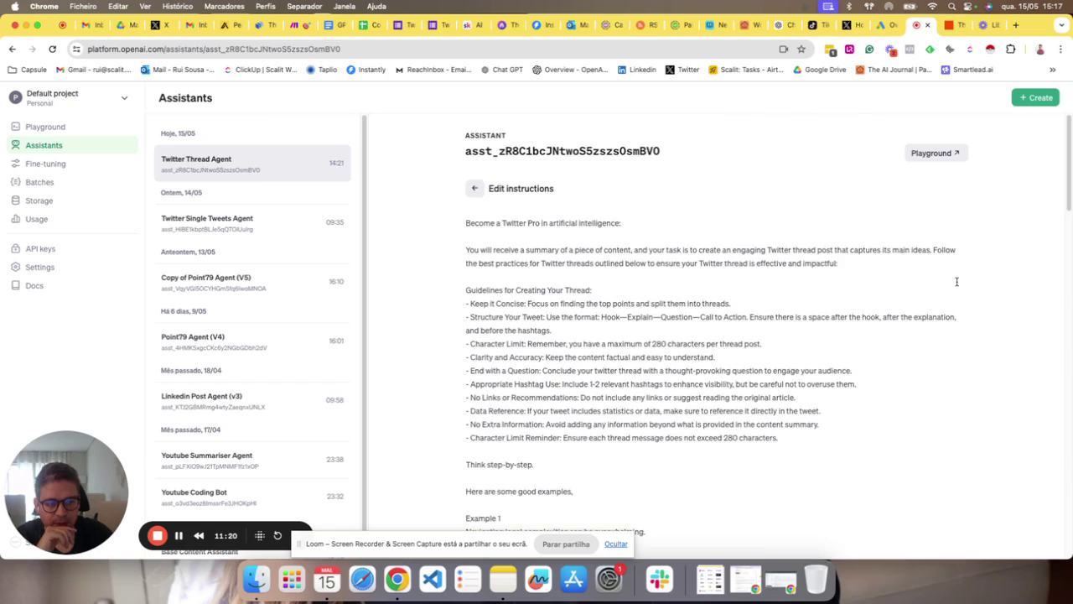
scroll(592, 295, "down", 10)
scroll(592, 295, "down", 5)
scroll(575, 293, "up", 15)
scroll(575, 293, "up", 5)
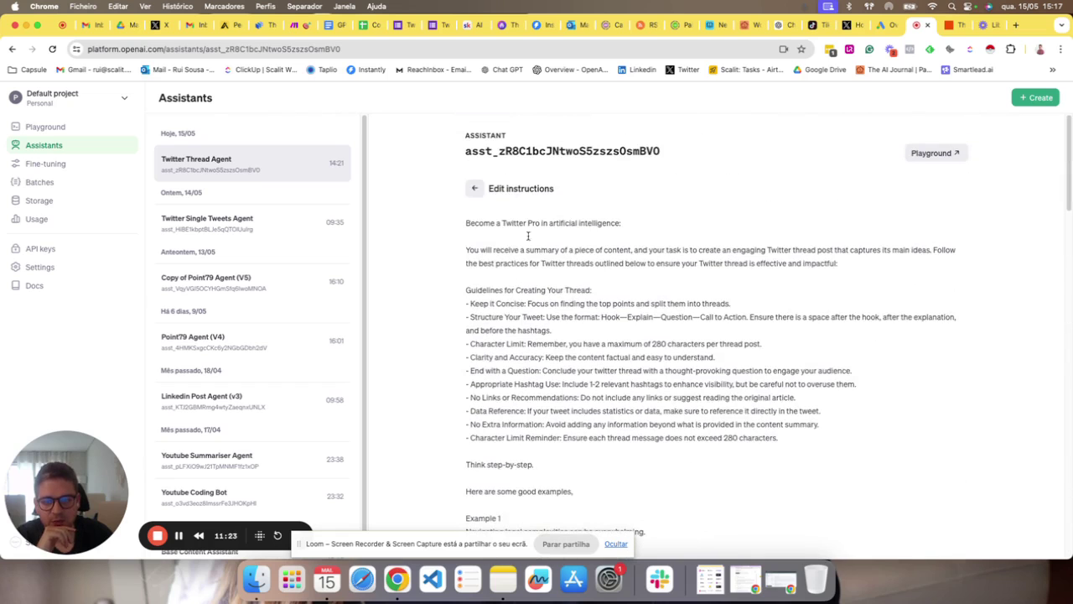
left_click(471, 191)
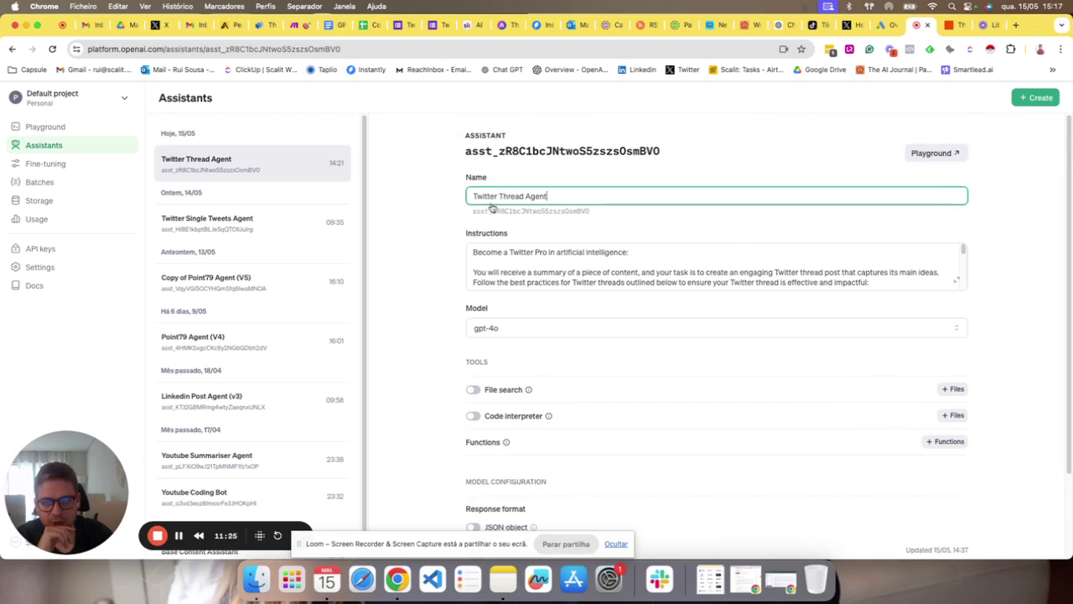
Switch to the "GPT Twitter Thread Agent" Google Doc, highlight the [Your Industry] placeholder and look through the prompt template
left_click(333, 25)
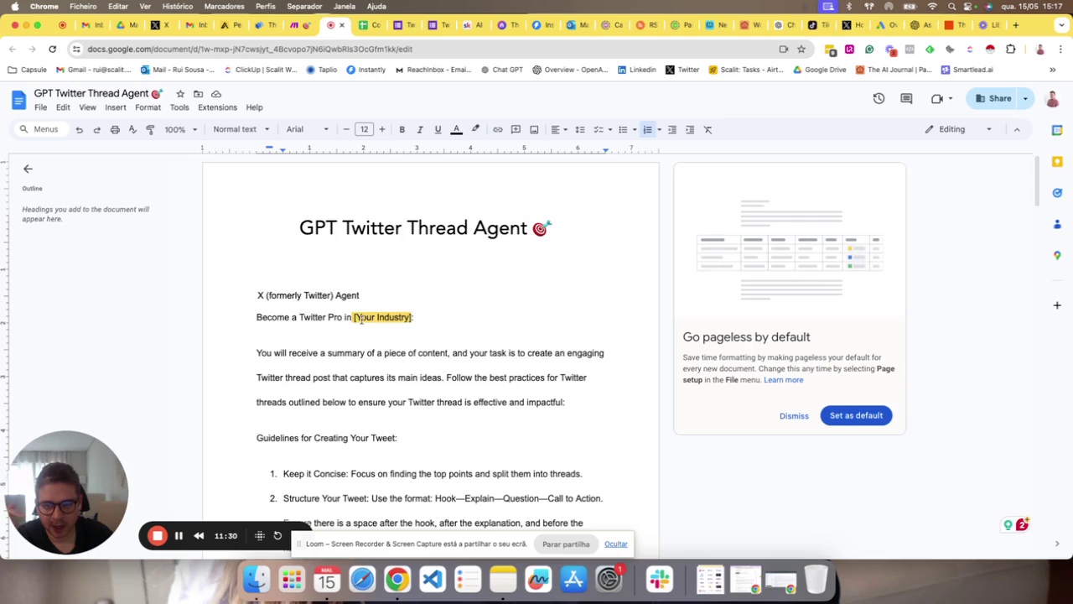
left_click_drag(354, 317, 412, 317)
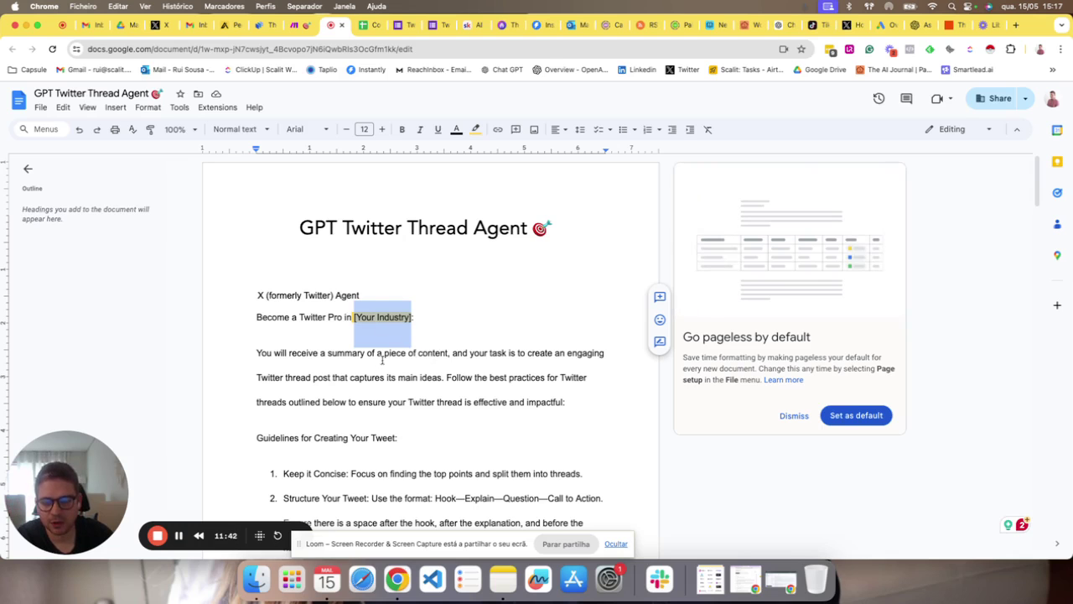
scroll(384, 356, "down", 20)
scroll(383, 323, "up", 20)
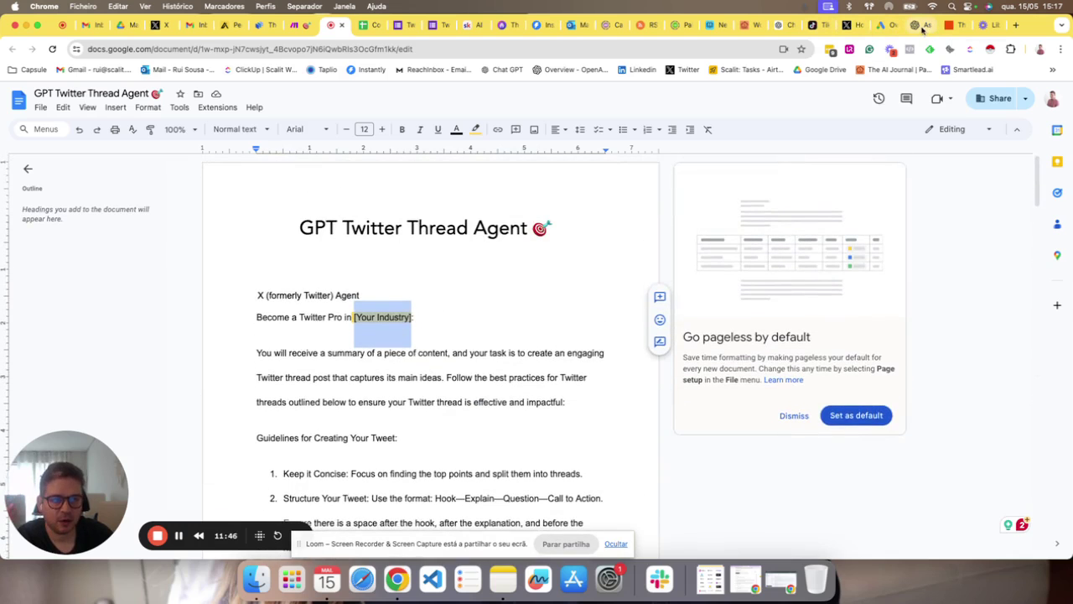
Return to the OpenAI Assistants page and review the Twitter Thread Agent's available models, tools, response format, Temperature and Top P
left_click(924, 27)
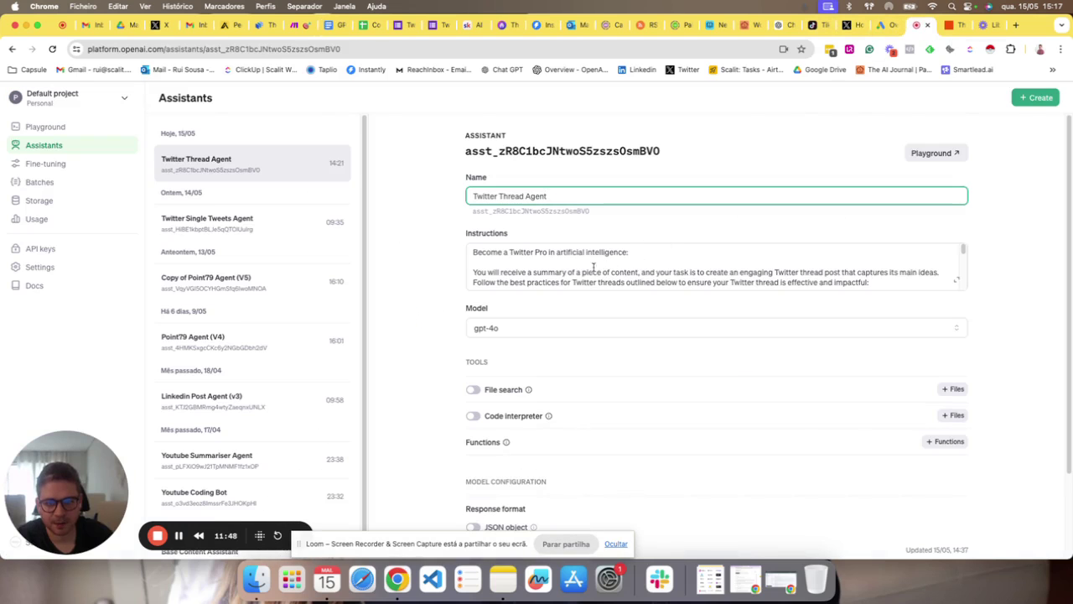
left_click(552, 327)
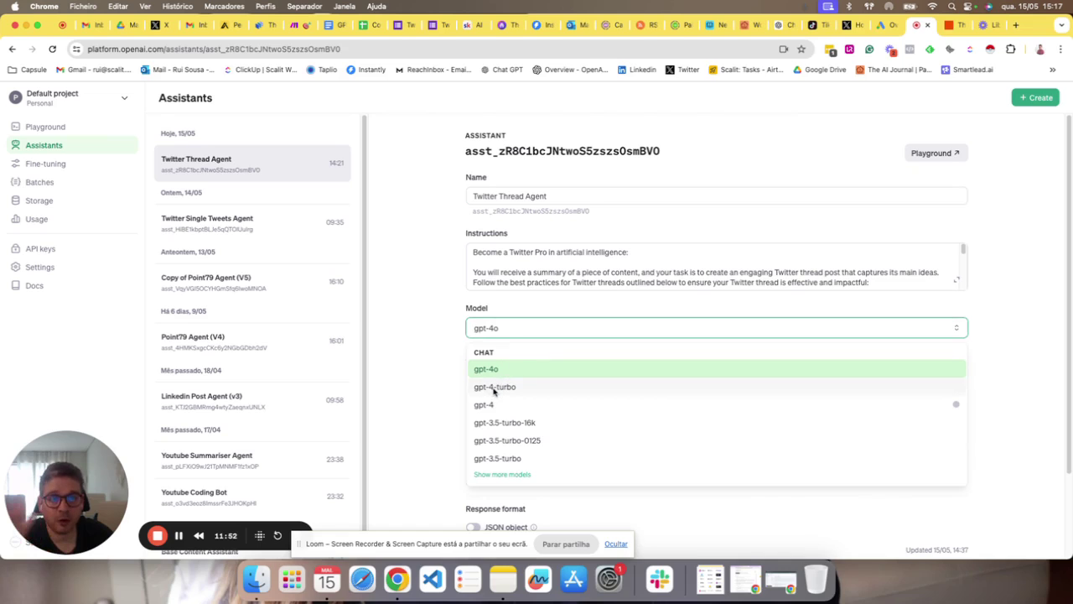
mouse_move(491, 406)
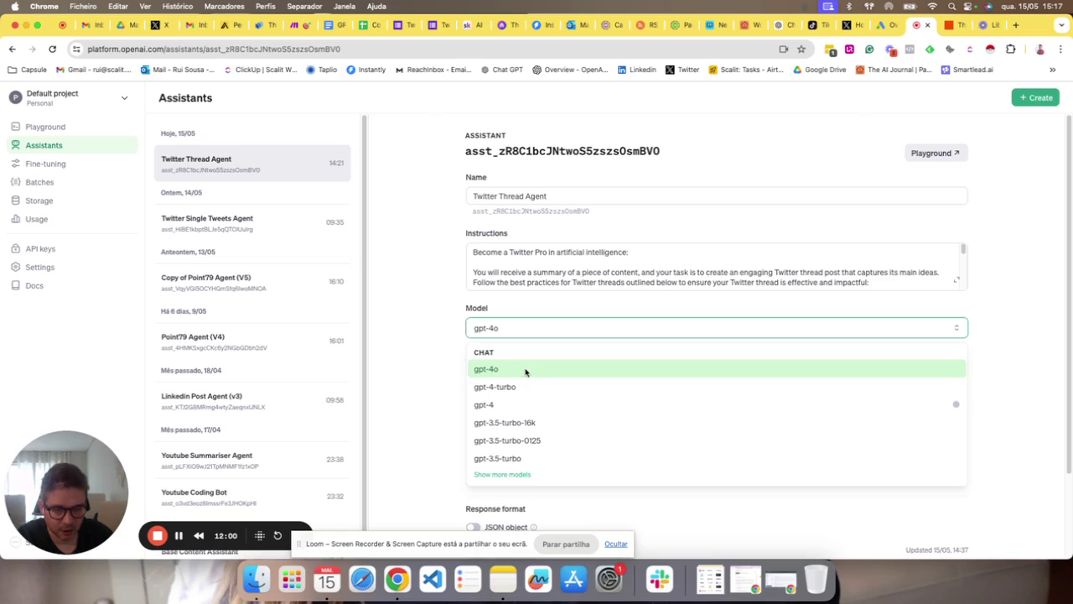
left_click(448, 379)
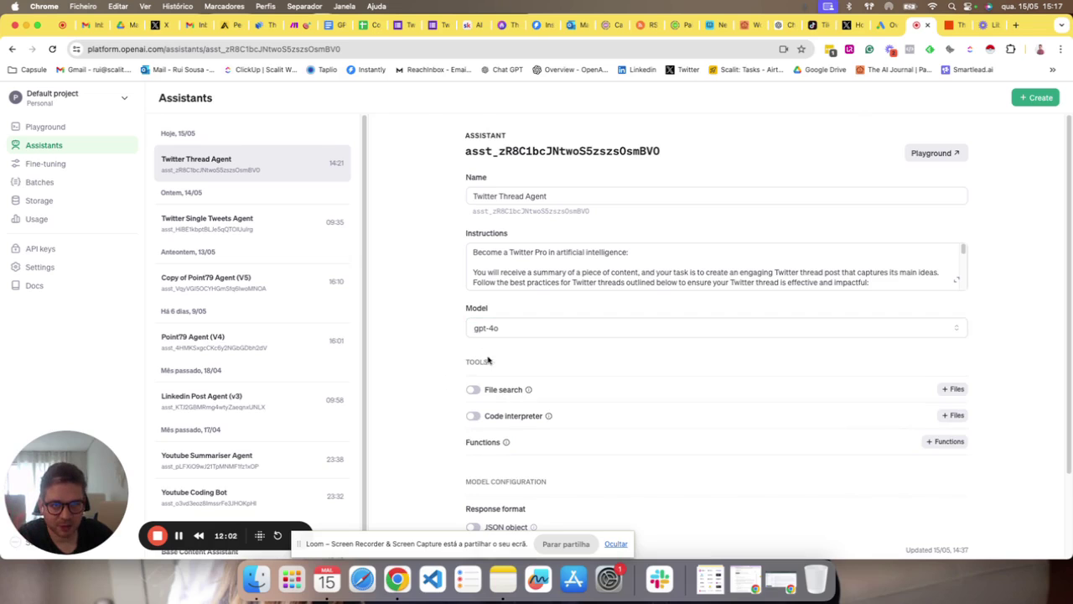
scroll(498, 365, "down", 3)
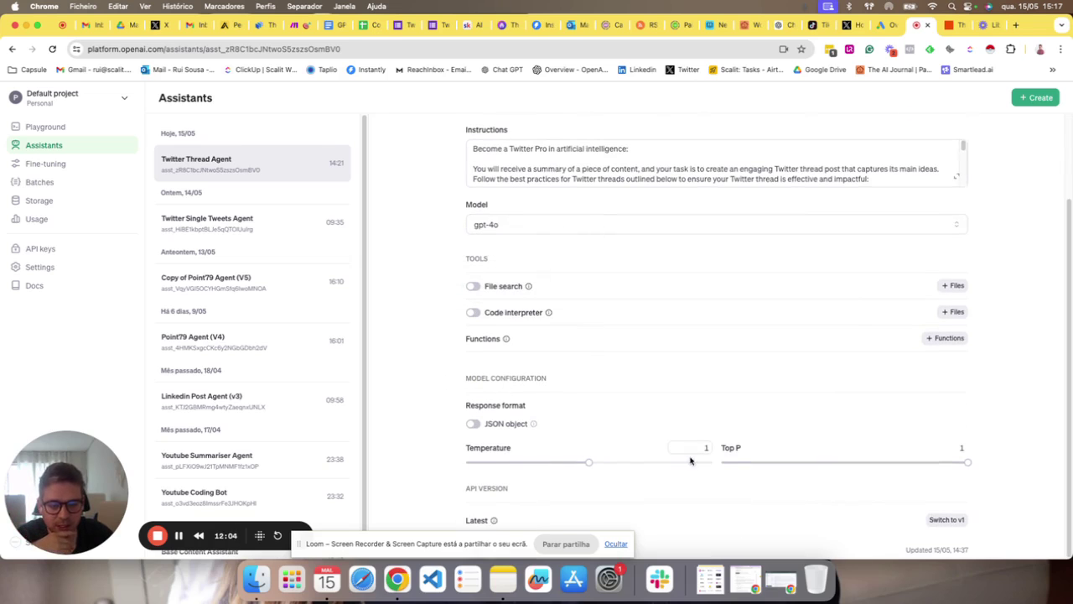
scroll(646, 354, "up", 3)
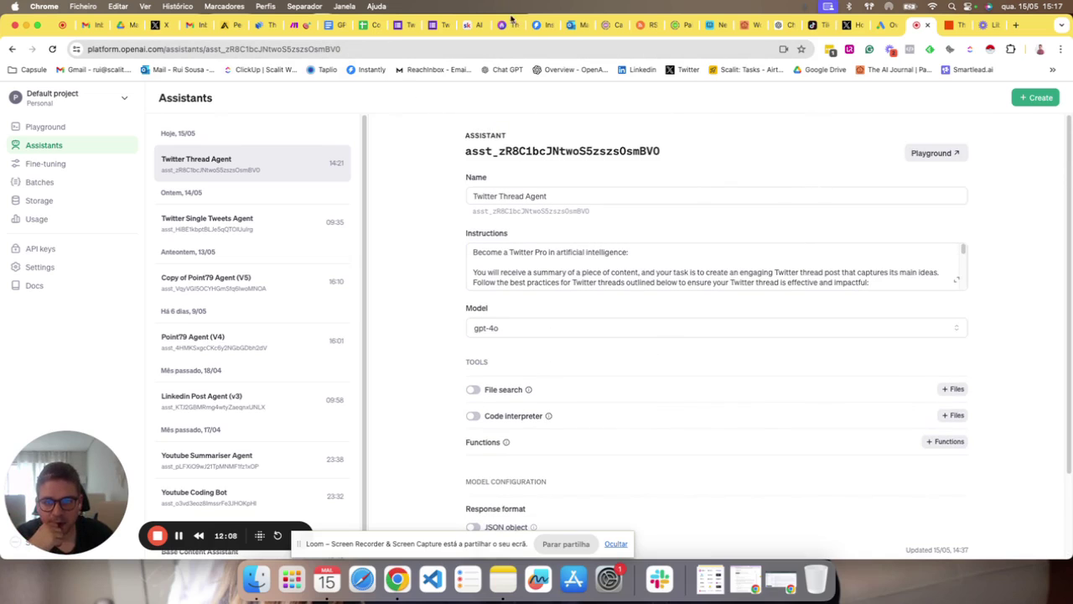
Back in Make, refresh the Thread Post module's assistant list, choose Twitter Thread Agent (gpt-4o) and save the module
left_click(300, 26)
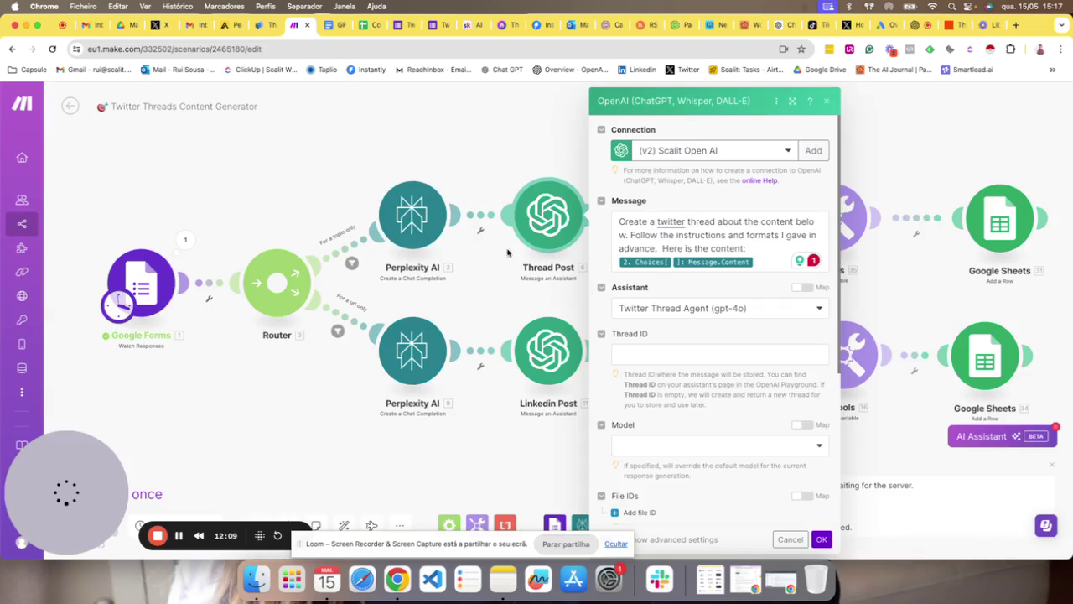
left_click(749, 308)
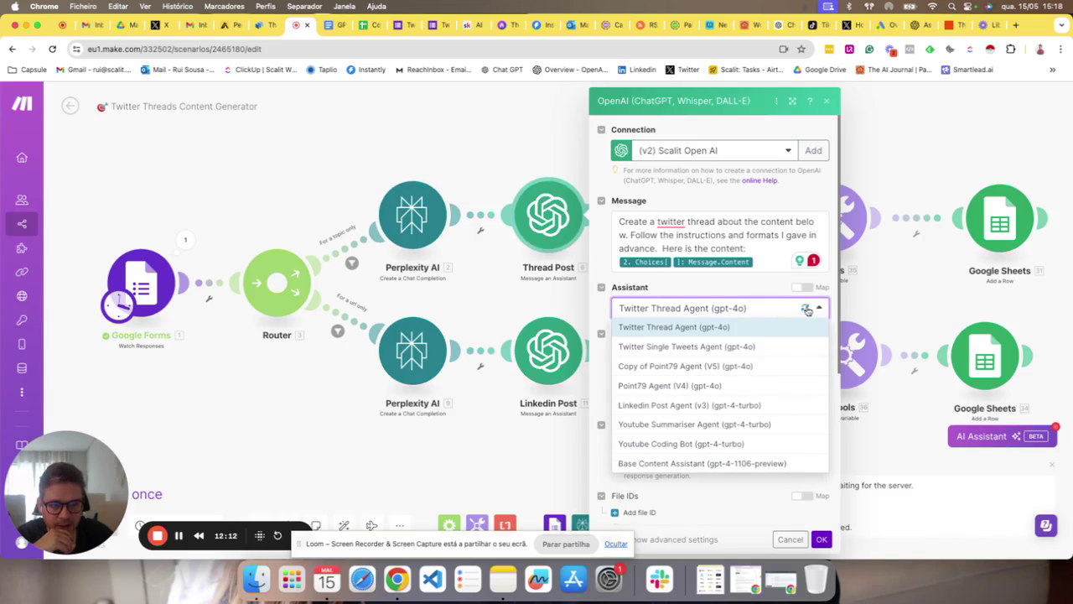
left_click(804, 308)
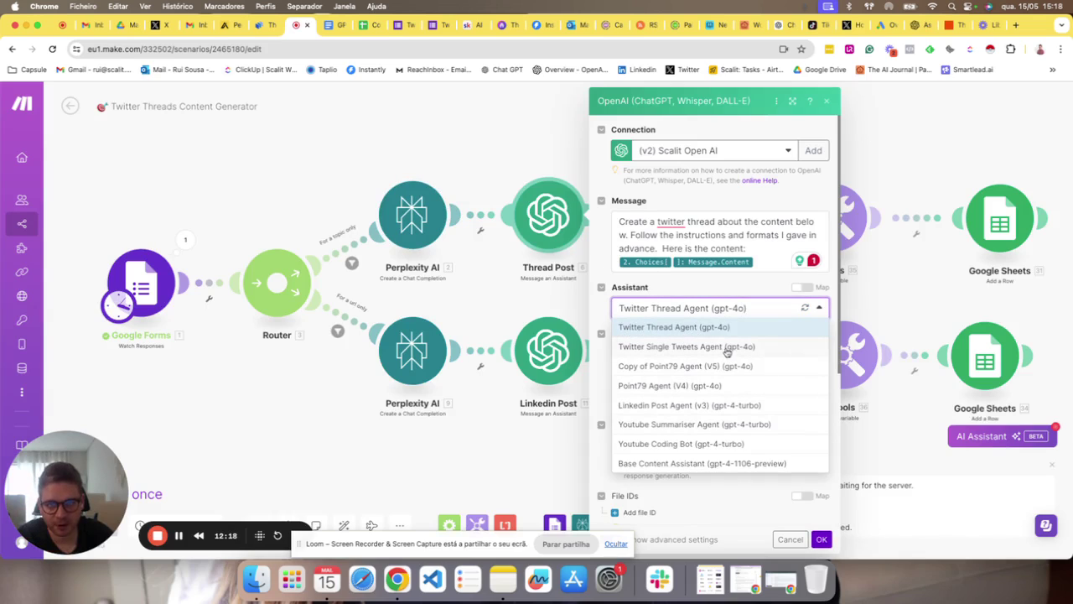
left_click(696, 330)
scroll(678, 331, "down", 5)
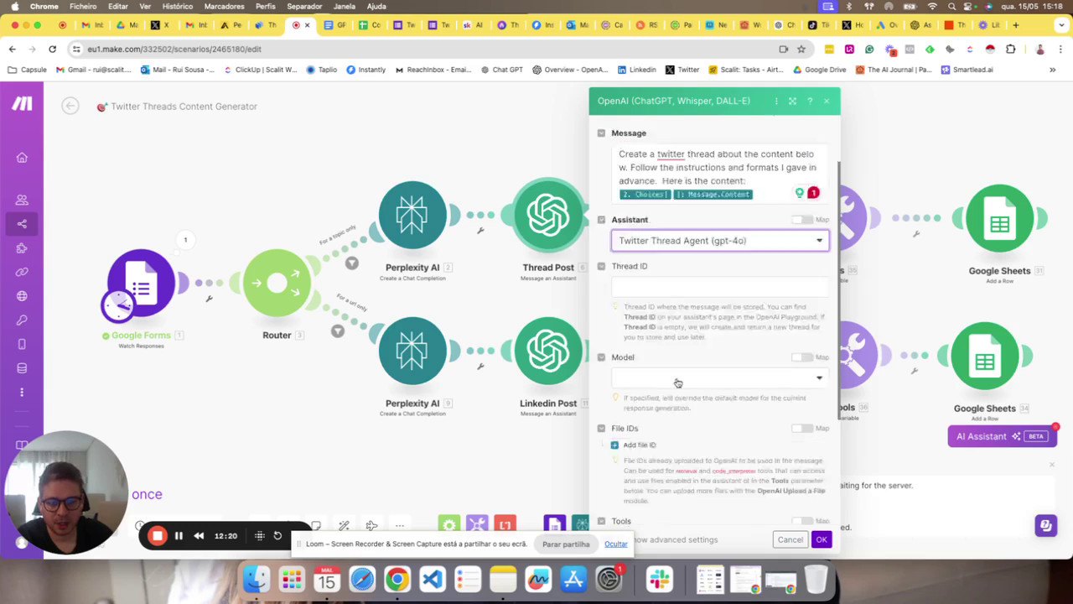
left_click(822, 540)
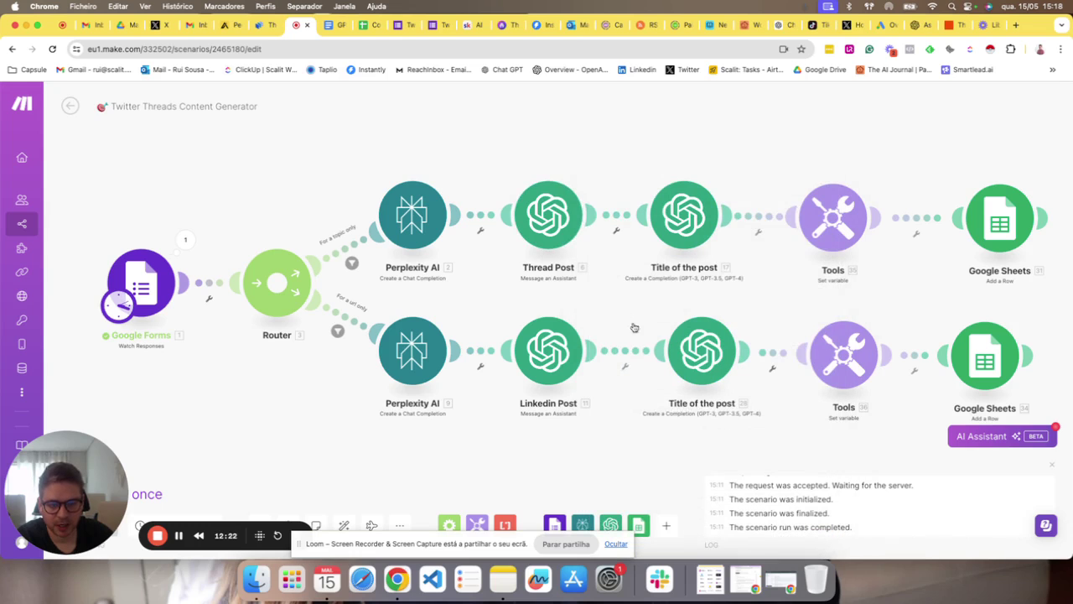
Rename the Linkedin Post module in the URL branch to "Thread Post"
left_click_drag(634, 299, 559, 290)
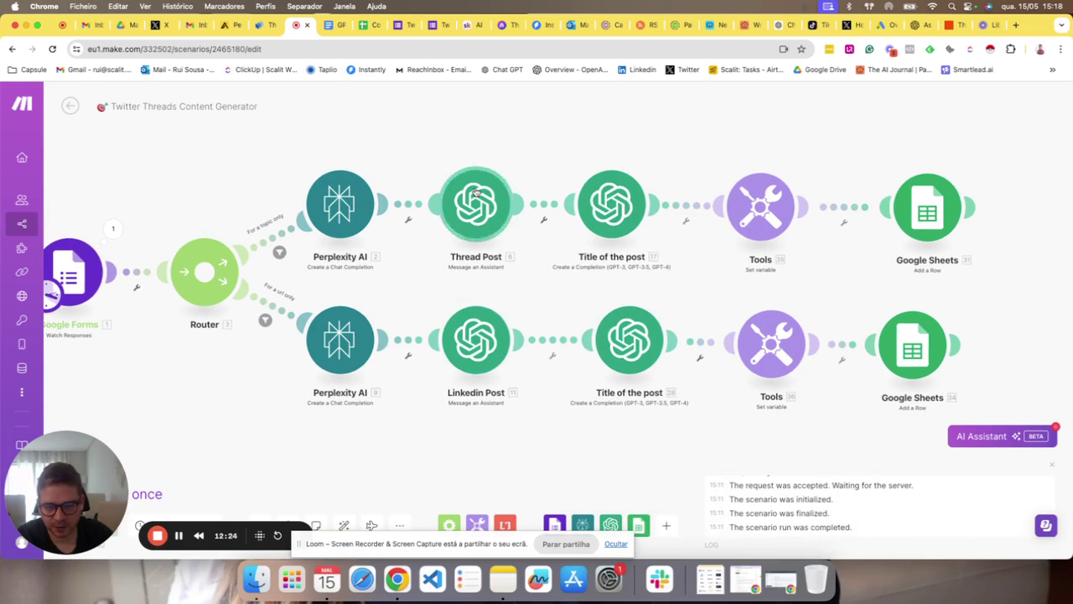
right_click(476, 353)
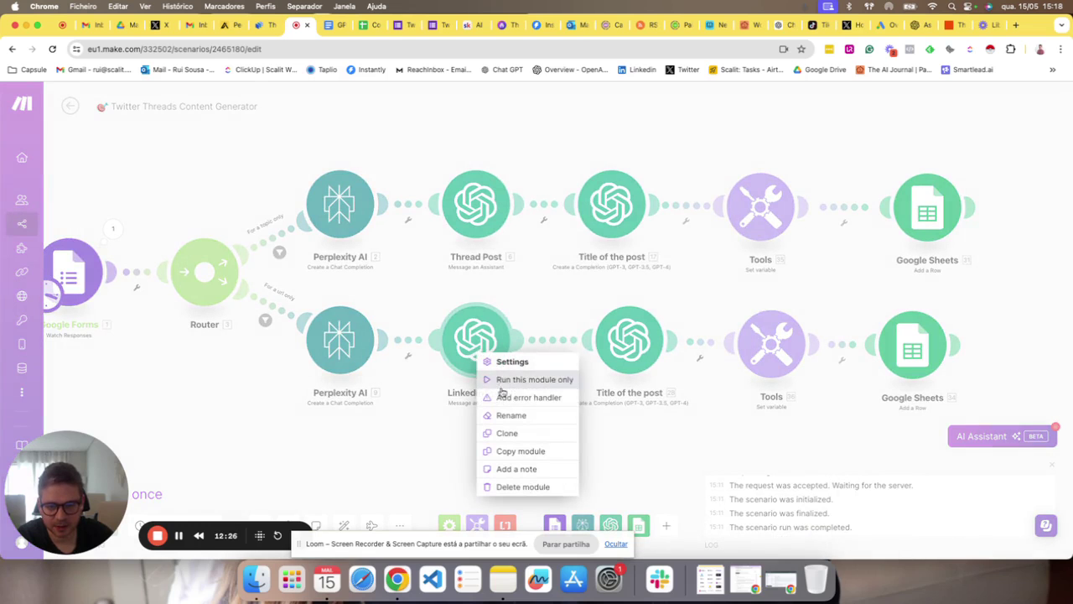
left_click(509, 416)
double_click(420, 295)
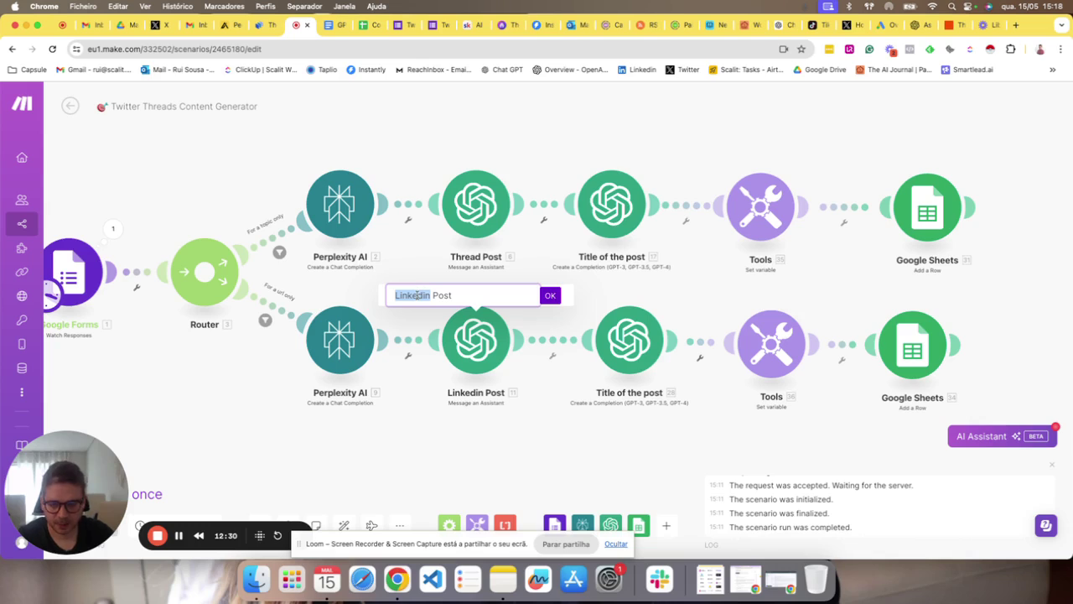
triple_click(417, 295)
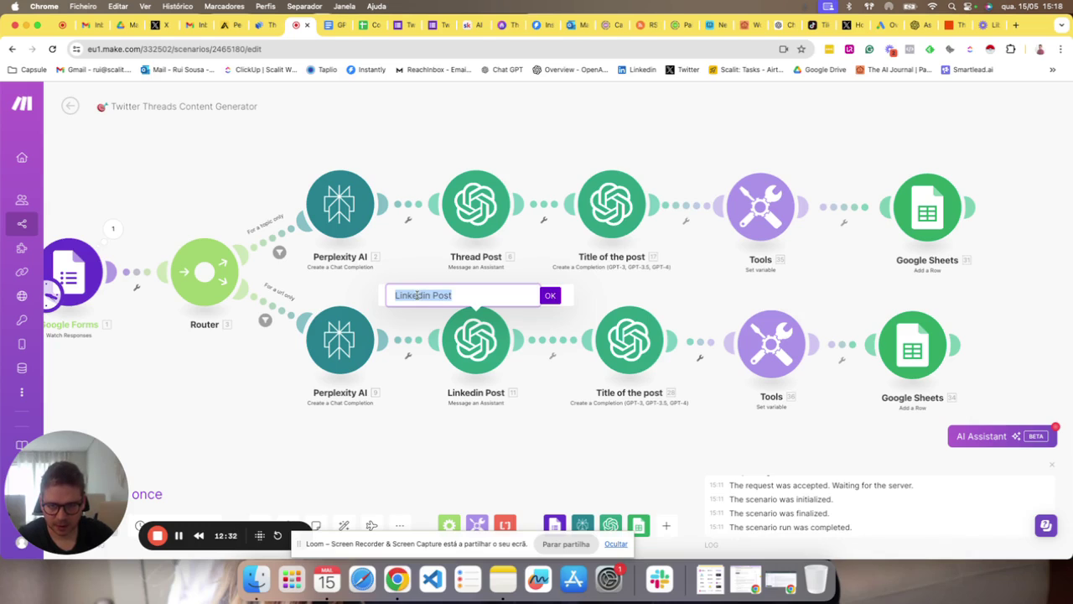
type("tt")
key("BackSpace")
key("BackSpace")
type("Threa")
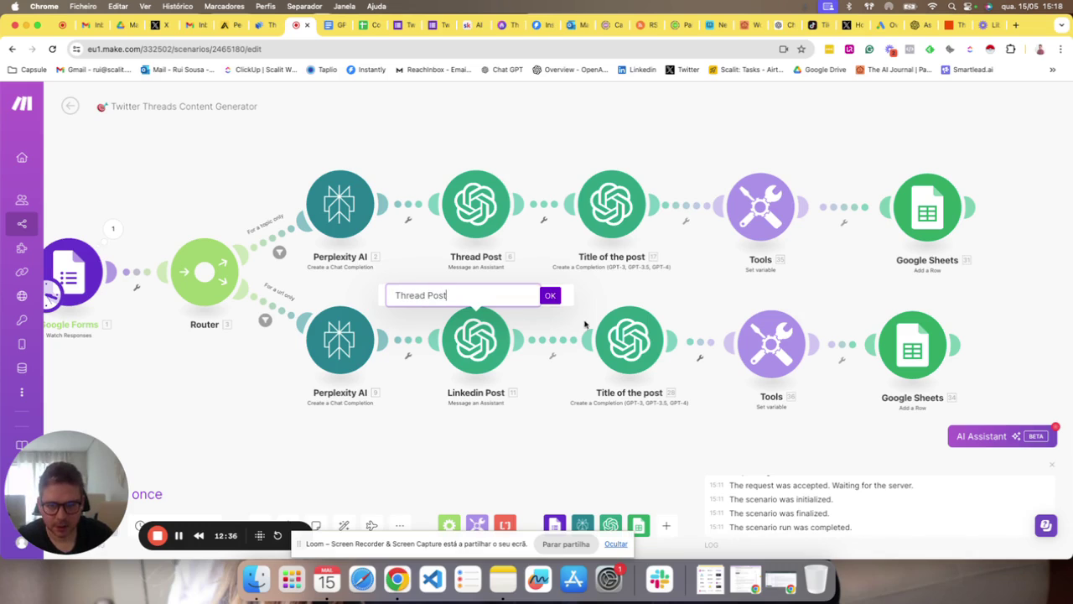
left_click(550, 295)
Open the topic branch's Title of the post module and set its model to gpt-4o (system)
left_click(617, 209)
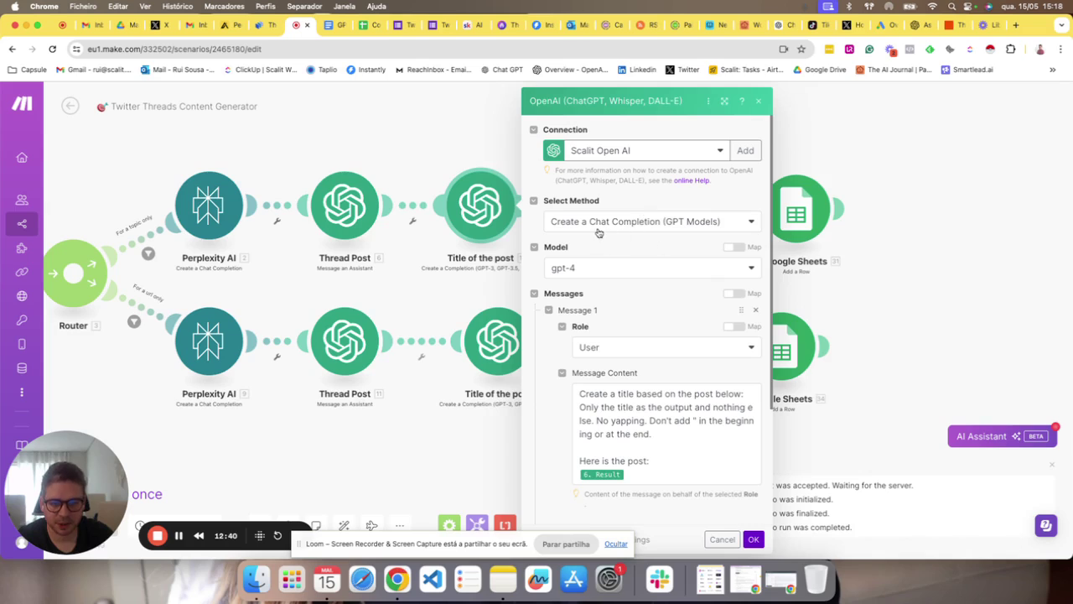
left_click(596, 274)
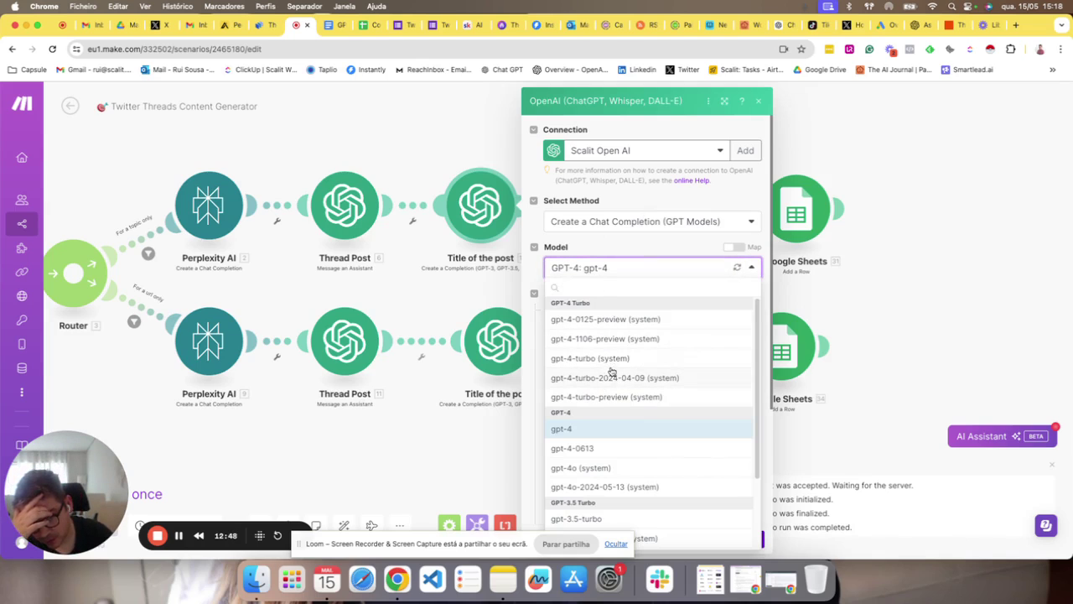
left_click(604, 470)
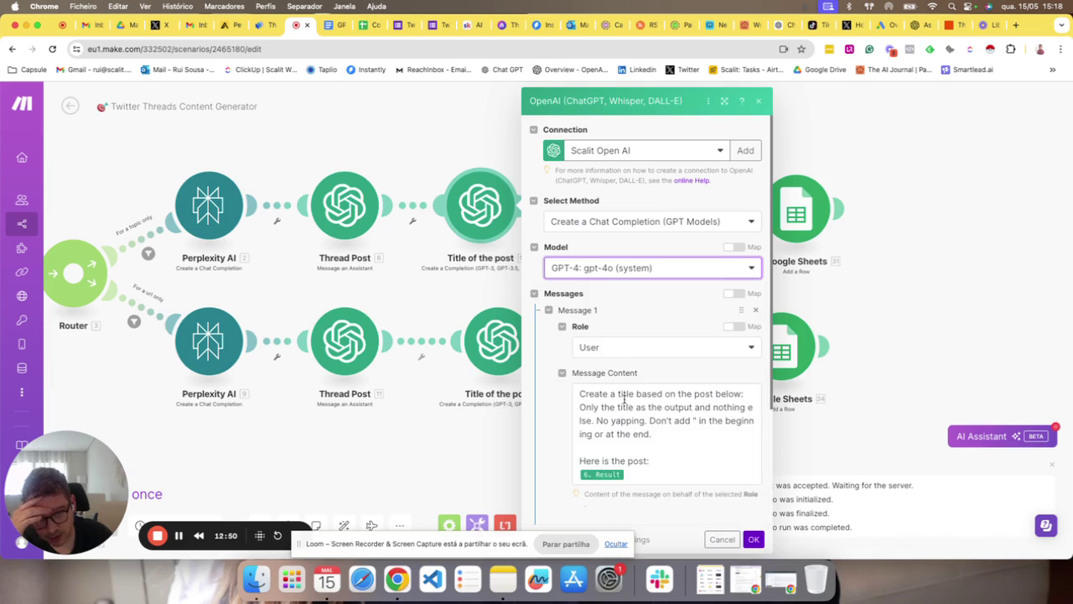
left_click(640, 269)
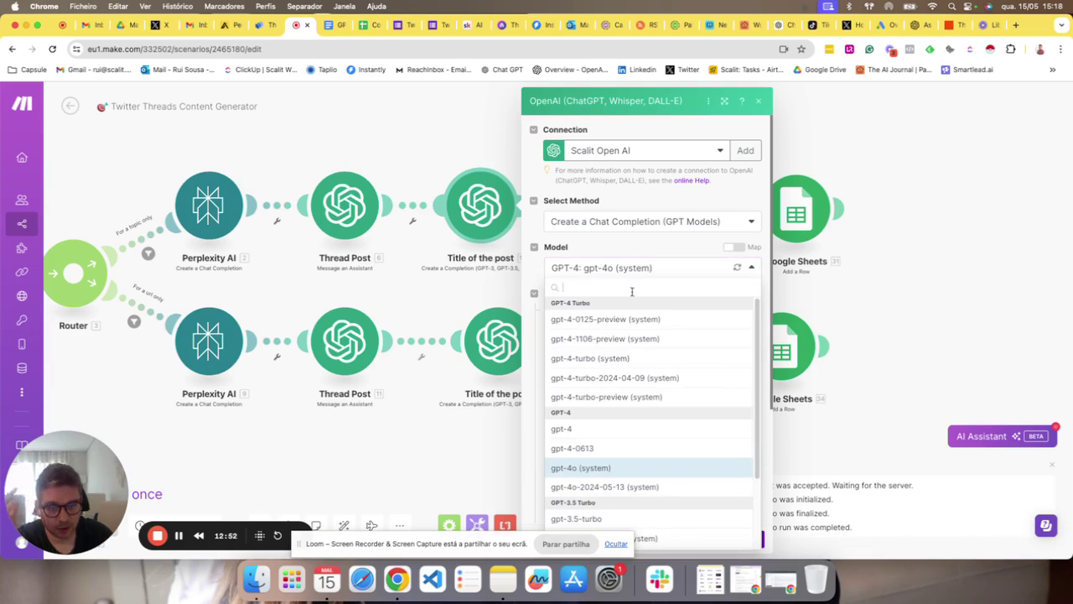
left_click(659, 251)
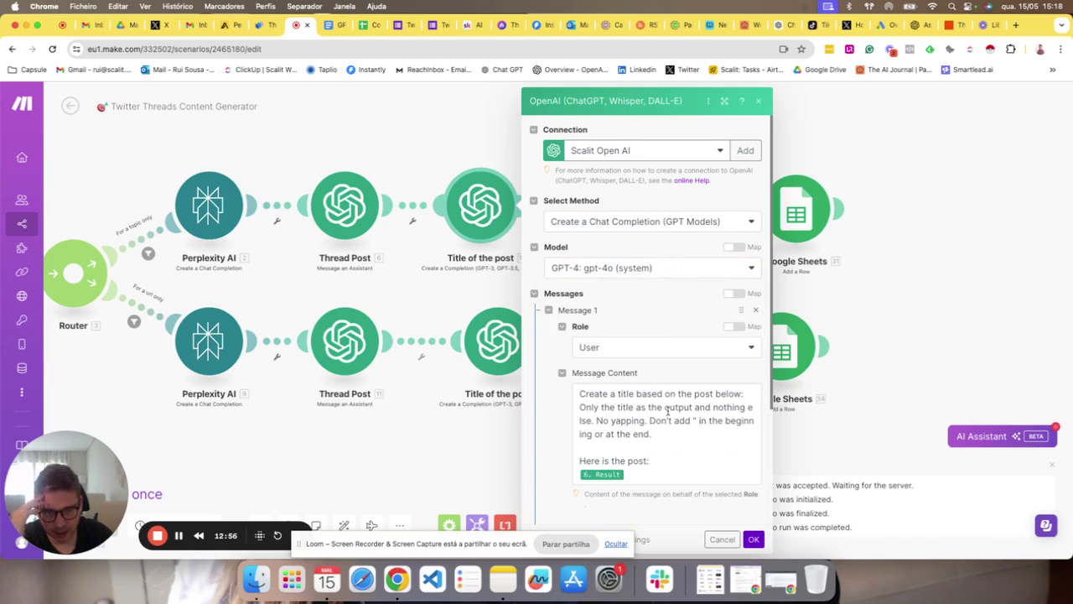
Review the title prompt, its mapped Thread Post Result and the Max Tokens setting, and save the module
scroll(668, 410, "down", 1)
scroll(587, 285, "down", 2)
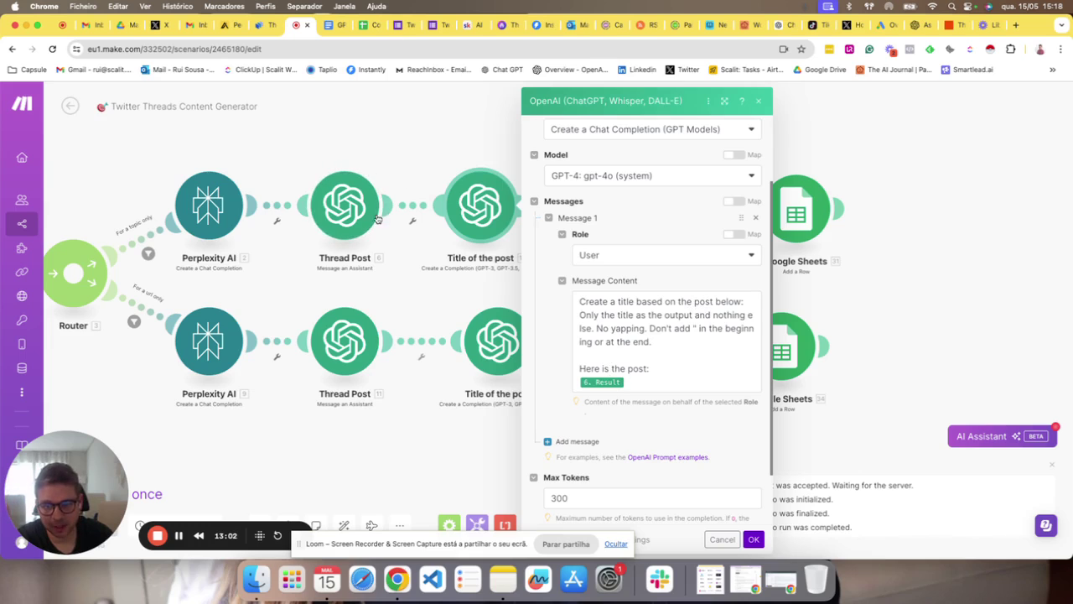
left_click(644, 379)
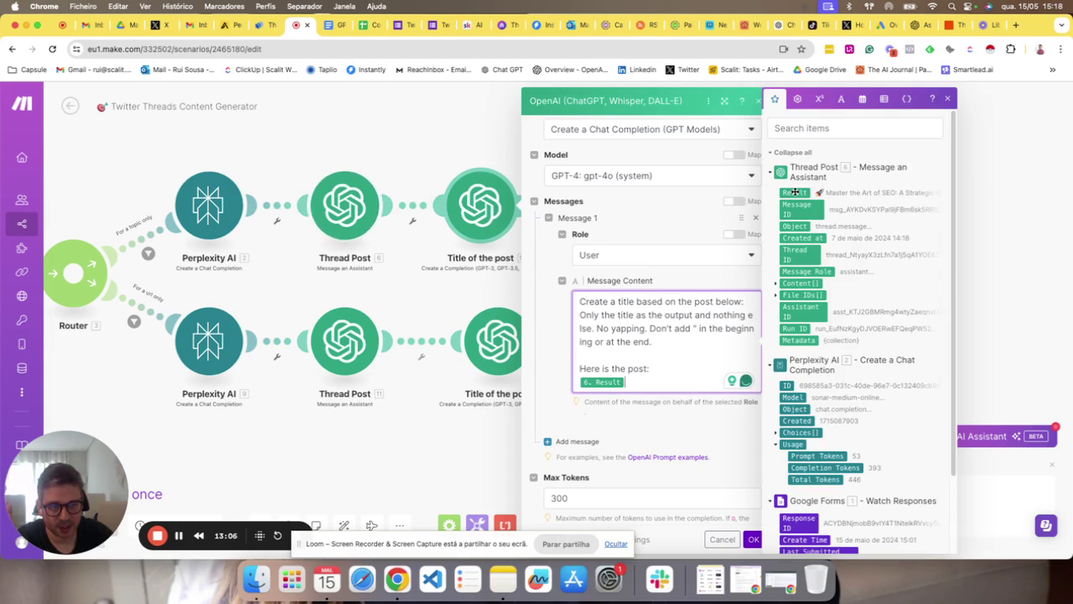
left_click(653, 431)
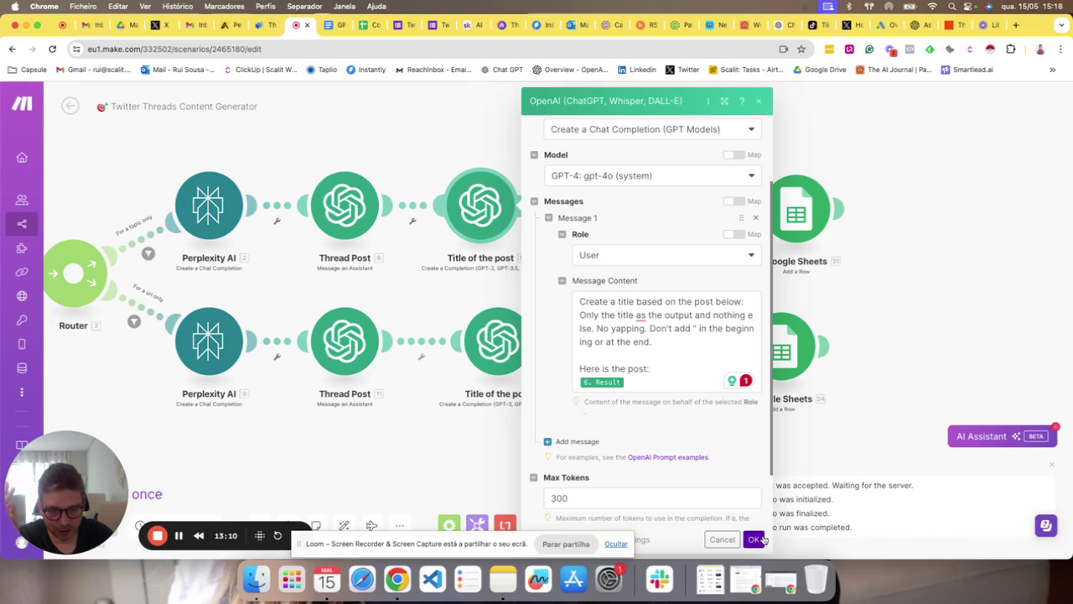
scroll(658, 465, "down", 2)
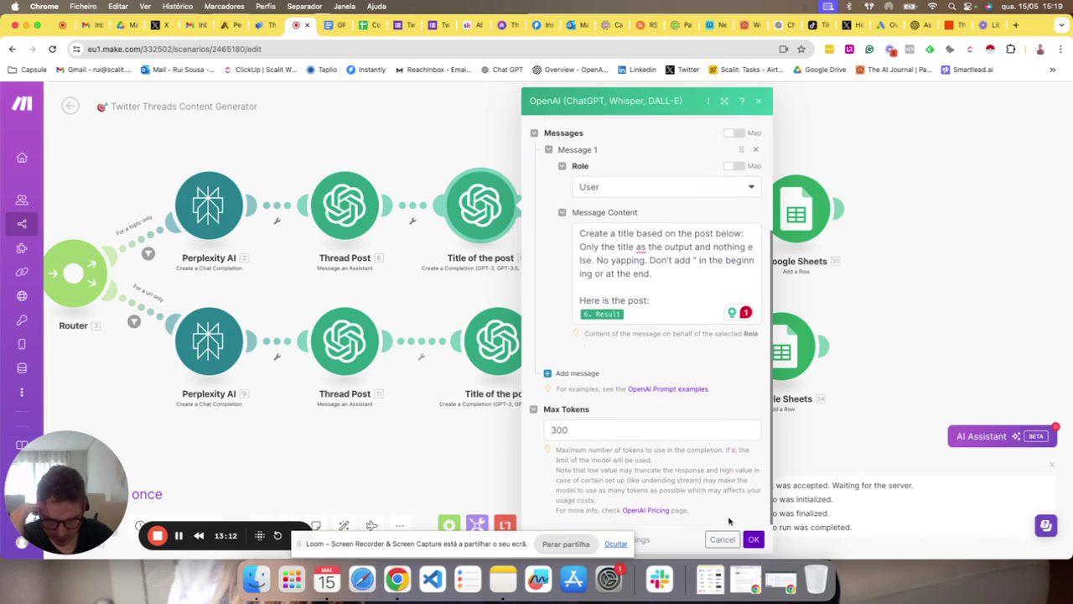
left_click(754, 539)
Look at the topic branch's Tools module options, check the Title column in the Content Spreadsheet and return to the Make scenario
left_click_drag(654, 146, 514, 169)
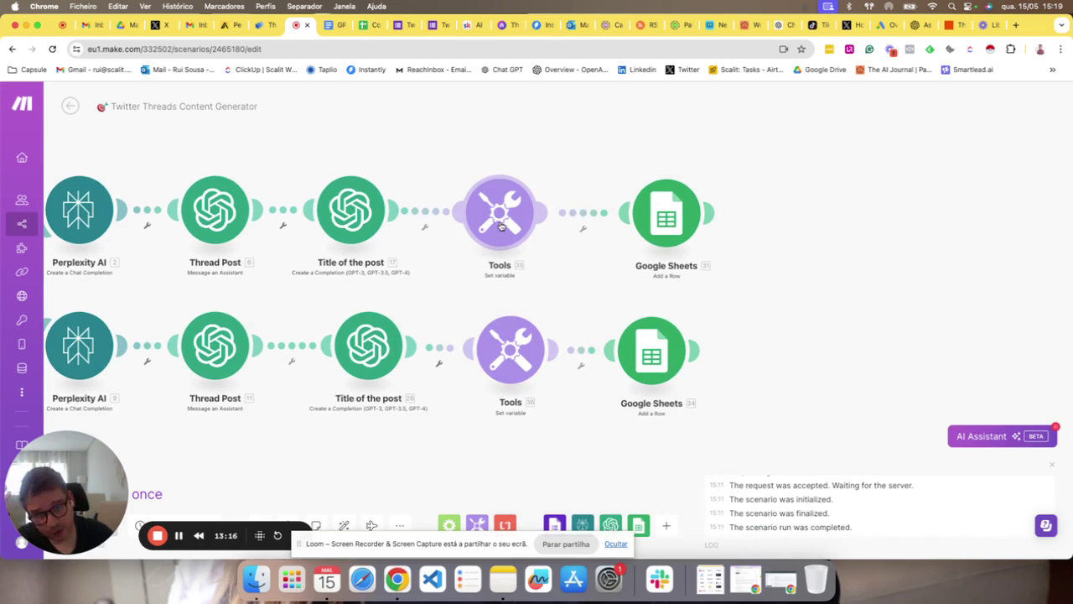
right_click(502, 225)
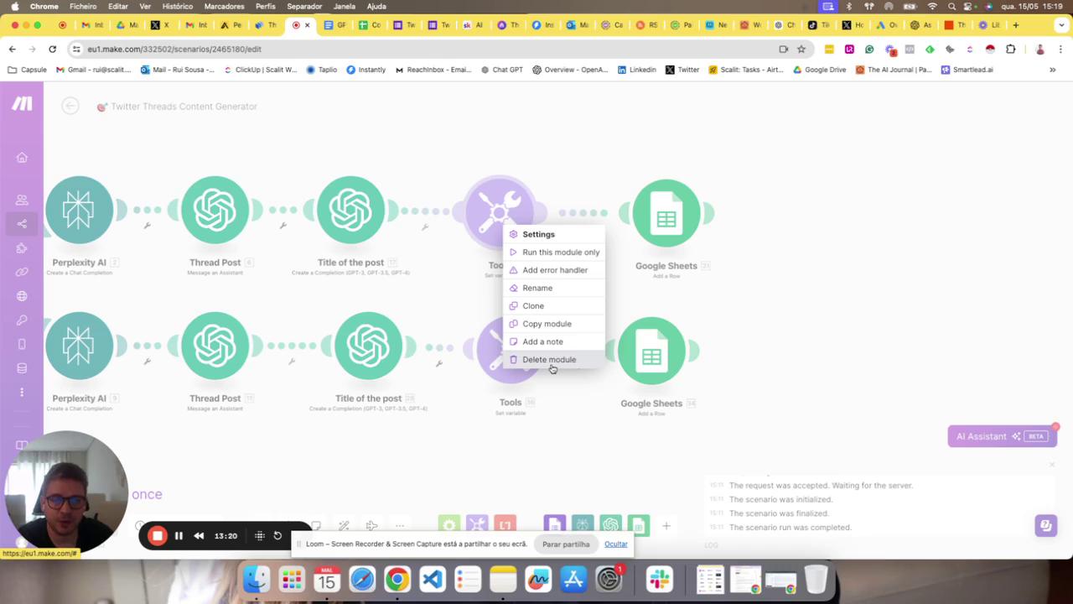
left_click(721, 227)
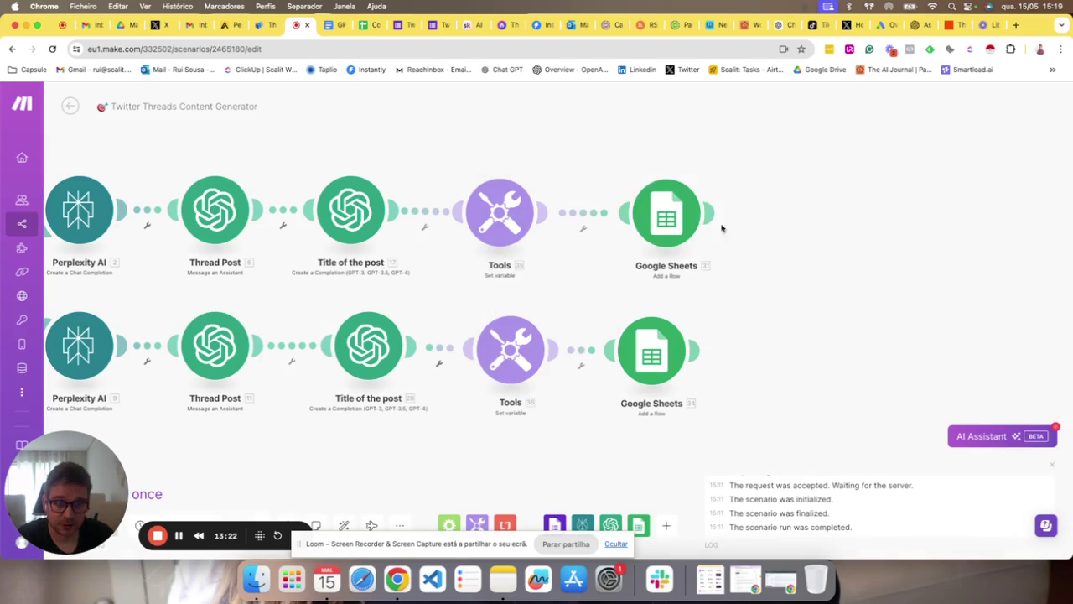
left_click(366, 25)
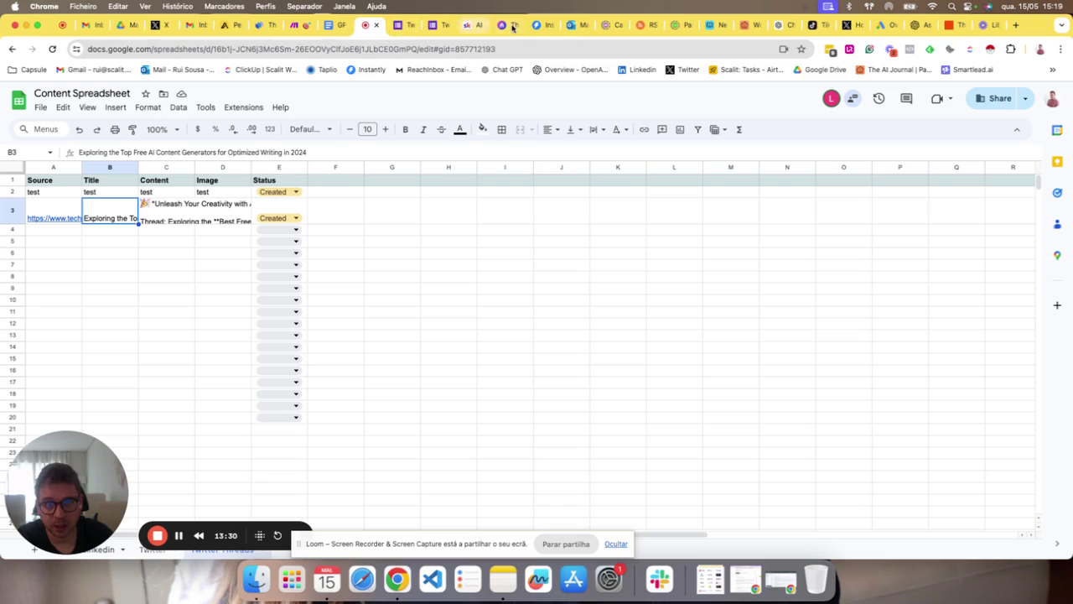
left_click(293, 28)
right_click(515, 226)
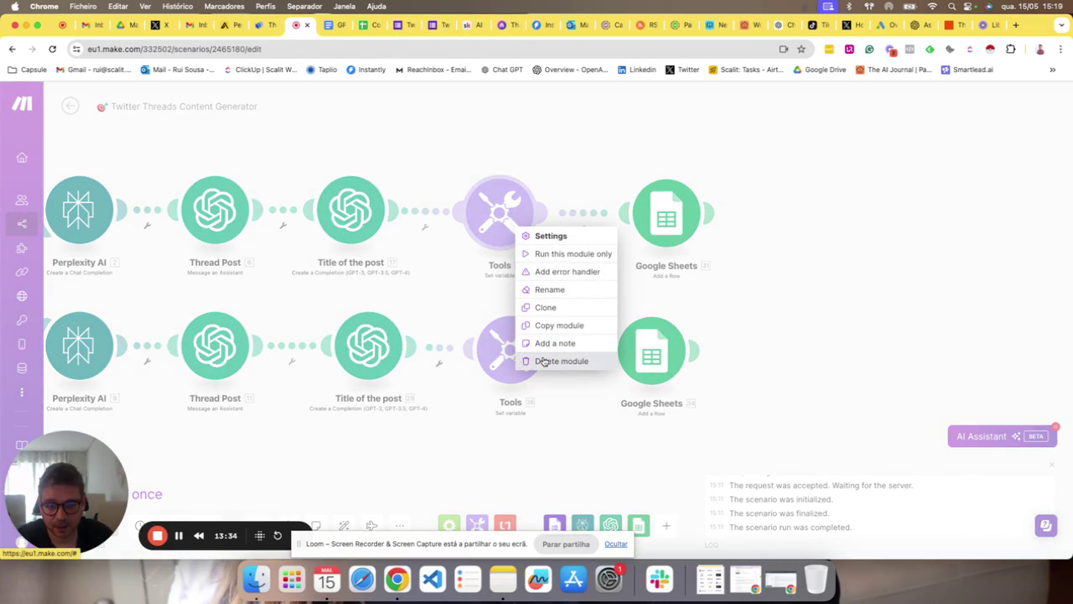
key("Escape")
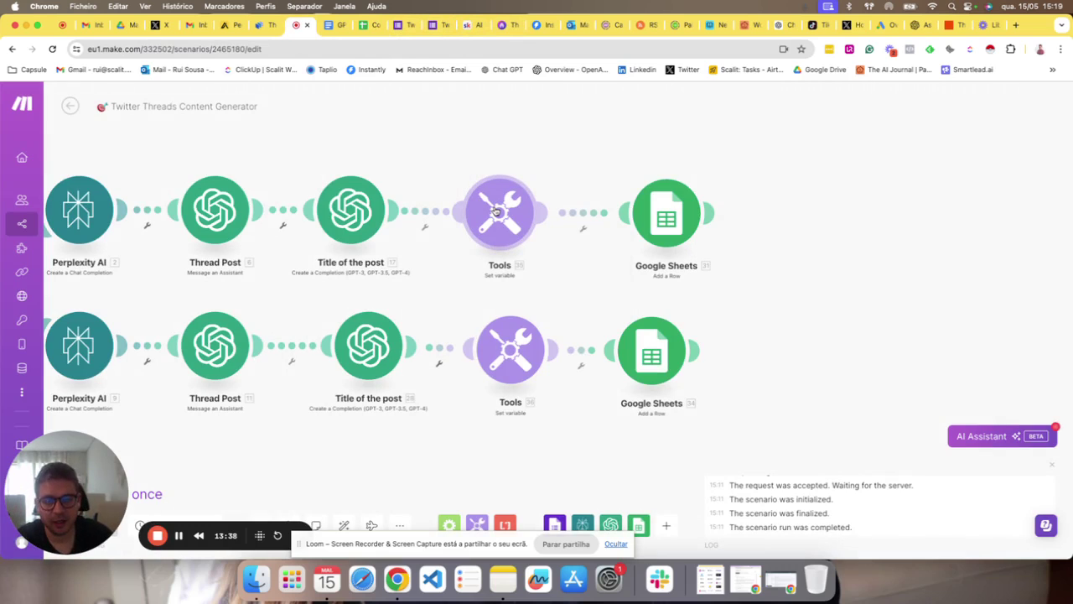
Open the topic branch's Tools module settings and locate the Set variable action among the available Tools modules
left_click(496, 212)
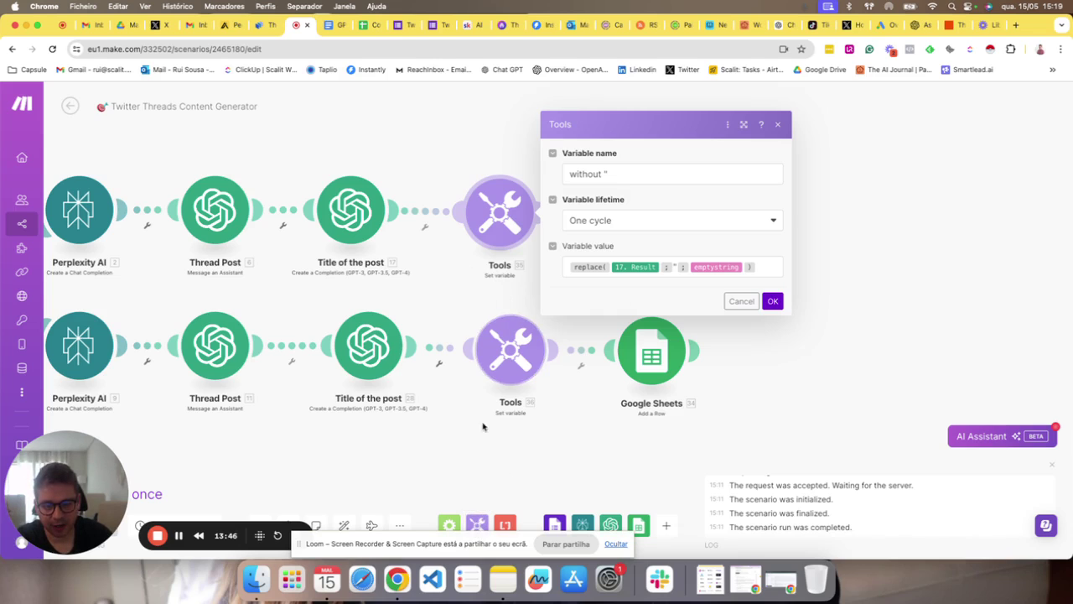
left_click(477, 525)
scroll(552, 353, "down", 5)
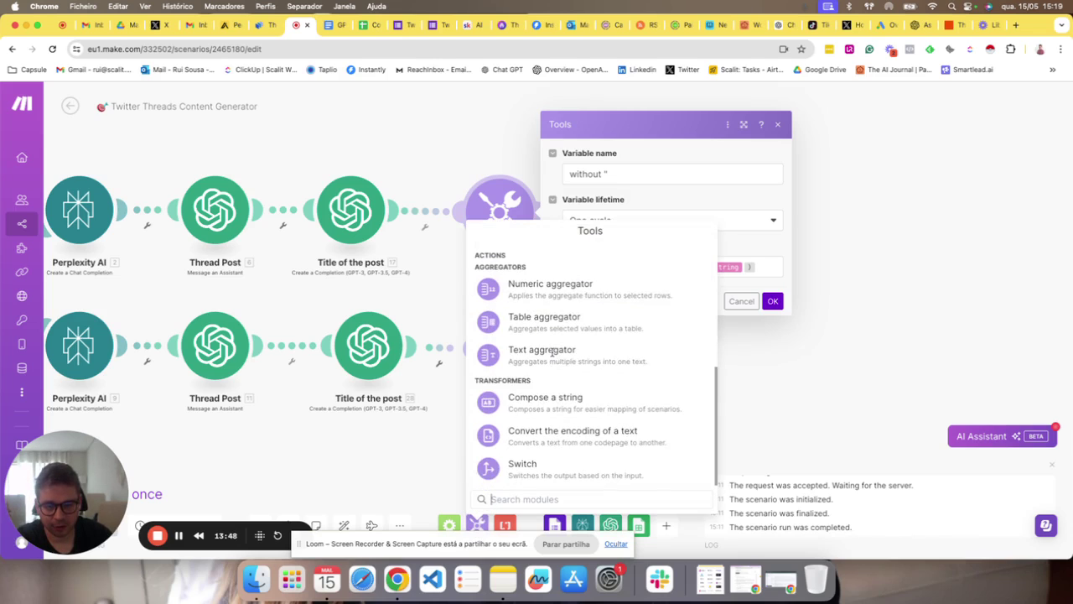
scroll(553, 353, "up", 3)
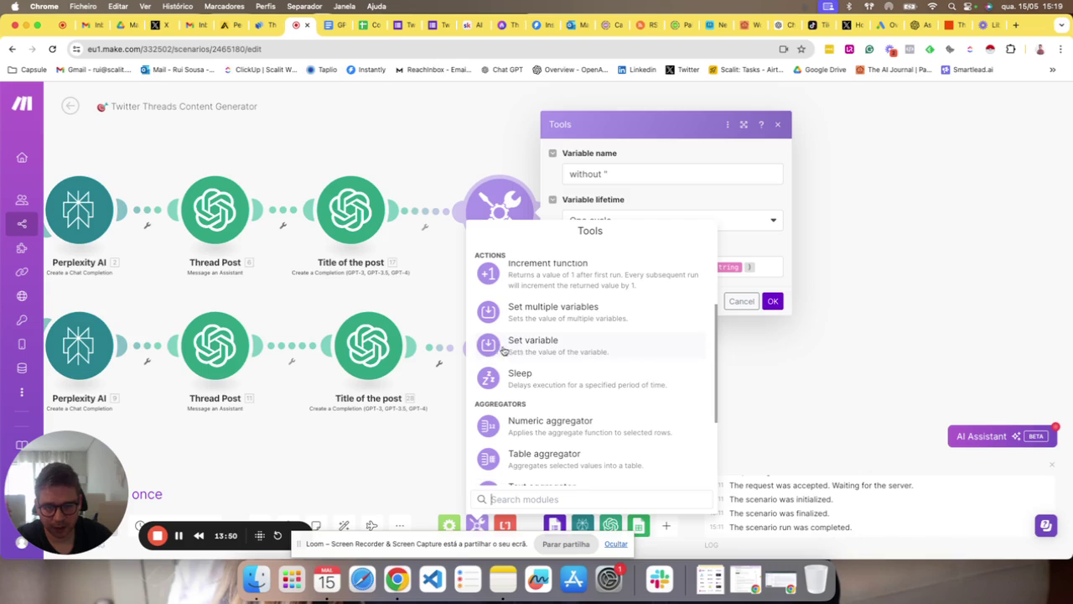
left_click(518, 349)
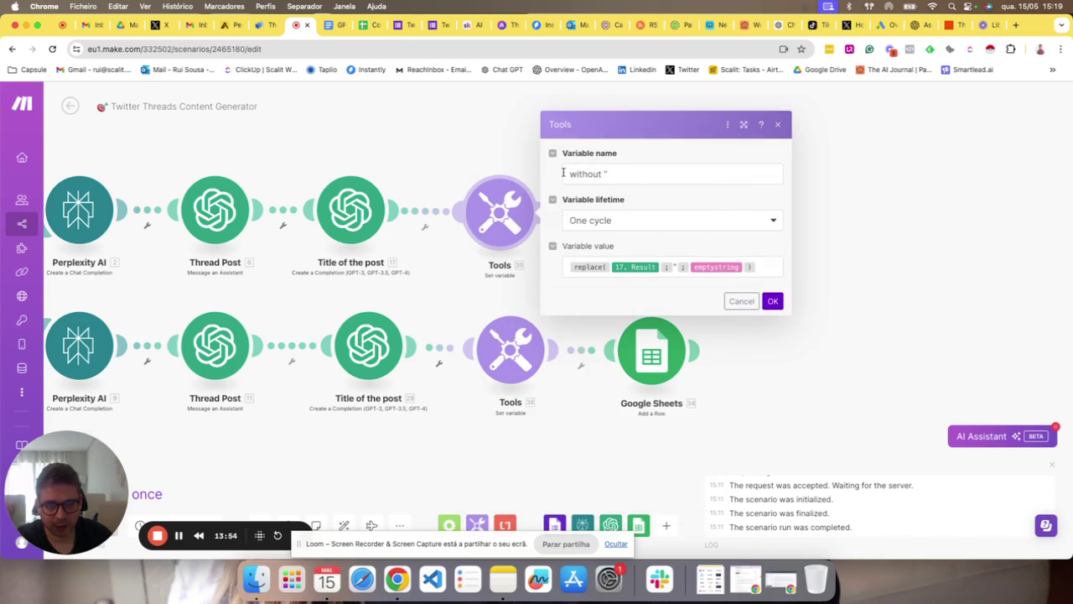
Review the variable's name, lifetime and quote-removing replace formula, and confirm the Tools module
double_click(564, 173)
left_click(613, 174)
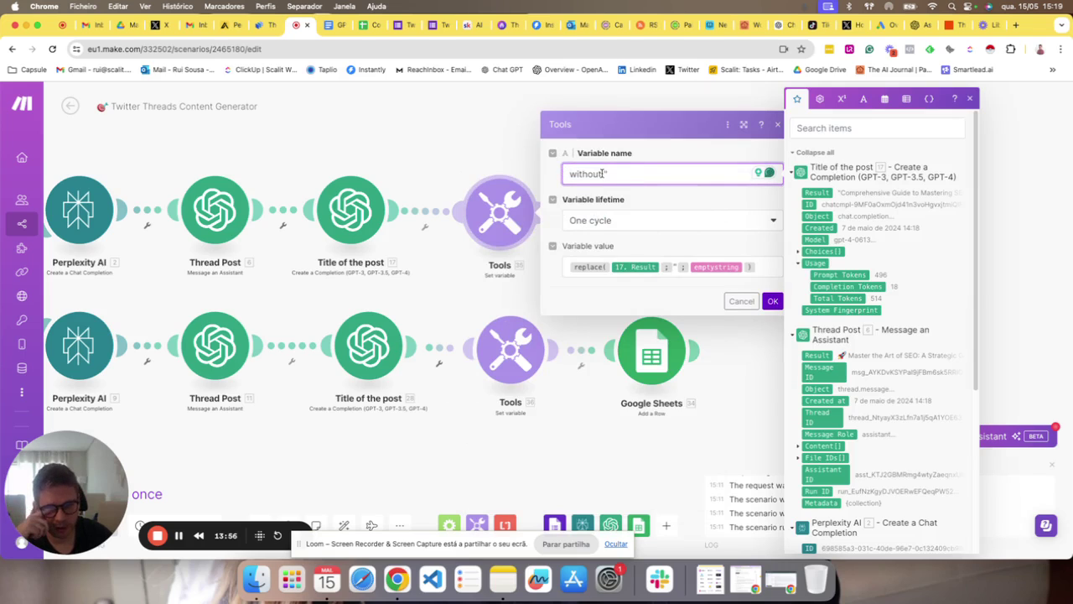
left_click(655, 207)
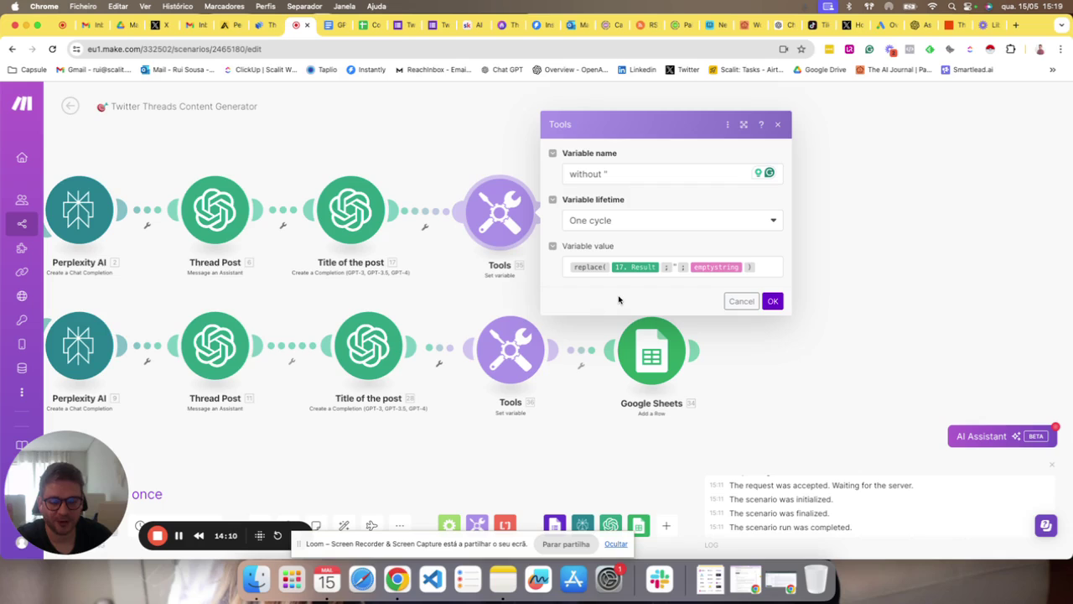
left_click(773, 302)
Open the topic branch's Google Sheets module and check its connection, drive, spreadsheet and sheet name
left_click(667, 214)
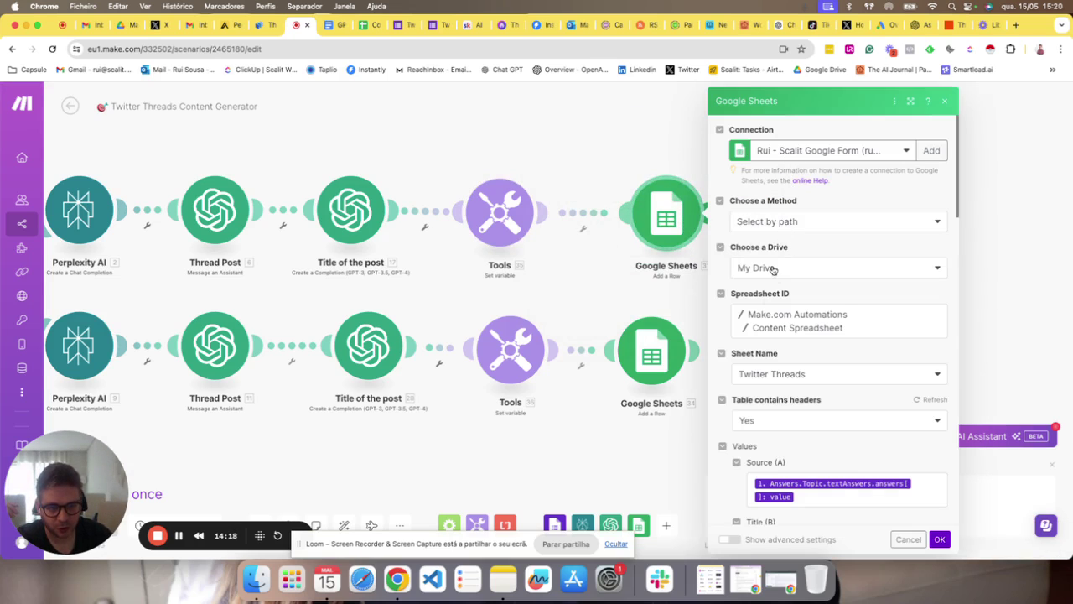
left_click(767, 377)
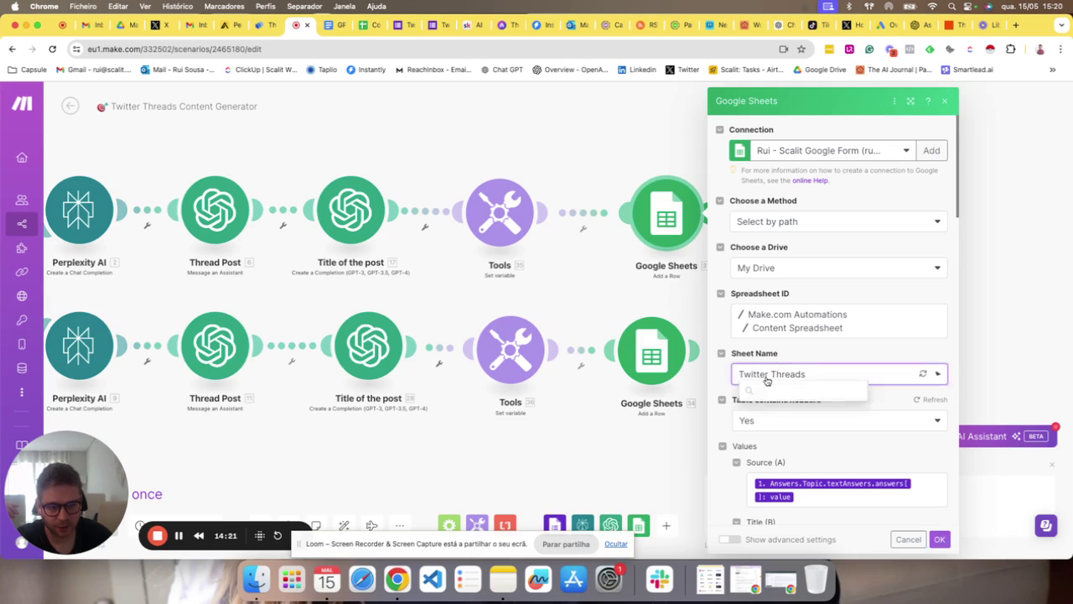
left_click(817, 353)
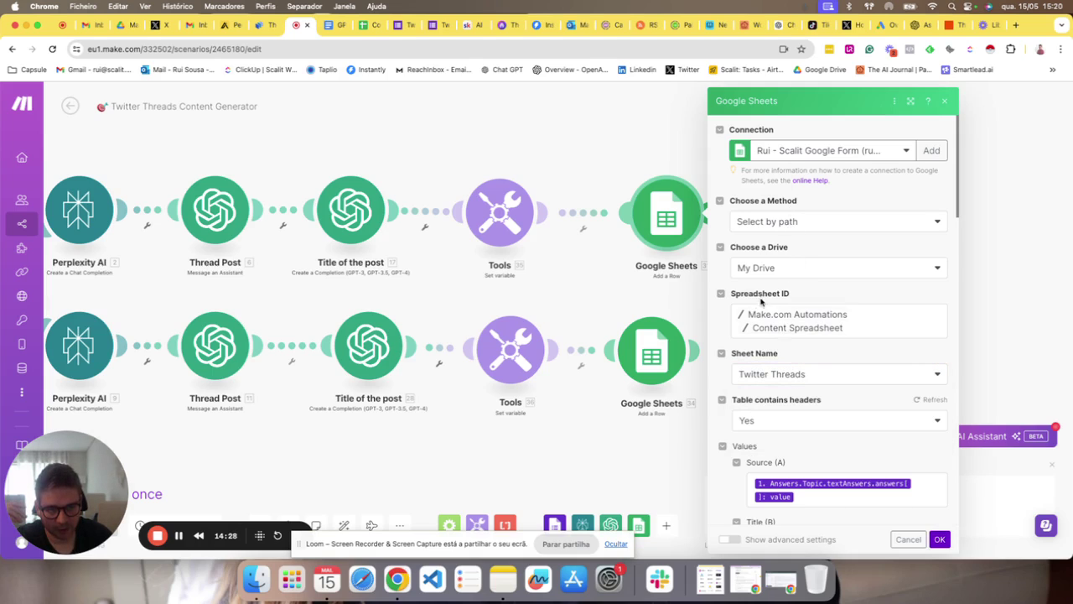
Examine the Google Sheets column mappings for Source, Title, Content, Image and Status, checking the mapped items and highlighting the status text
scroll(770, 370, "down", 5)
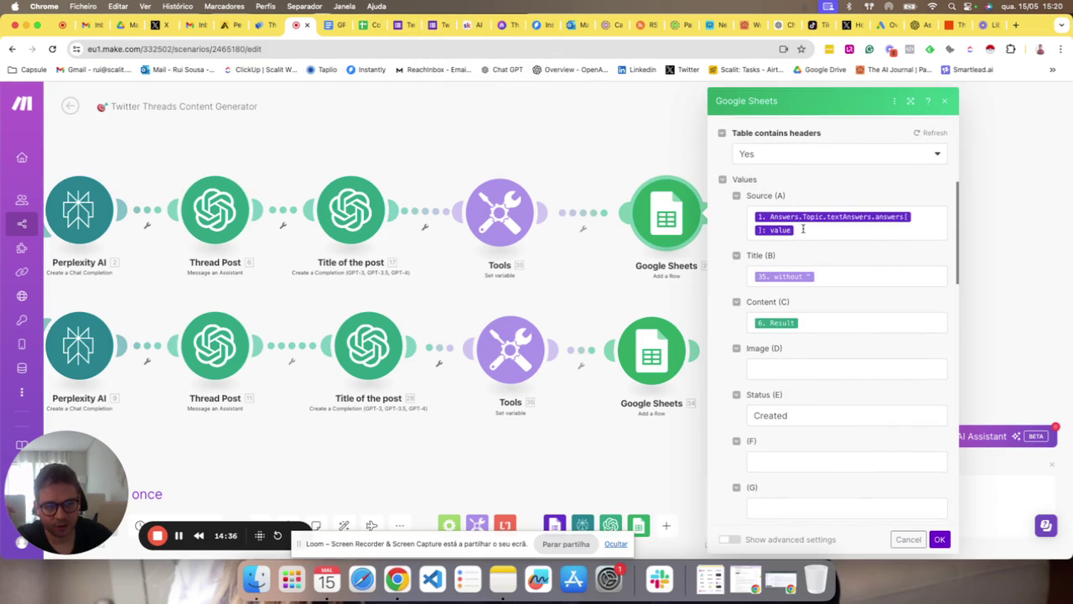
left_click(780, 232)
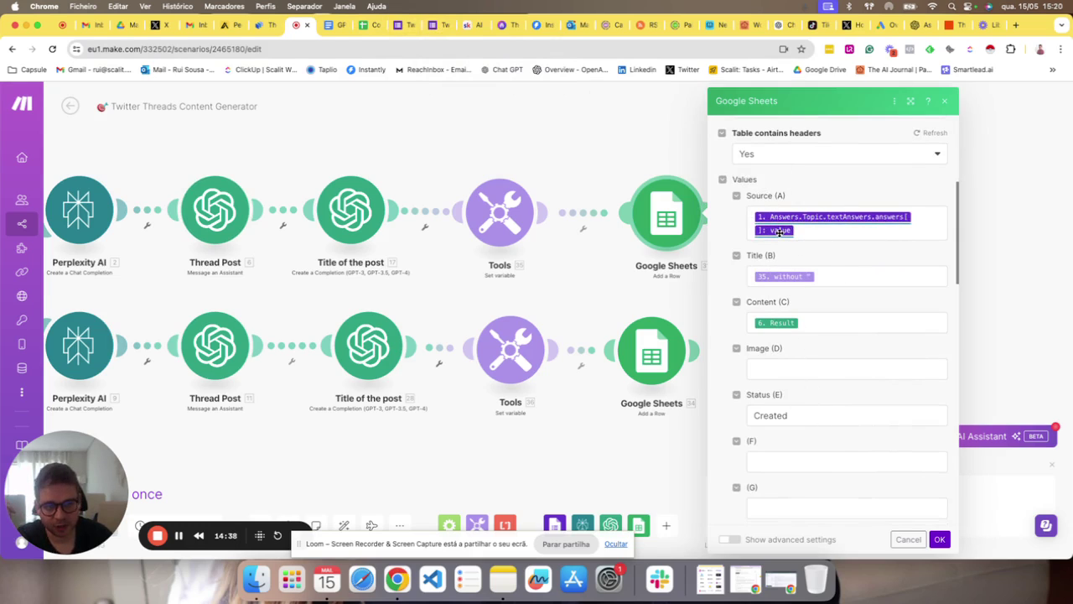
left_click(865, 280)
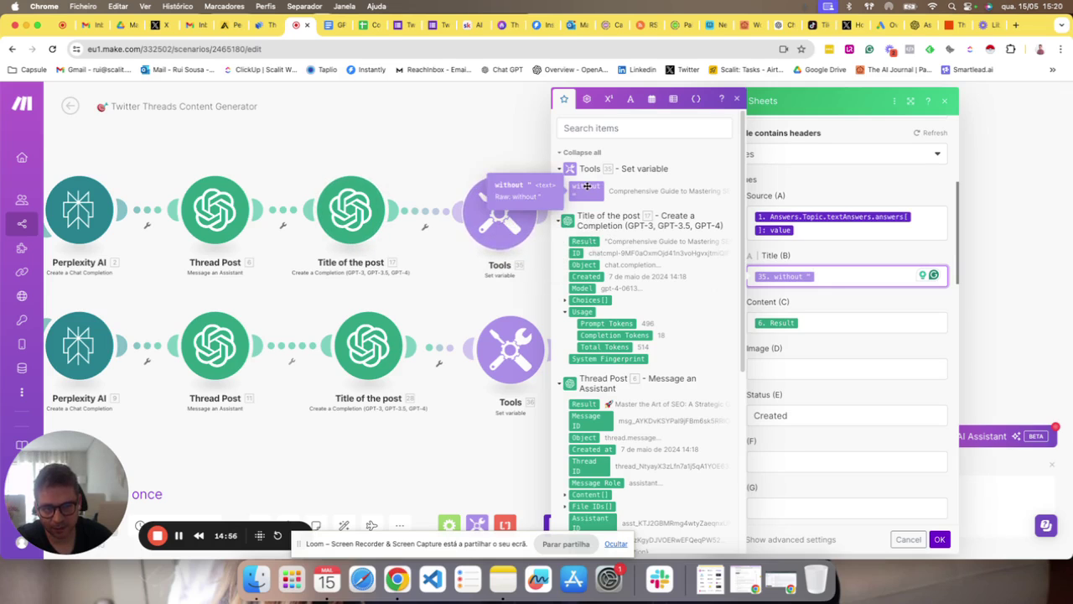
left_click(864, 256)
scroll(825, 305, "down", 1)
left_click(824, 307)
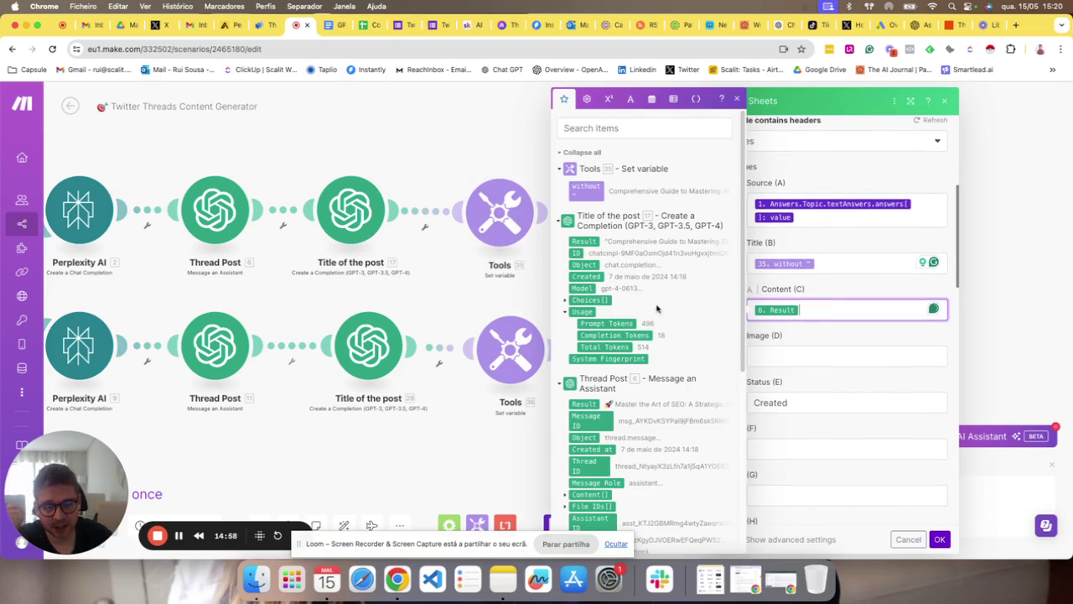
left_click(843, 298)
scroll(835, 323, "down", 2)
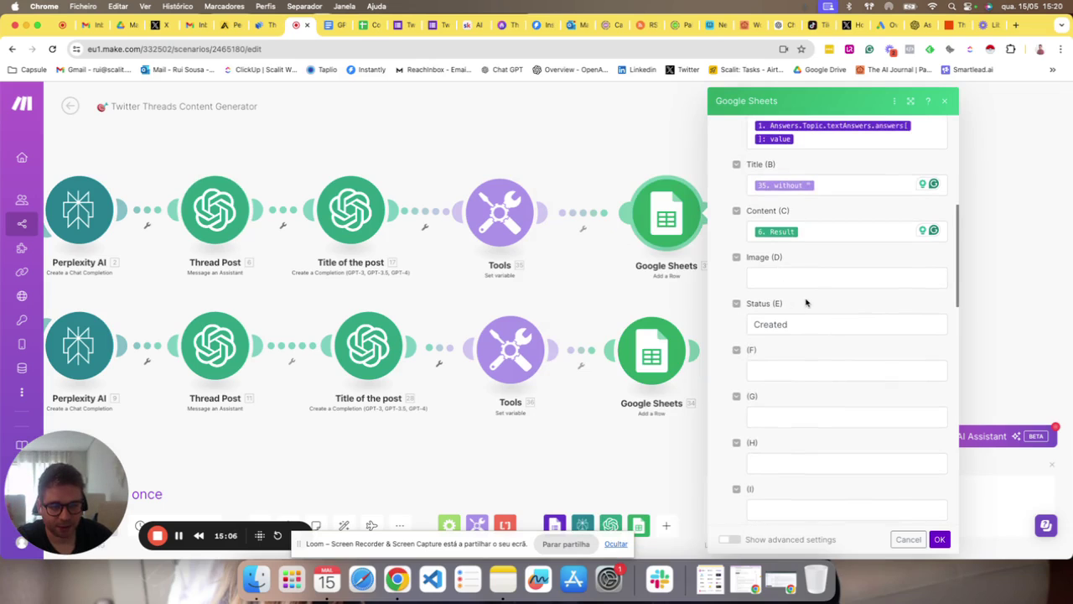
double_click(770, 325)
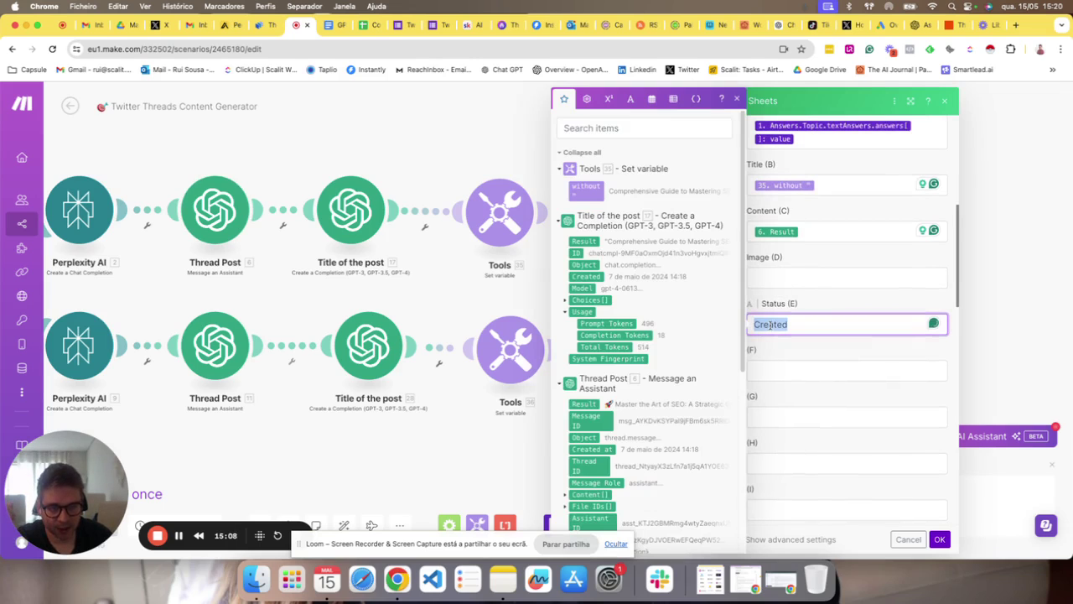
Review the remaining column fields of the topic branch's Google Sheets module and confirm its settings
left_click(826, 318)
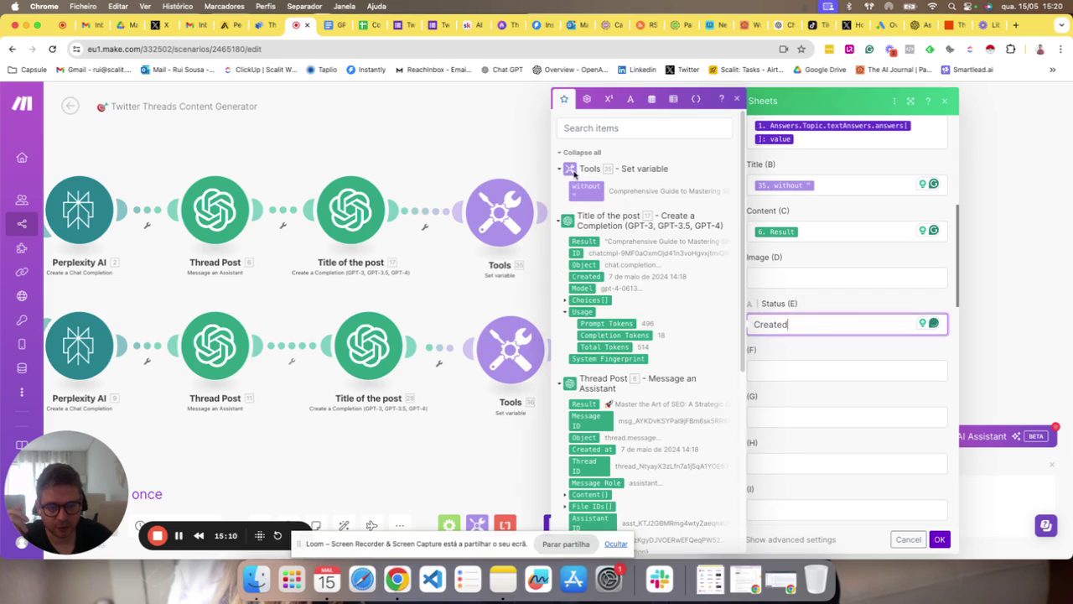
left_click(831, 301)
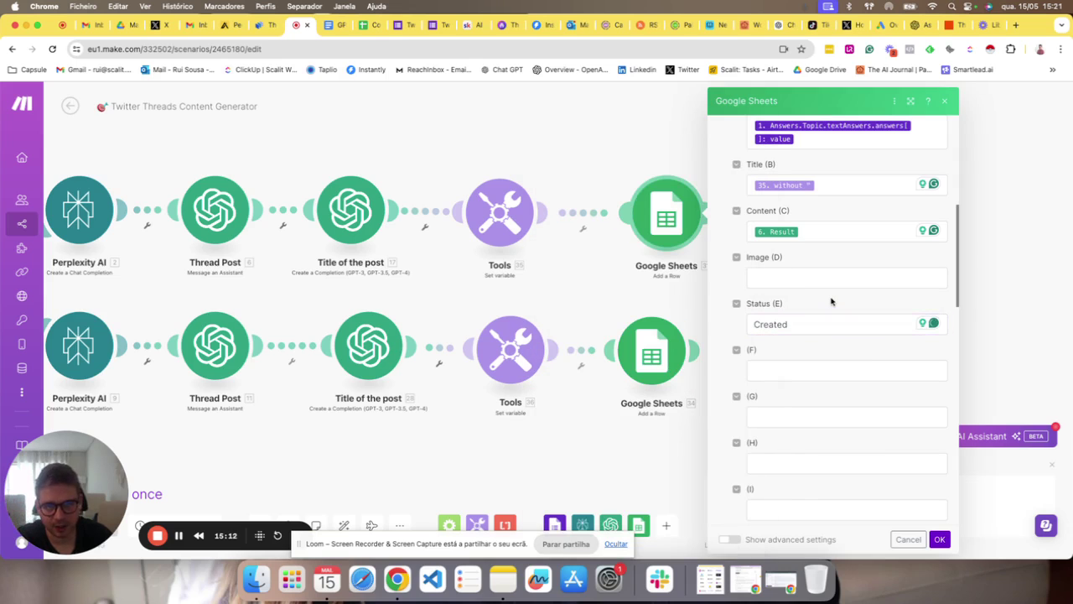
scroll(838, 377, "down", 2)
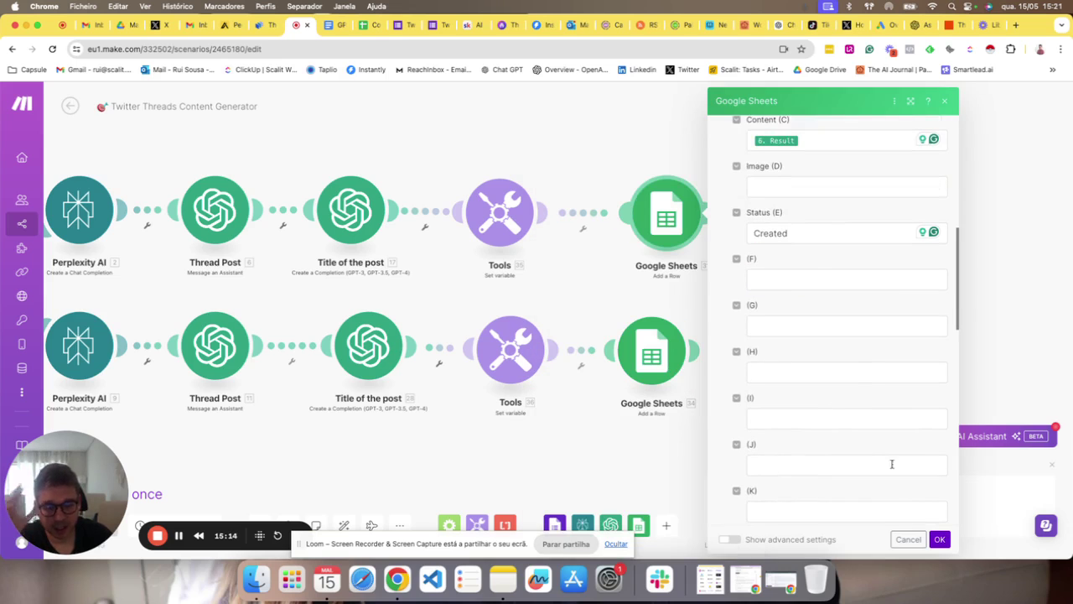
left_click(939, 539)
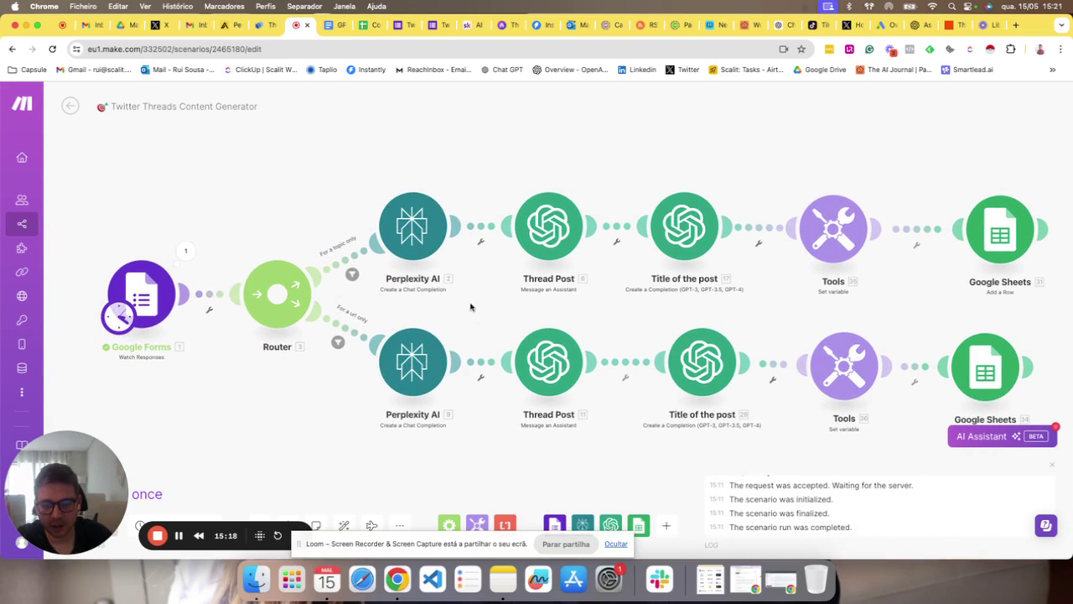
Examine the URL branch's Thread Post settings, including the message, assistant and tools, and close the module
left_click(554, 380)
scroll(668, 363, "down", 4)
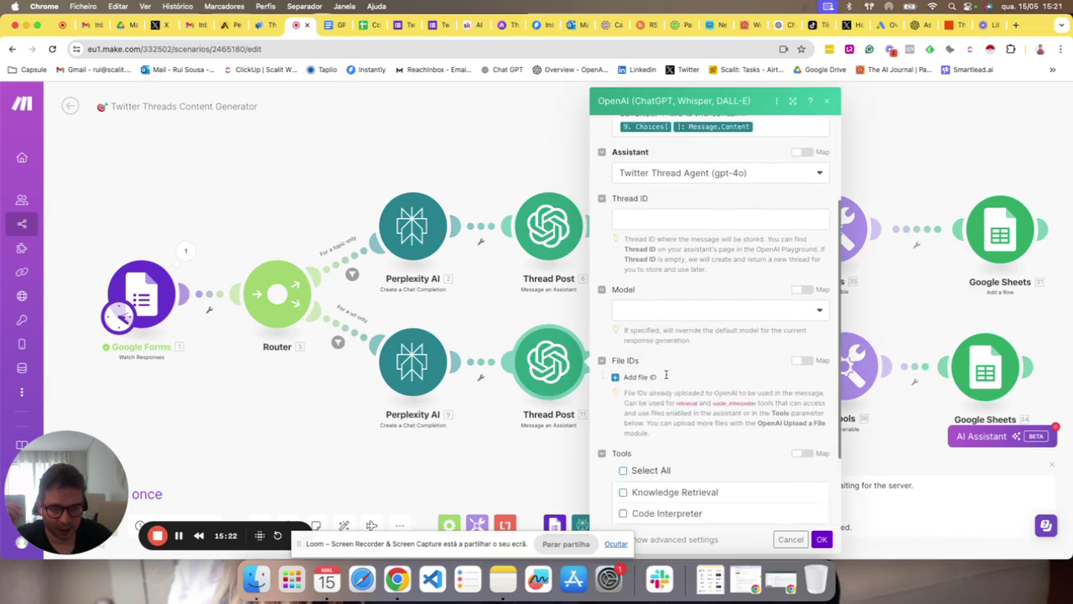
scroll(659, 392, "up", 4)
left_click(510, 462)
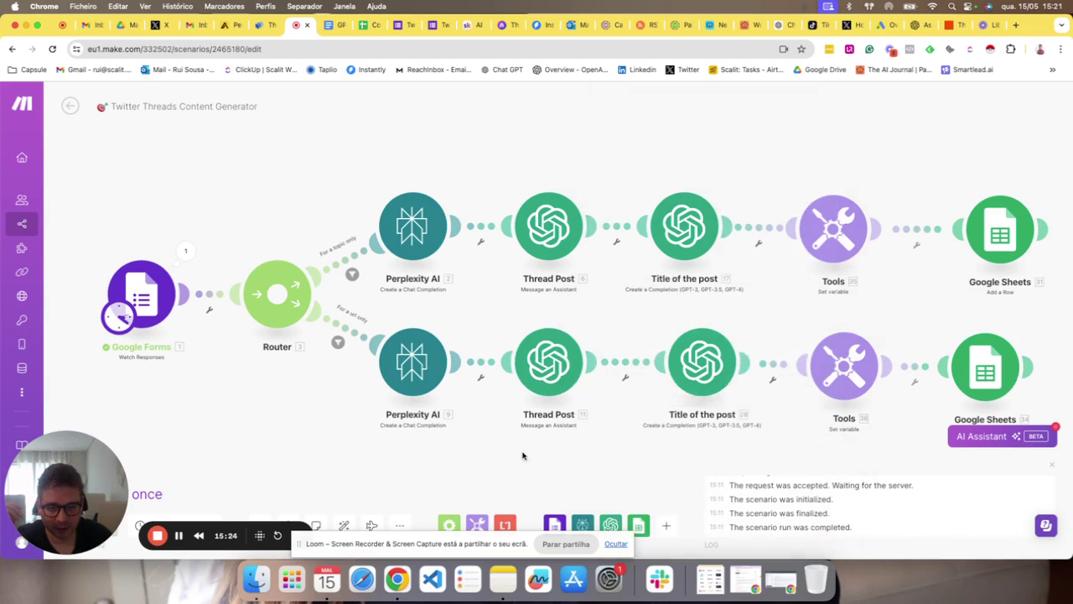
Set the model of the URL branch's Title of the post module to gpt-4o (system) and confirm it
left_click(700, 366)
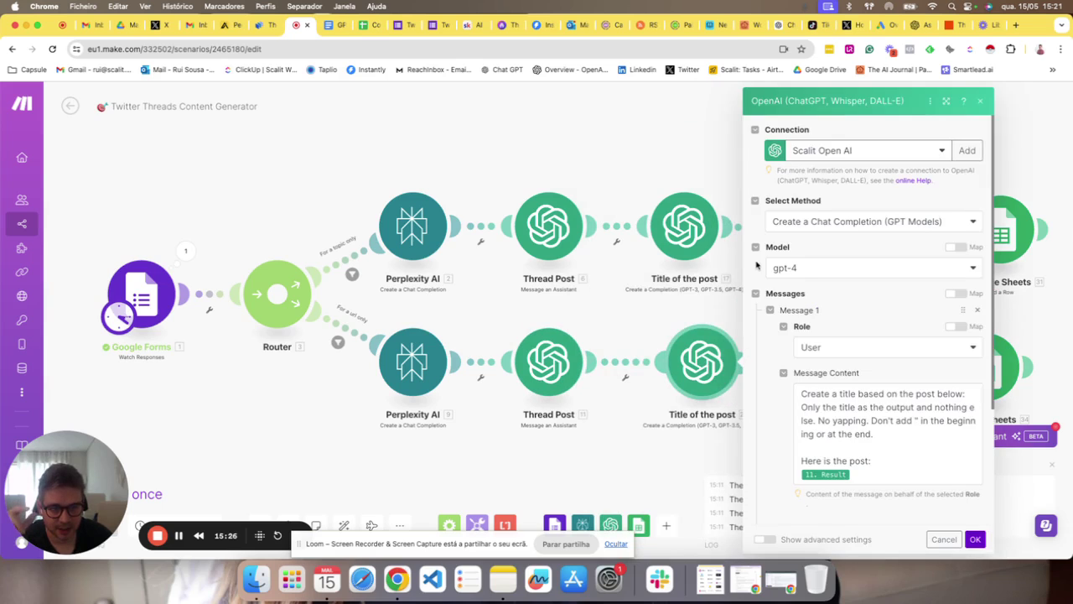
left_click(825, 267)
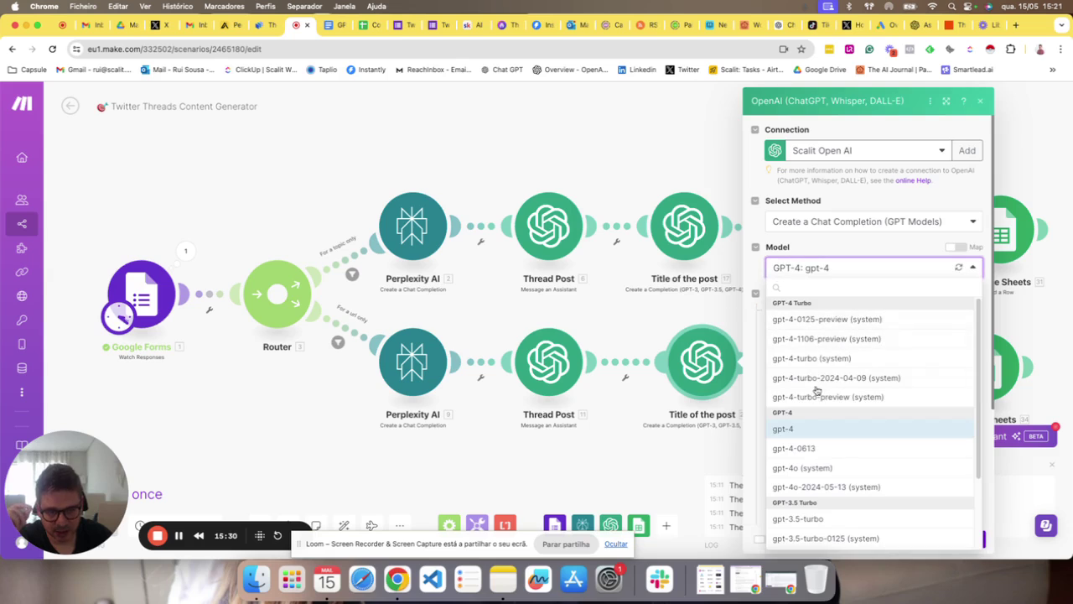
left_click(801, 468)
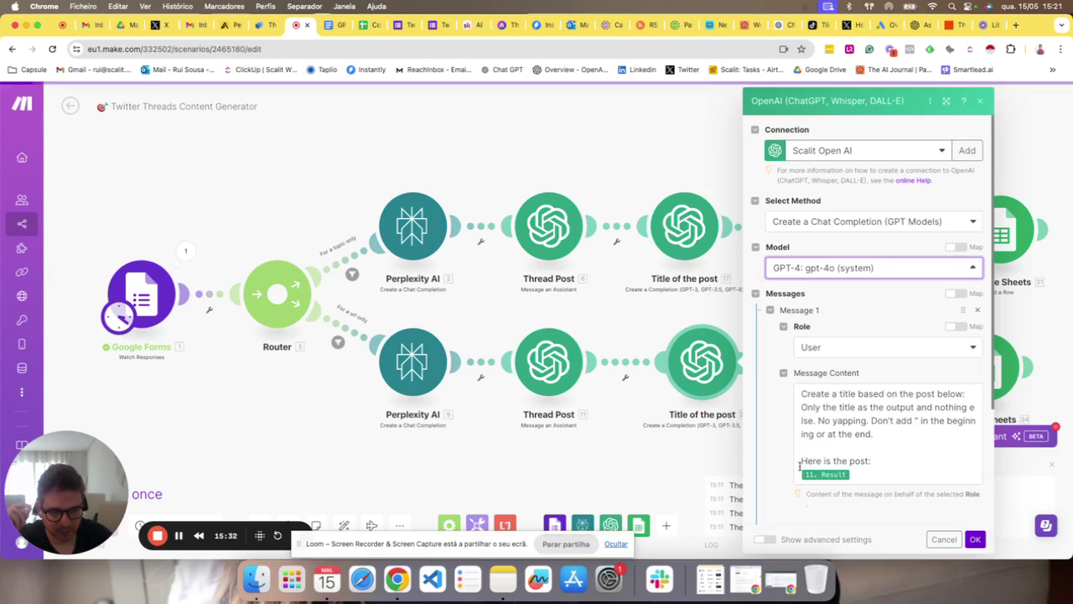
left_click(968, 538)
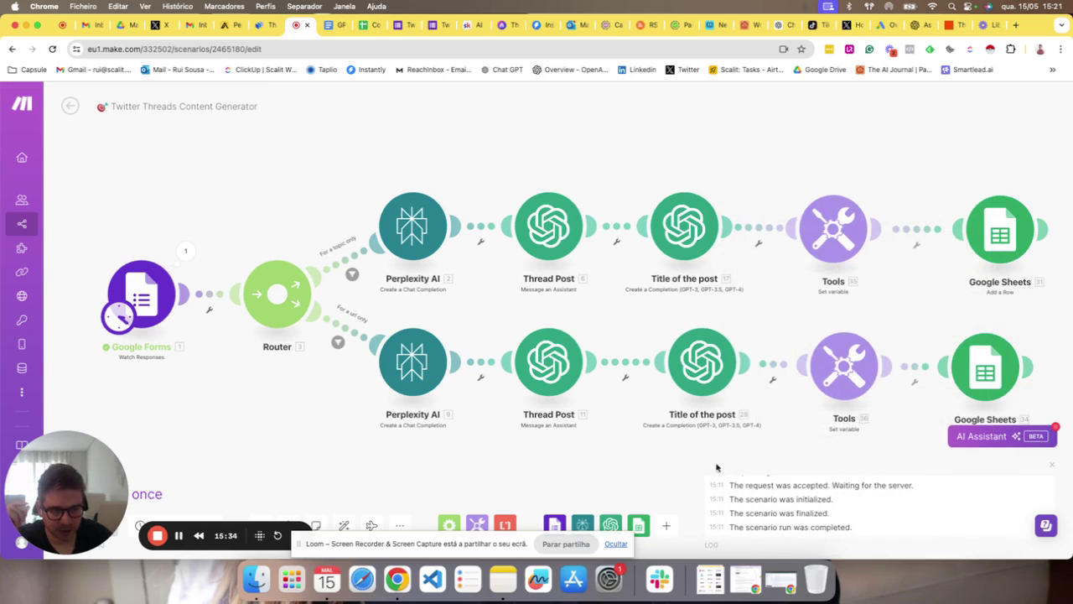
Save the Twitter Threads Content Generator scenario
left_click_drag(695, 454, 473, 451)
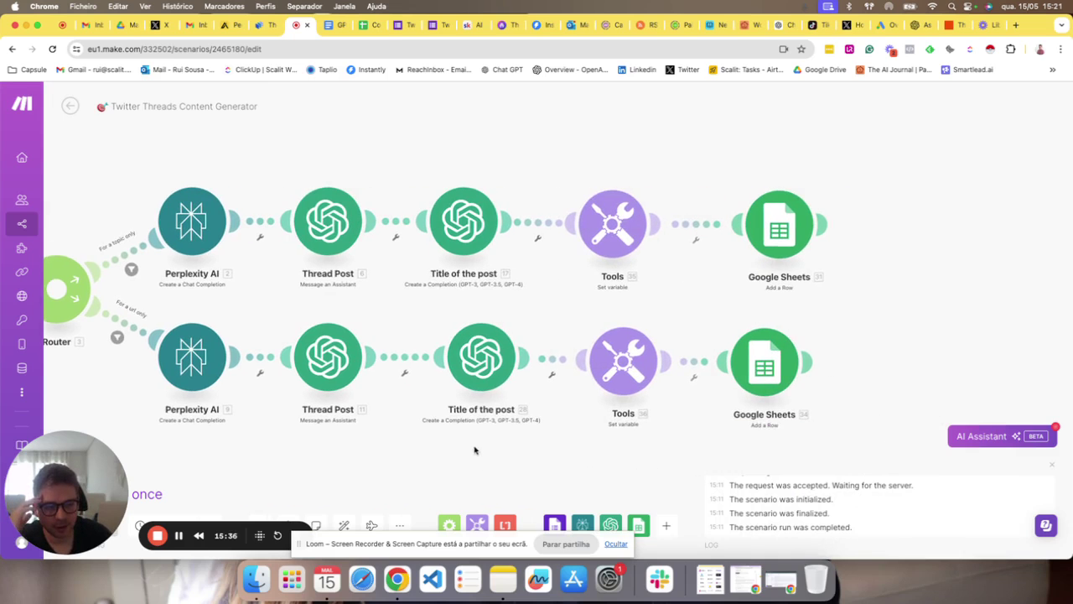
left_click_drag(392, 435, 485, 434)
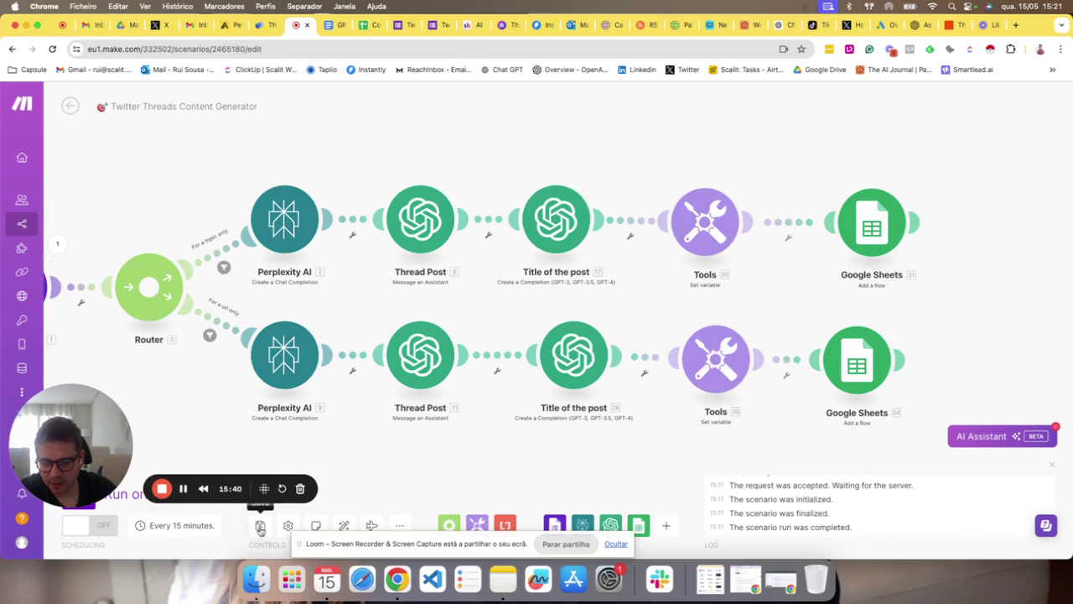
left_click(260, 525)
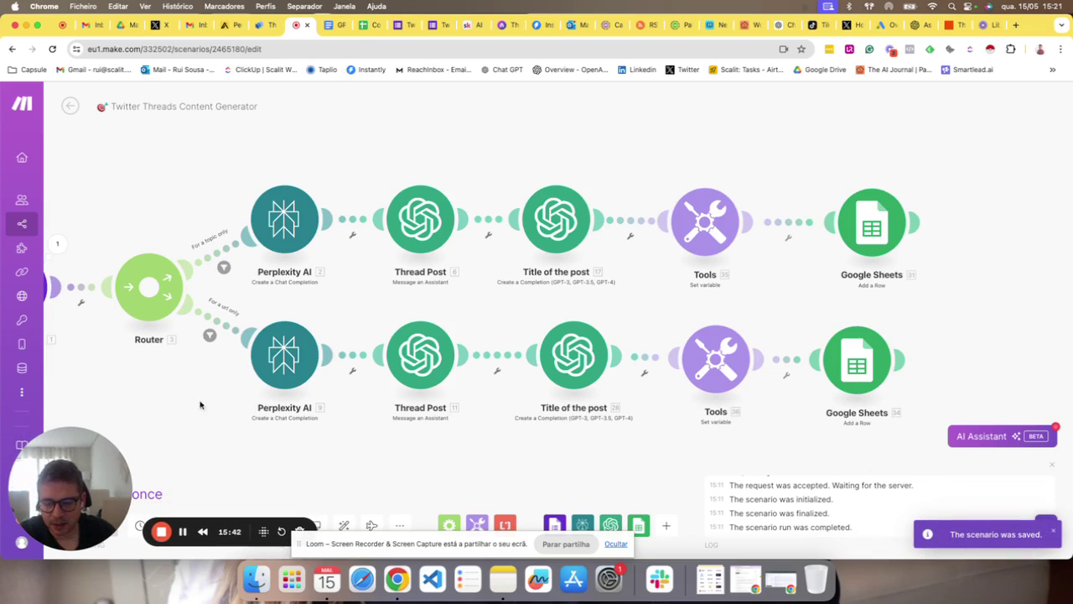
left_click_drag(226, 440, 327, 456)
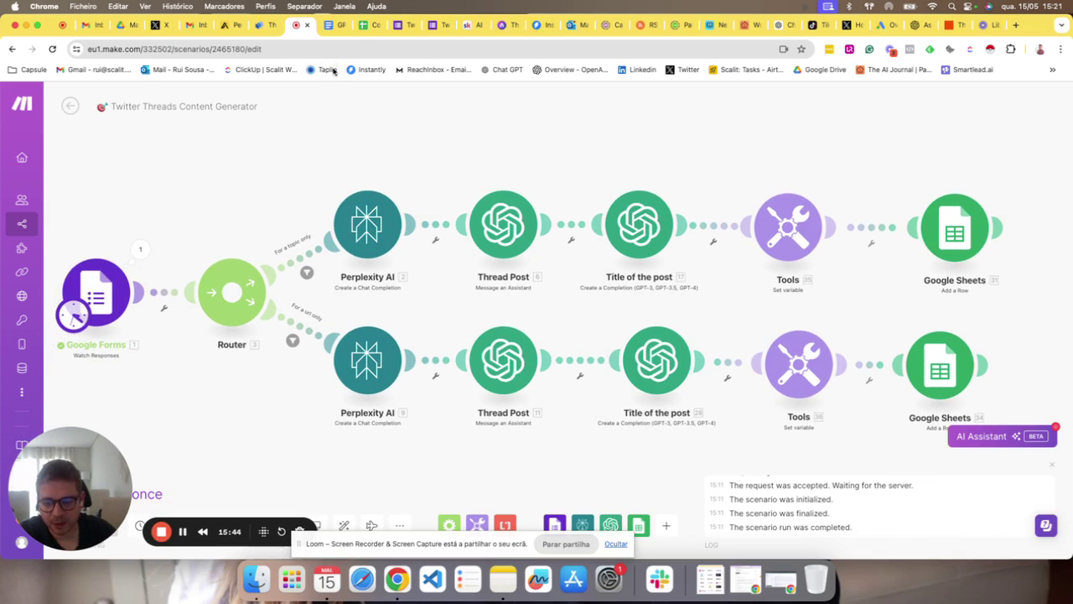
Switch to the Content Spreadsheet in Google Sheets and examine row 2's Source, Title, Content and Image cells
left_click(398, 25)
left_click(365, 25)
left_click(42, 193)
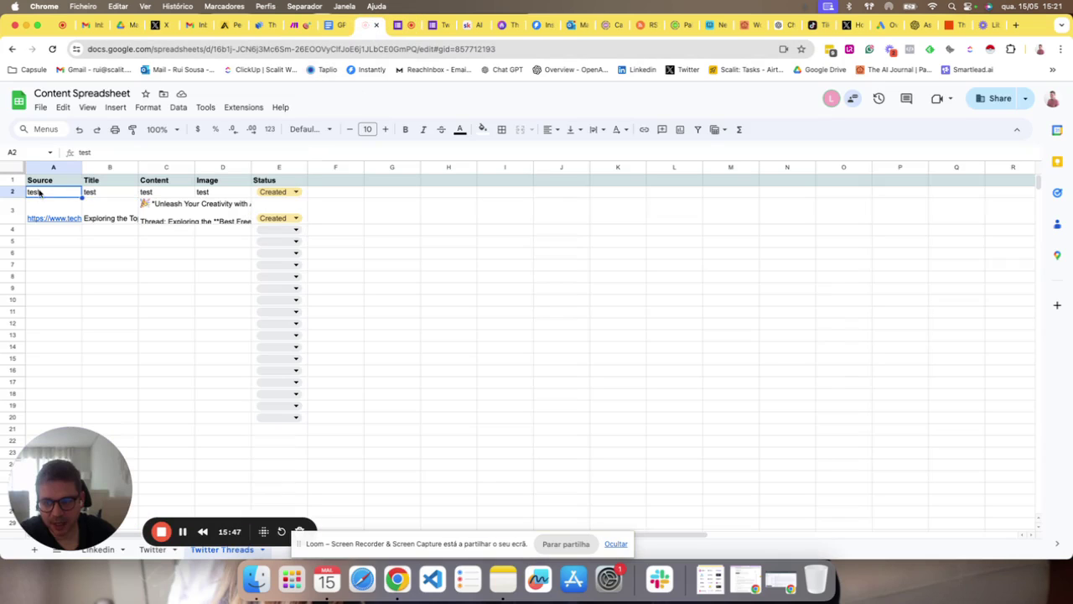
left_click(103, 194)
left_click(185, 193)
left_click(241, 193)
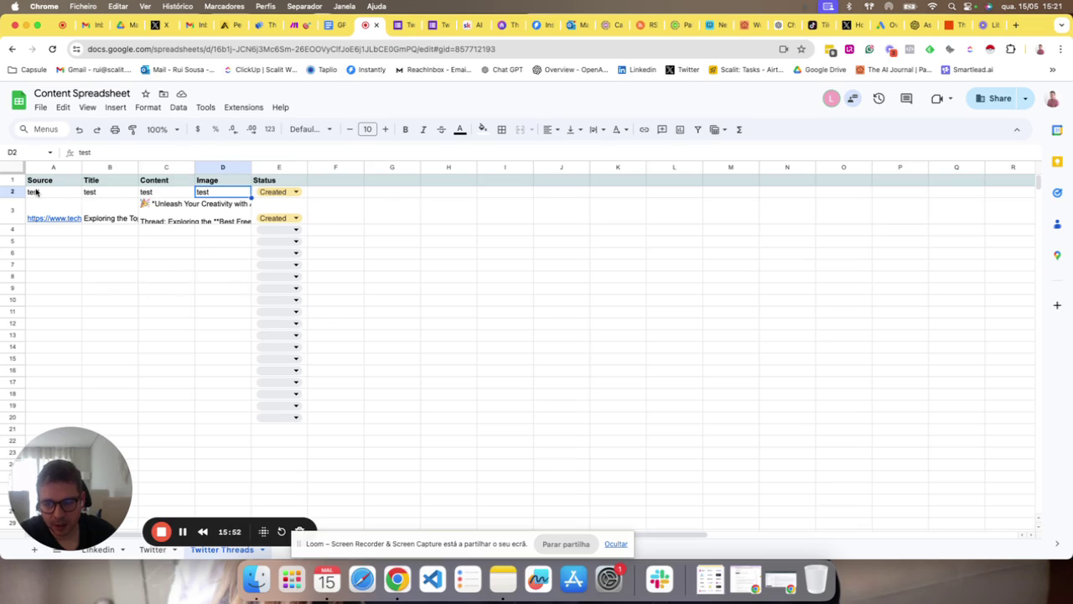
left_click_drag(36, 192, 201, 195)
left_click(173, 265)
Go through row 2's placeholder entries again, from Source across to the Status choice
left_click(46, 192)
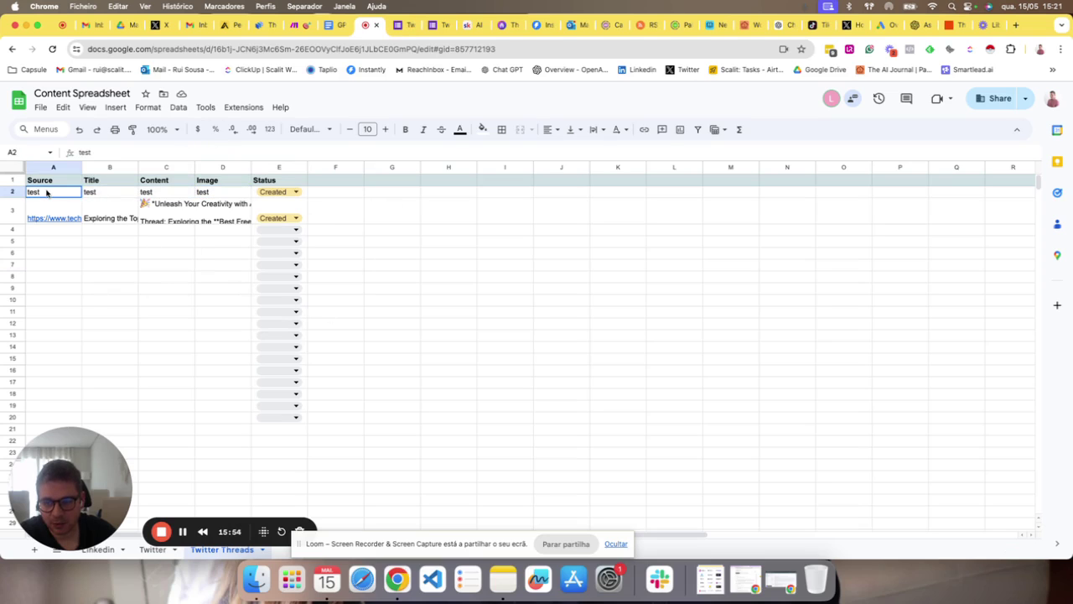
left_click(99, 195)
left_click(150, 192)
left_click(219, 192)
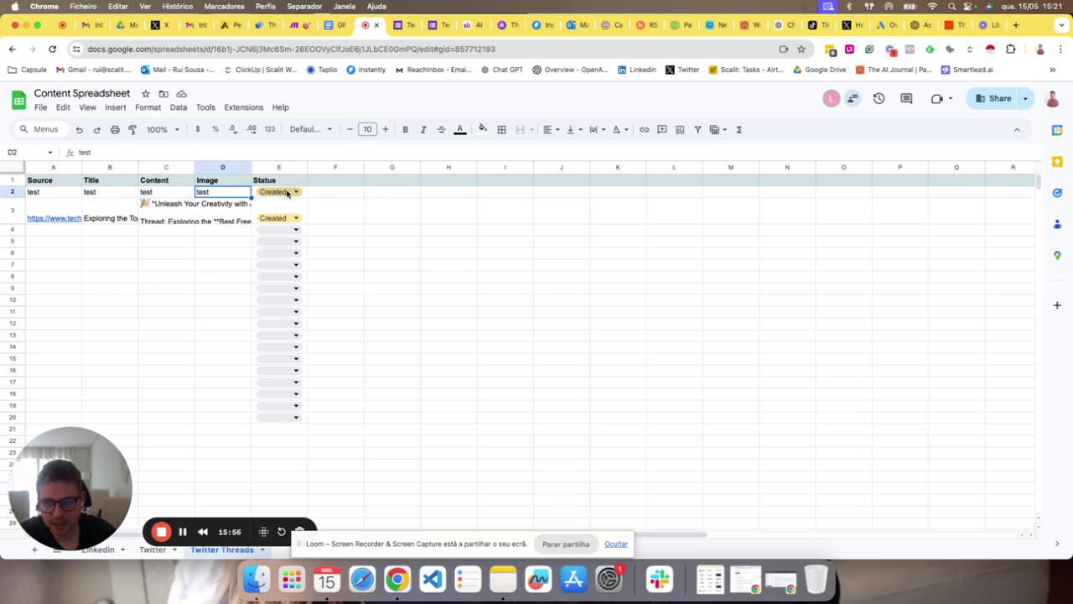
left_click(291, 192)
left_click(176, 268)
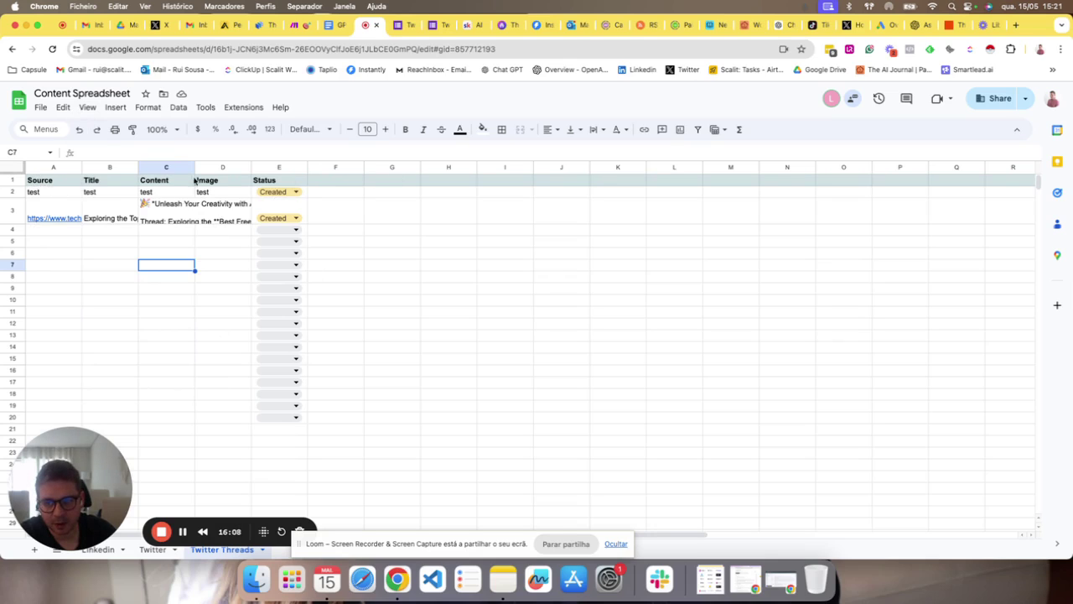
left_click(47, 195)
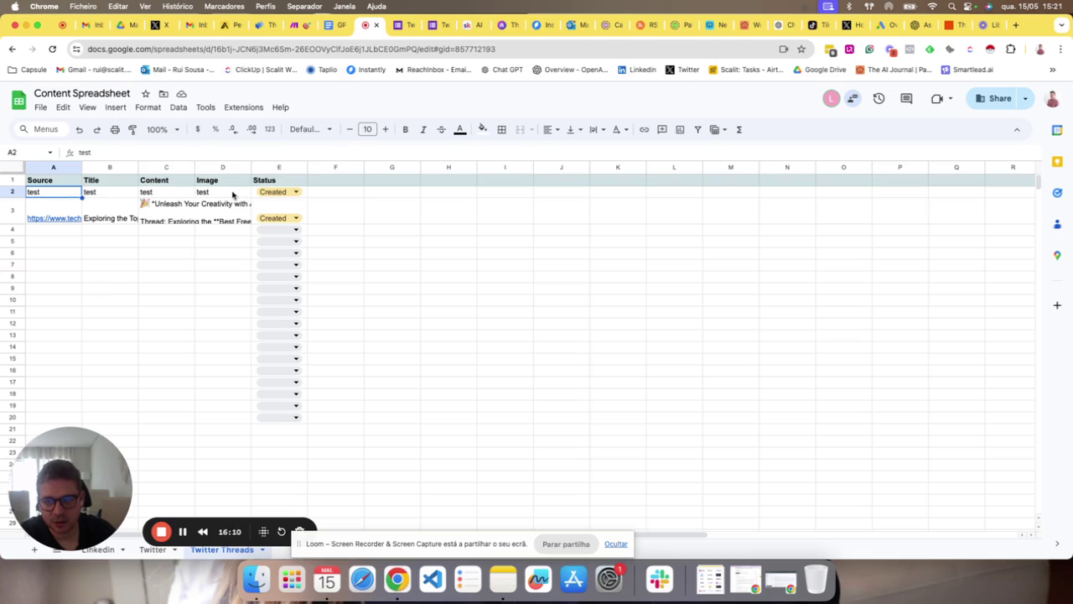
left_click(111, 272)
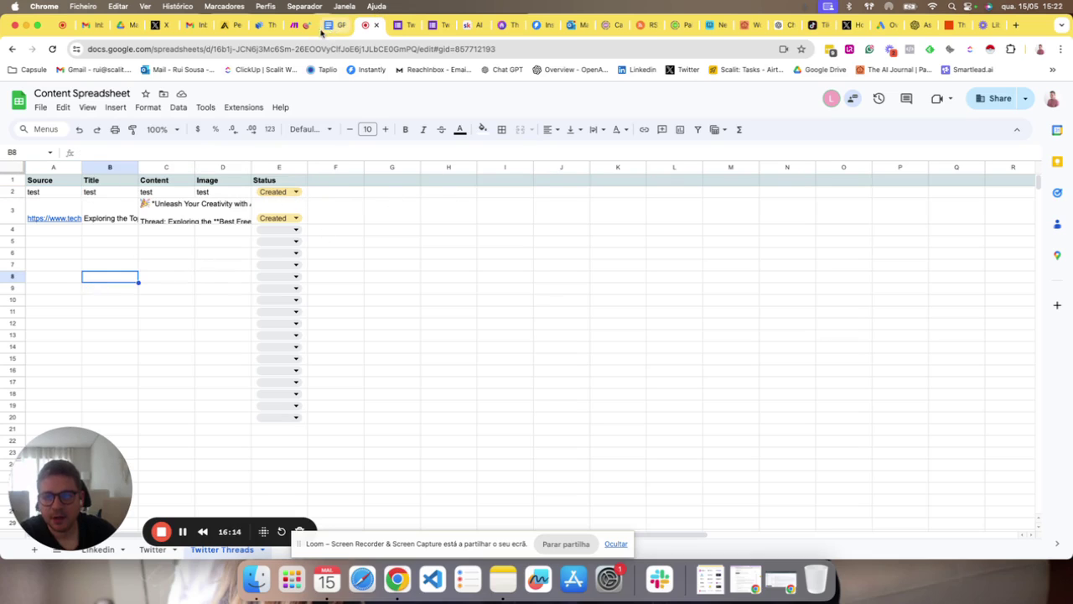
Return to the Make scenario, start the Google Forms trigger from a manually chosen response, and run the scenario once
left_click(298, 25)
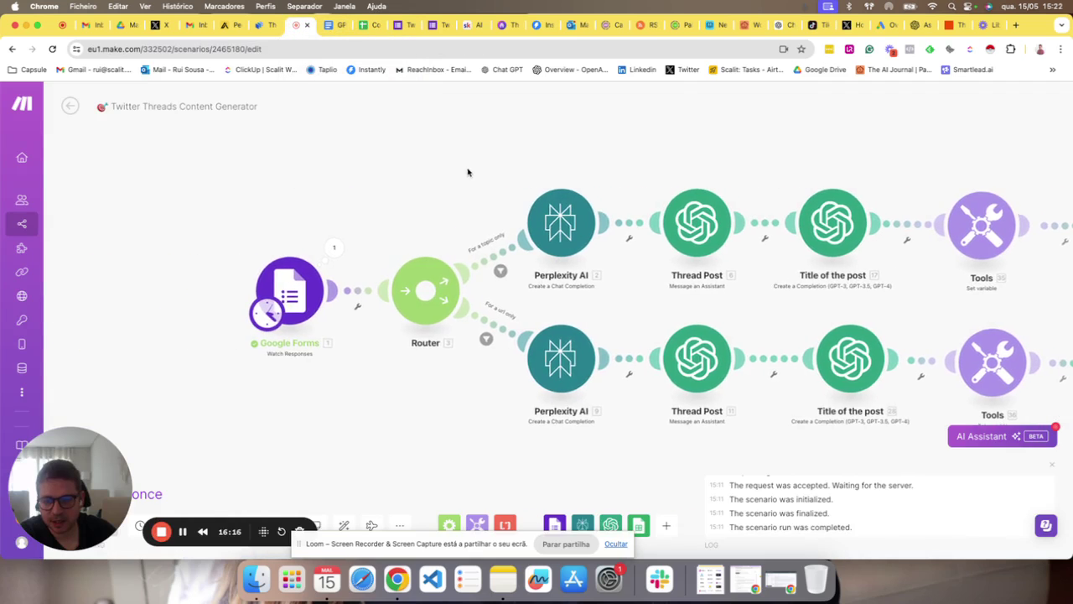
right_click(294, 289)
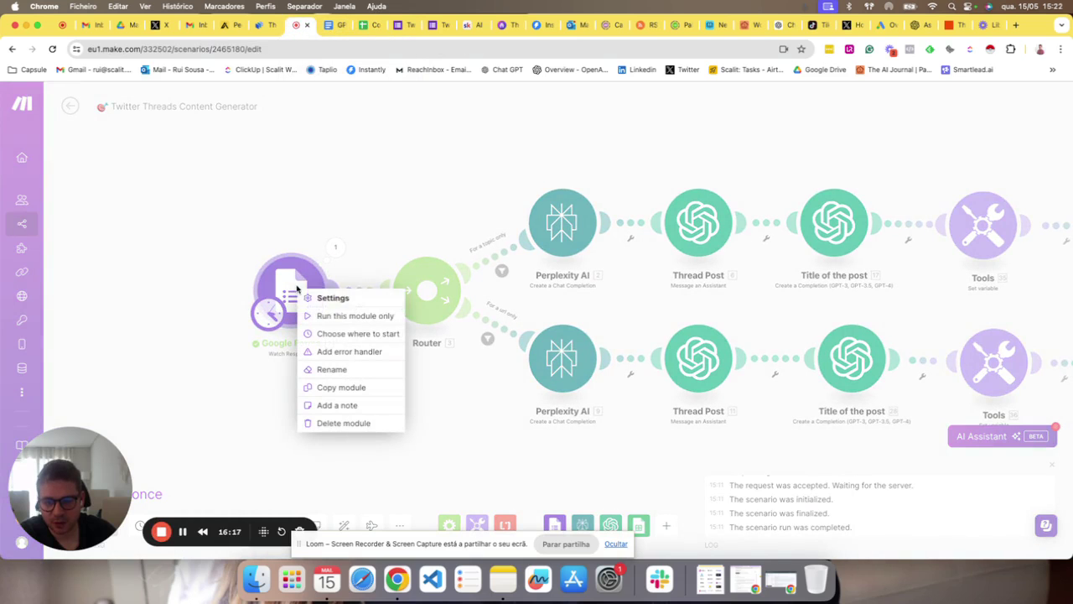
left_click(357, 334)
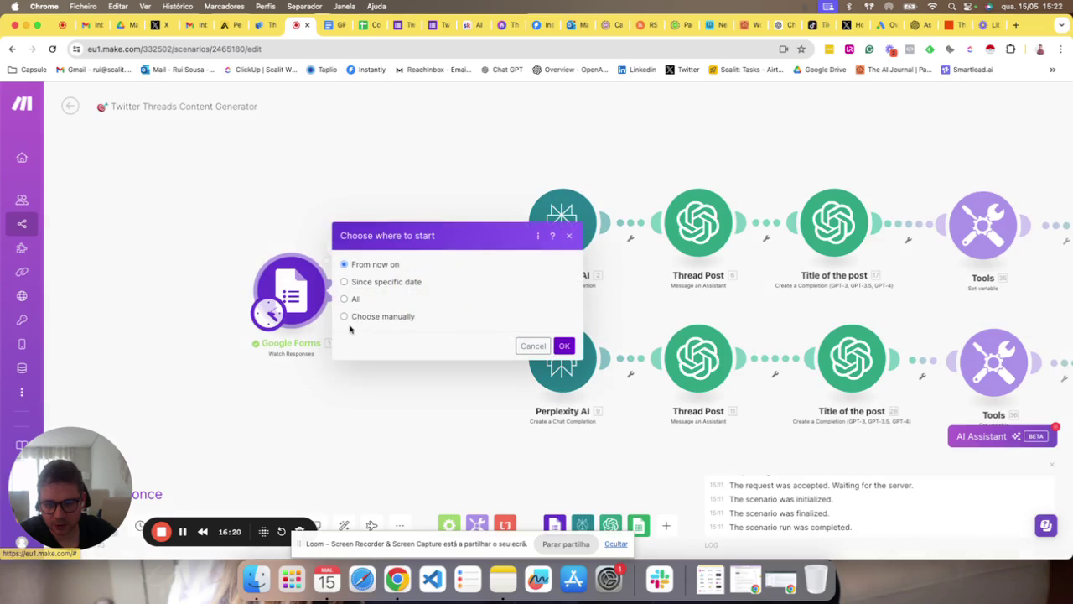
left_click(362, 319)
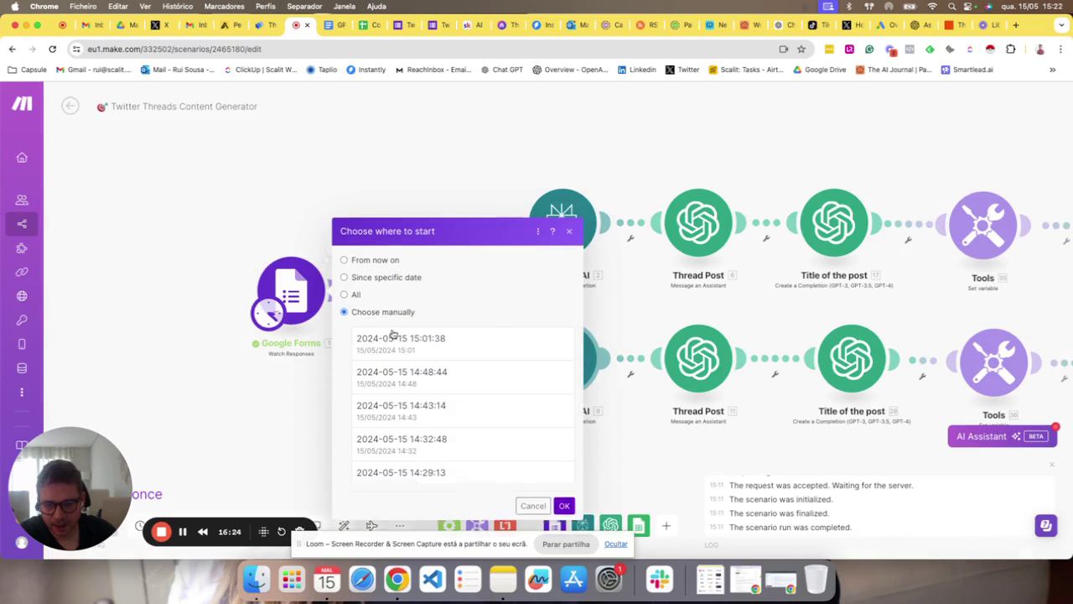
left_click(377, 288)
left_click(563, 434)
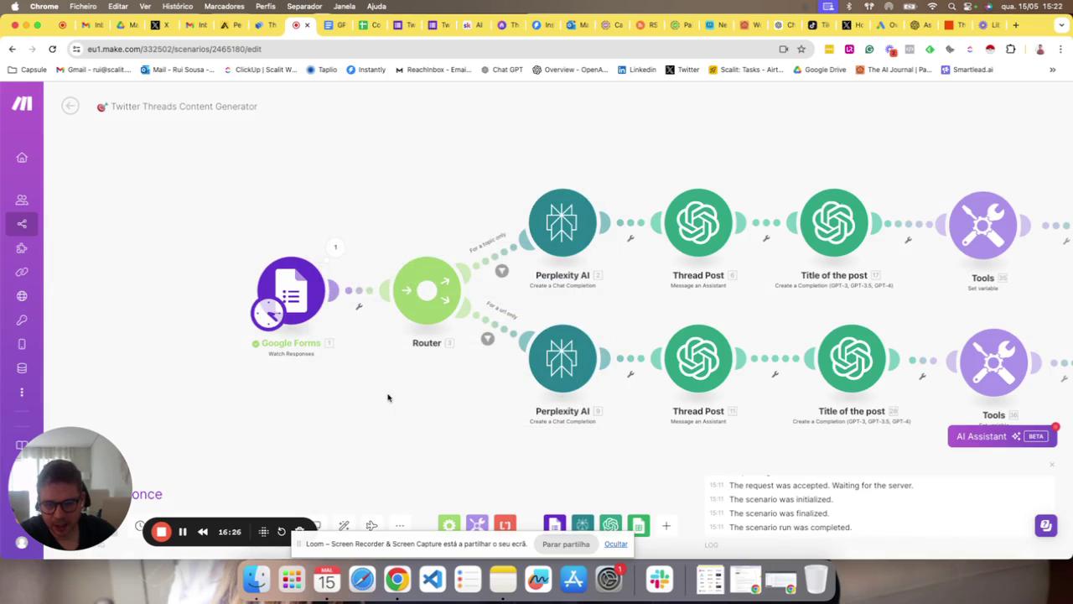
left_click_drag(386, 382, 323, 370)
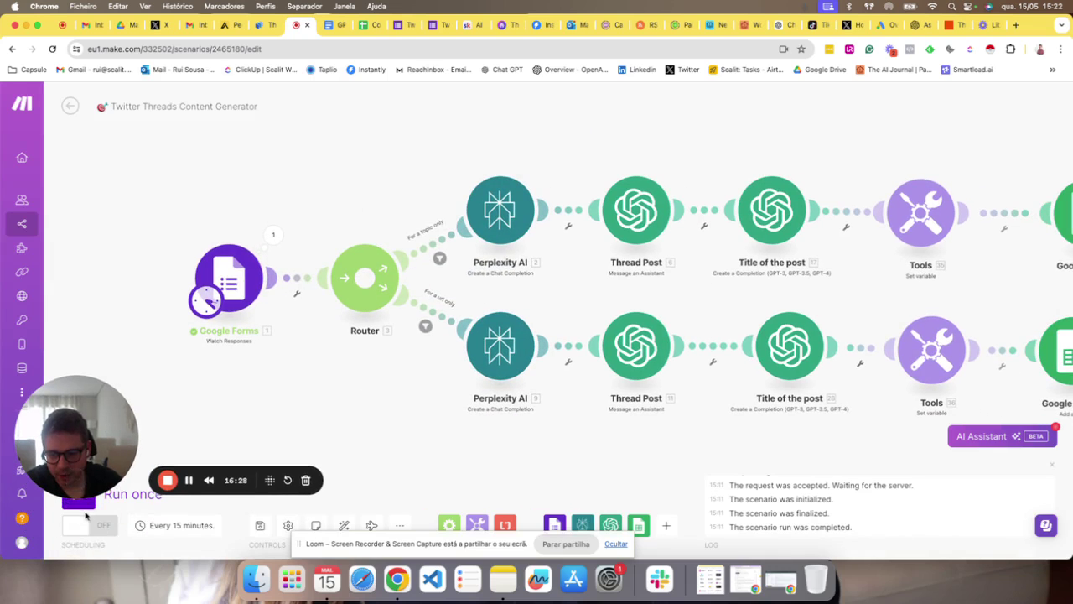
left_click(87, 506)
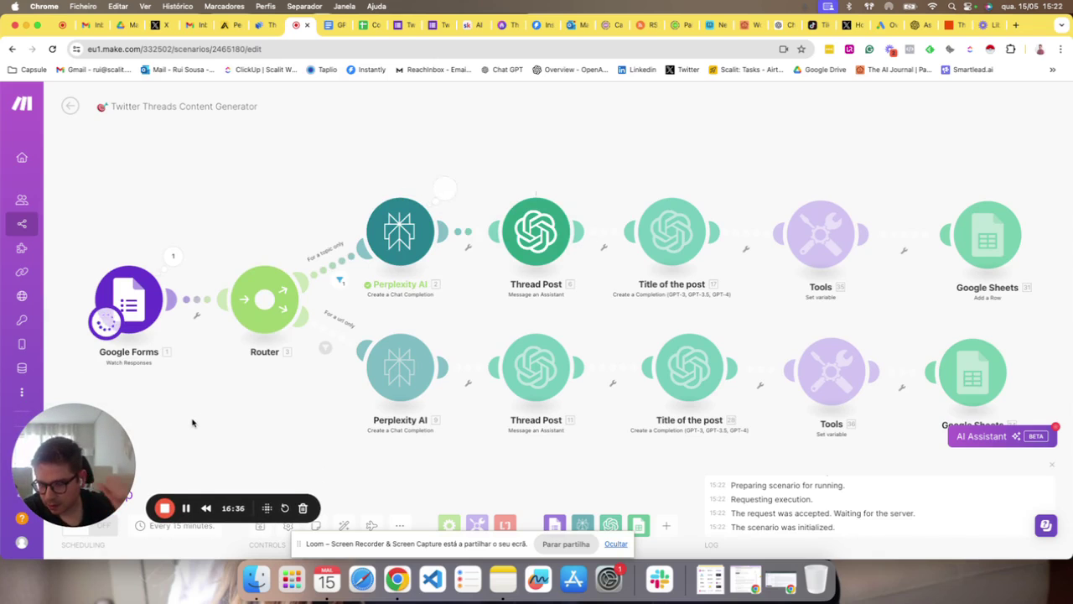
Check the assistant in the topic branch's Thread Post module and change the Twitter Thread Agent's model to gpt-4-turbo on the OpenAI platform
left_click(536, 232)
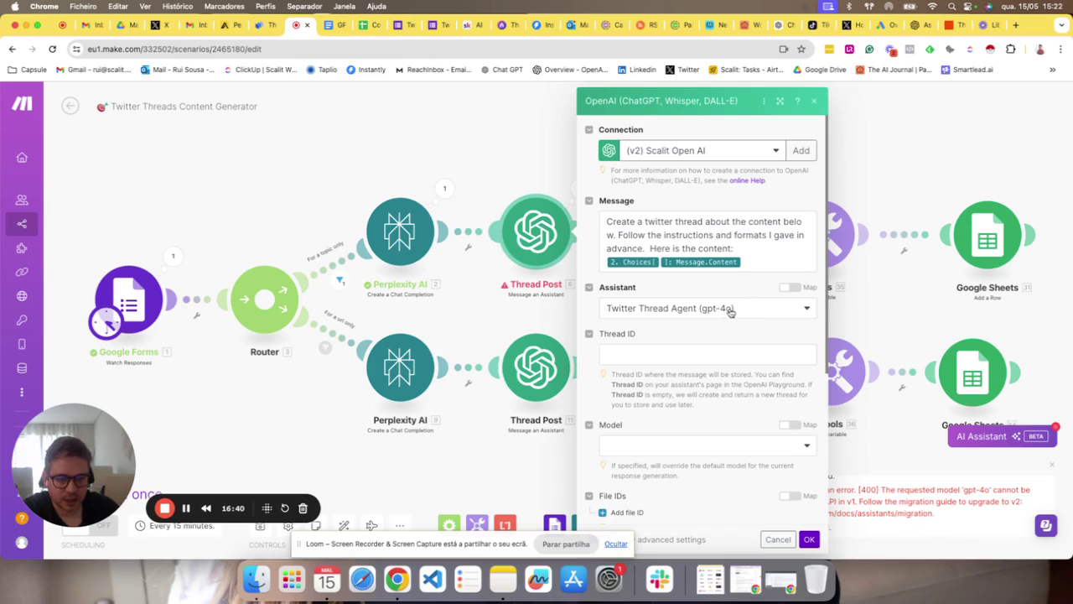
left_click(814, 102)
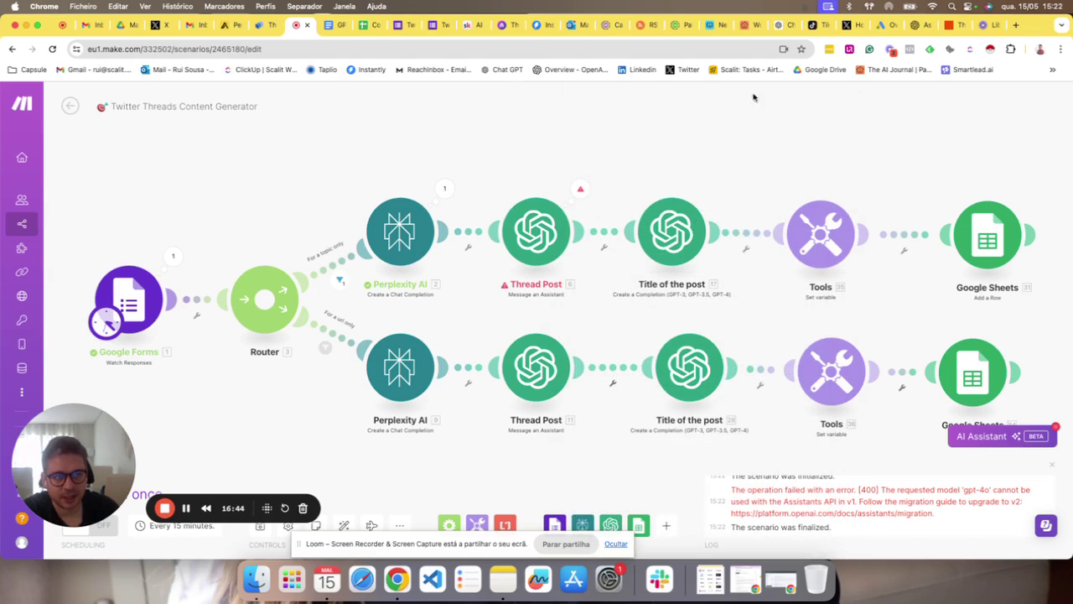
left_click(919, 26)
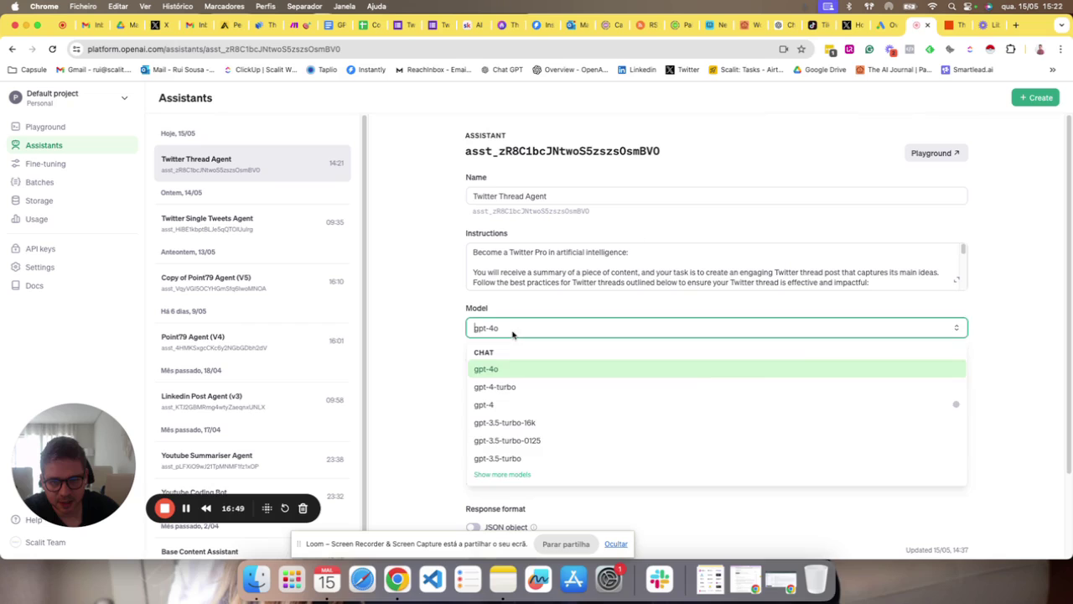
left_click(495, 404)
left_click(661, 335)
left_click(599, 386)
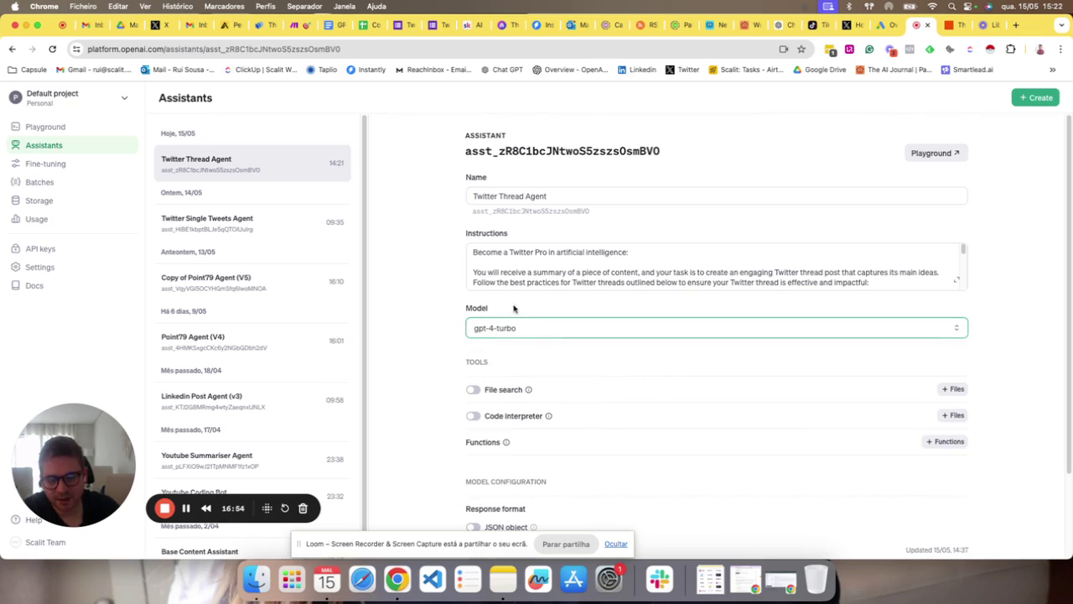
Back in Make, reselect Twitter Thread Agent (gpt-4-turbo) as the topic branch's Thread Post assistant and confirm the module
left_click(297, 24)
left_click(553, 244)
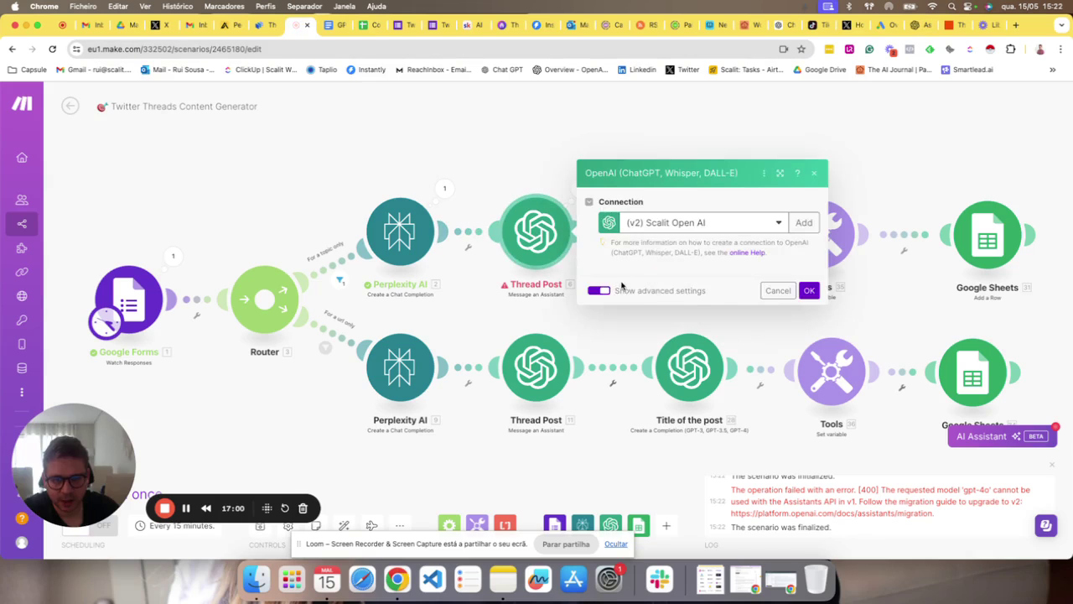
left_click(792, 310)
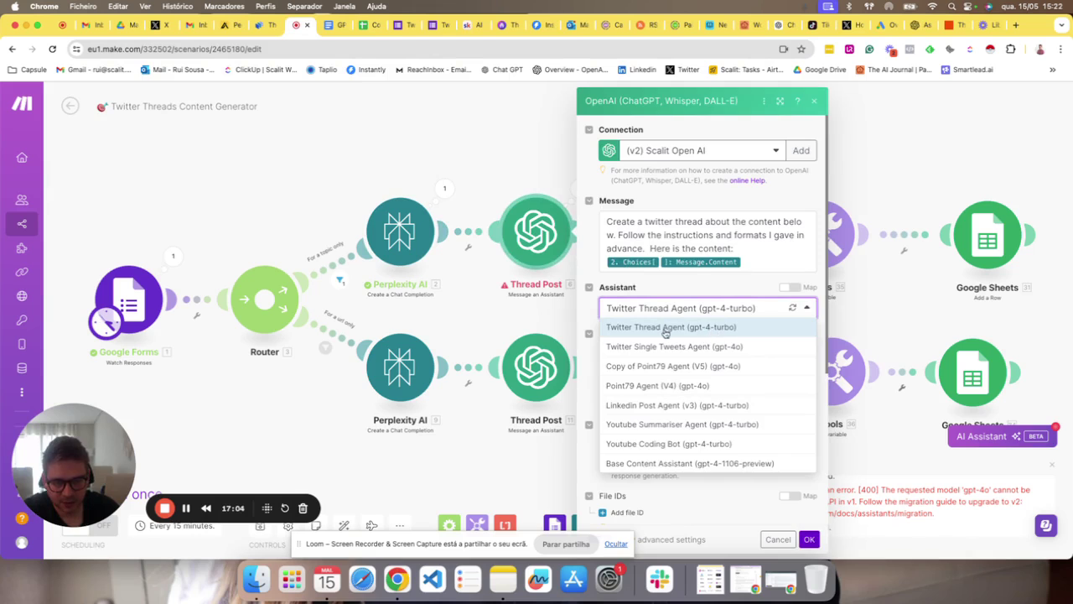
left_click(679, 330)
left_click(810, 540)
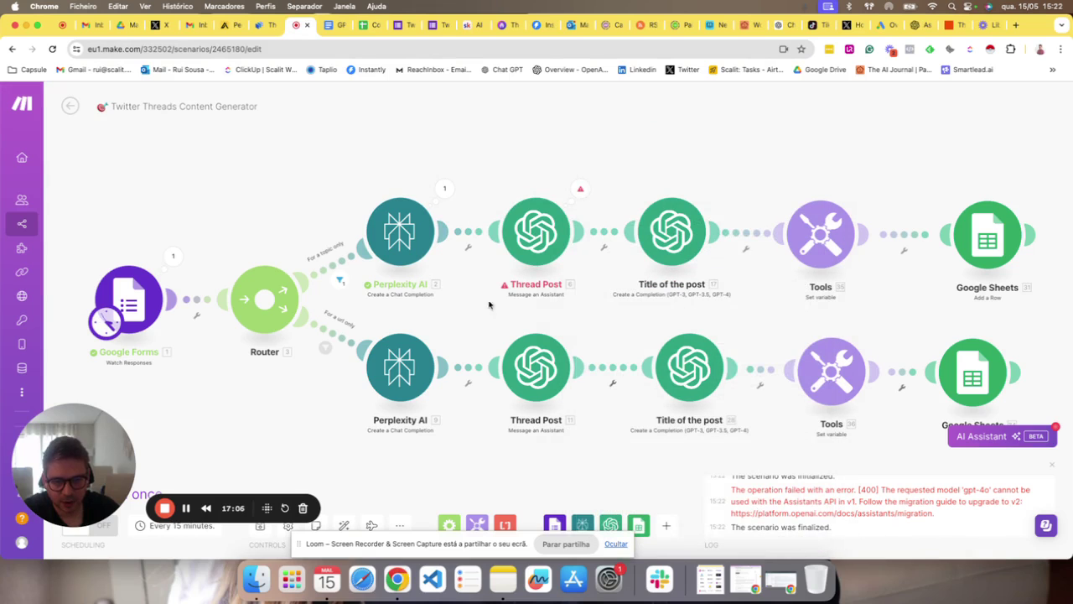
Reselect Twitter Thread Agent (gpt-4-turbo) as the URL branch's Thread Post assistant, confirm it, and check the topic branch's title module
left_click(537, 357)
left_click(726, 315)
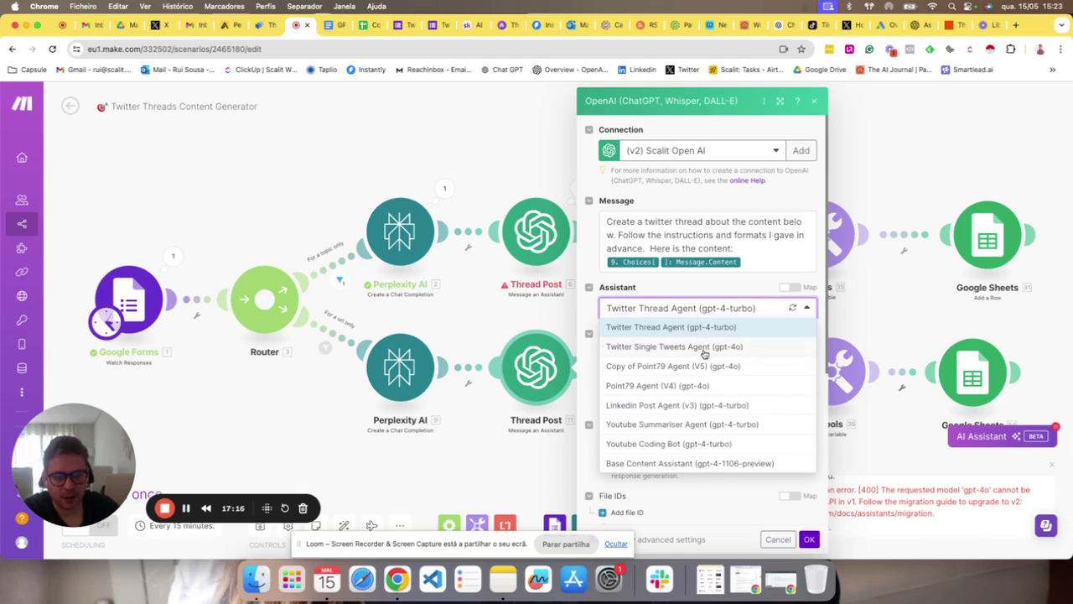
left_click(709, 329)
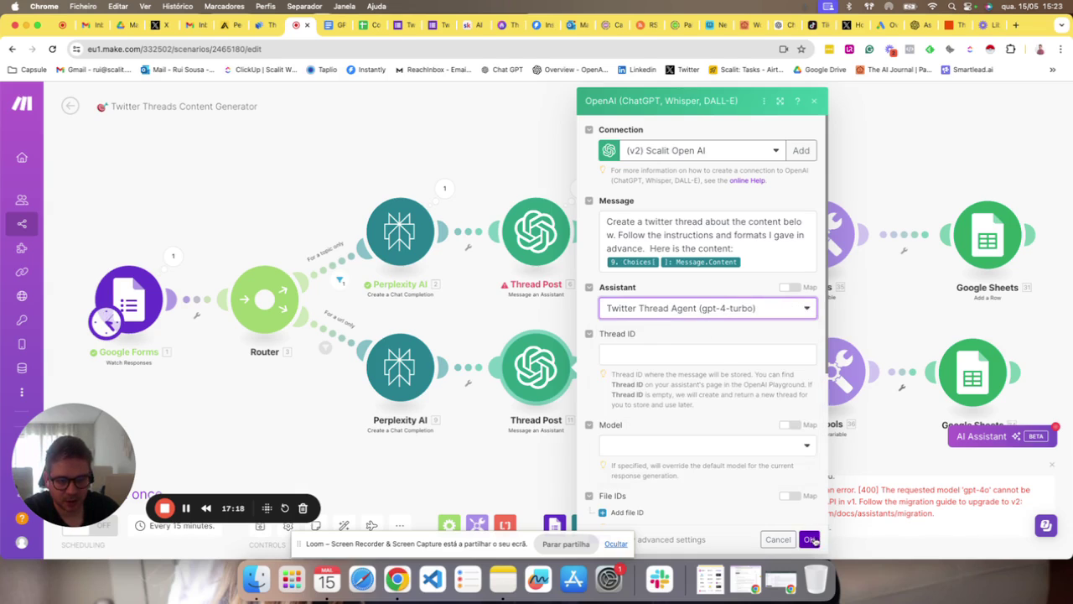
left_click(810, 539)
left_click(671, 248)
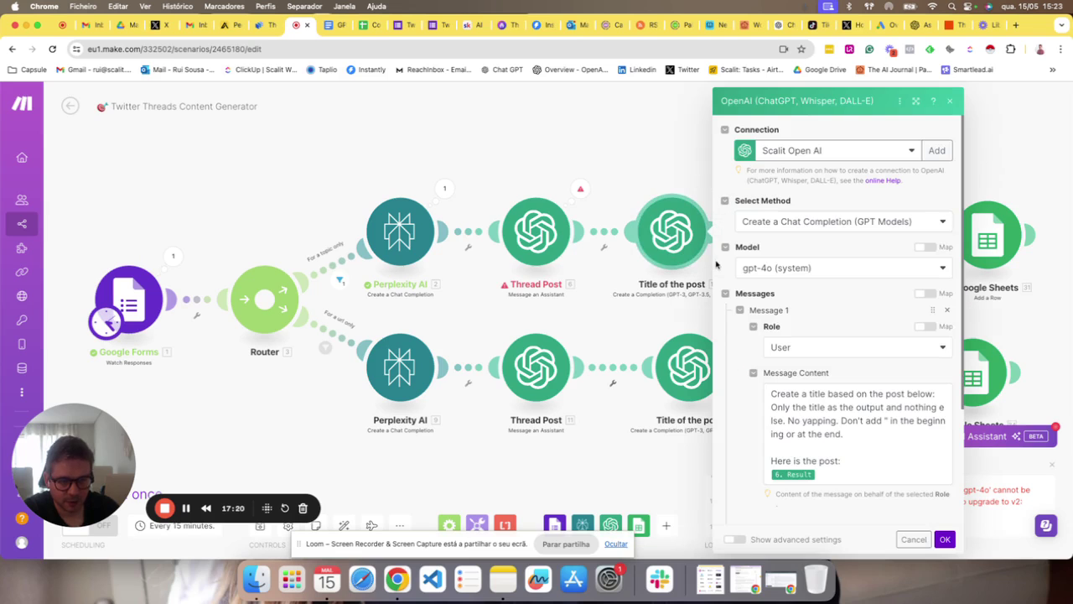
left_click(953, 103)
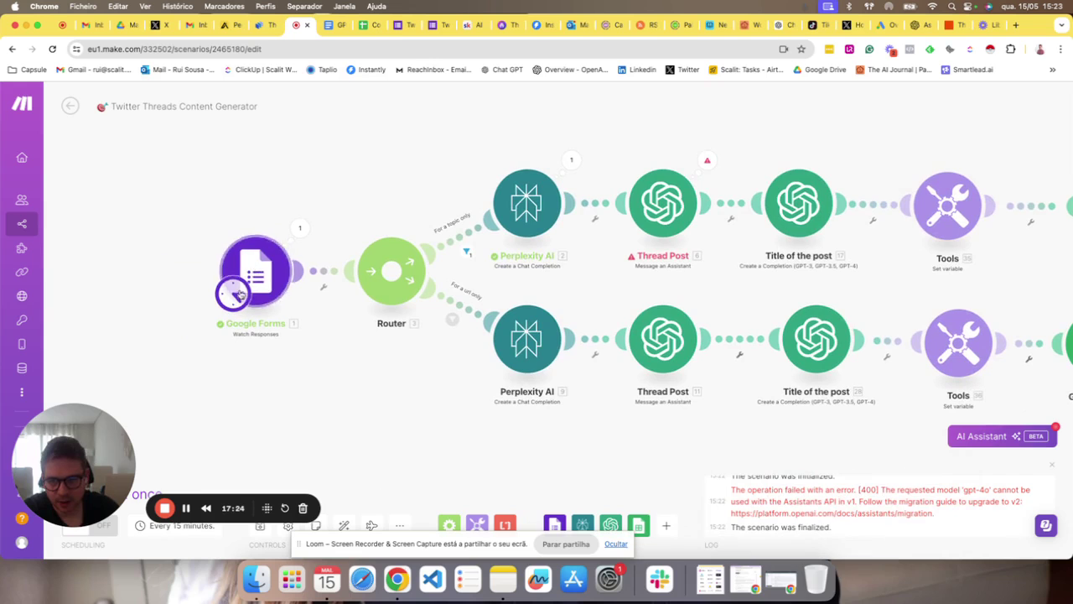
Set the Google Forms trigger to start from now on
right_click(262, 269)
left_click(309, 314)
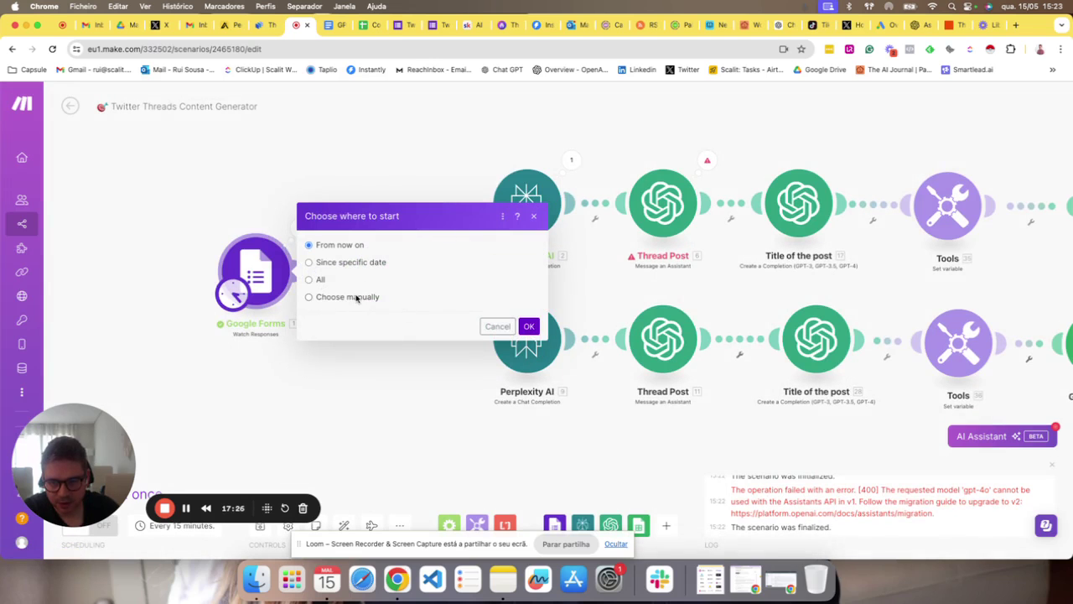
left_click(529, 326)
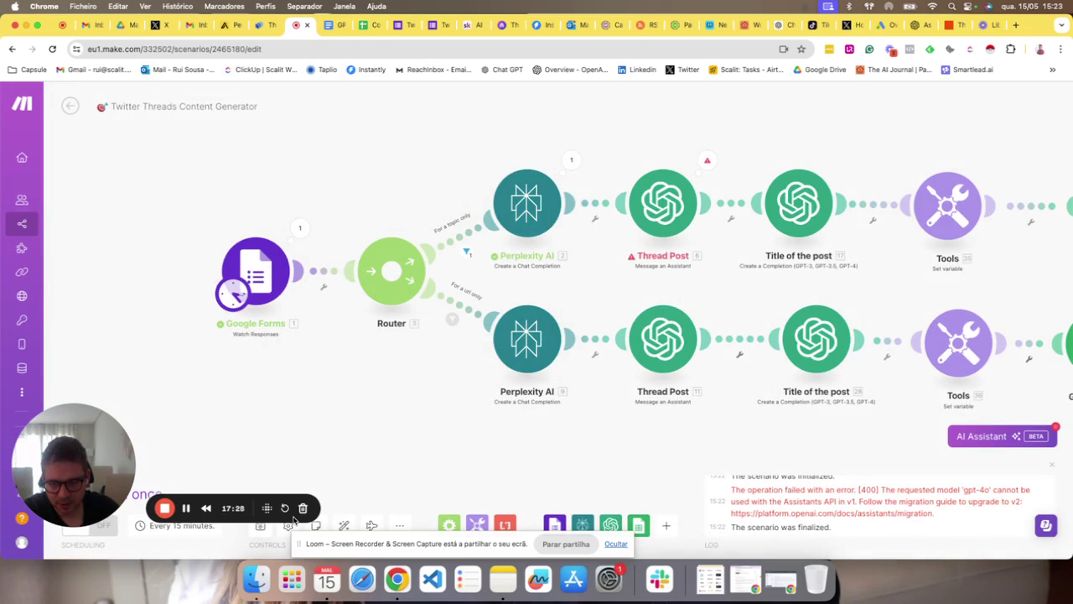
left_click(683, 220)
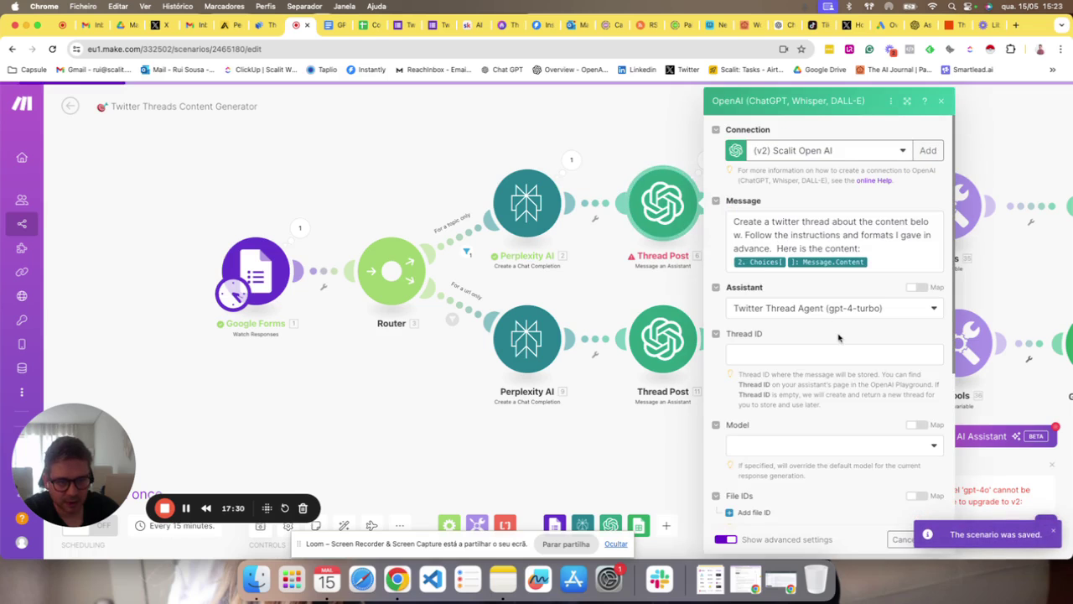
left_click(374, 411)
right_click(270, 269)
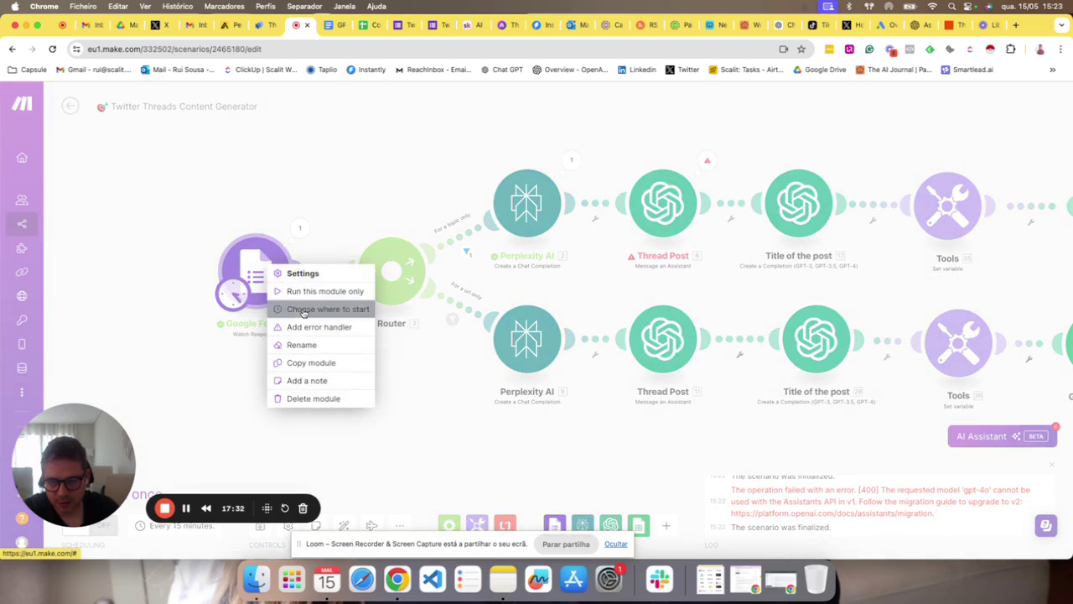
left_click(310, 307)
left_click(338, 299)
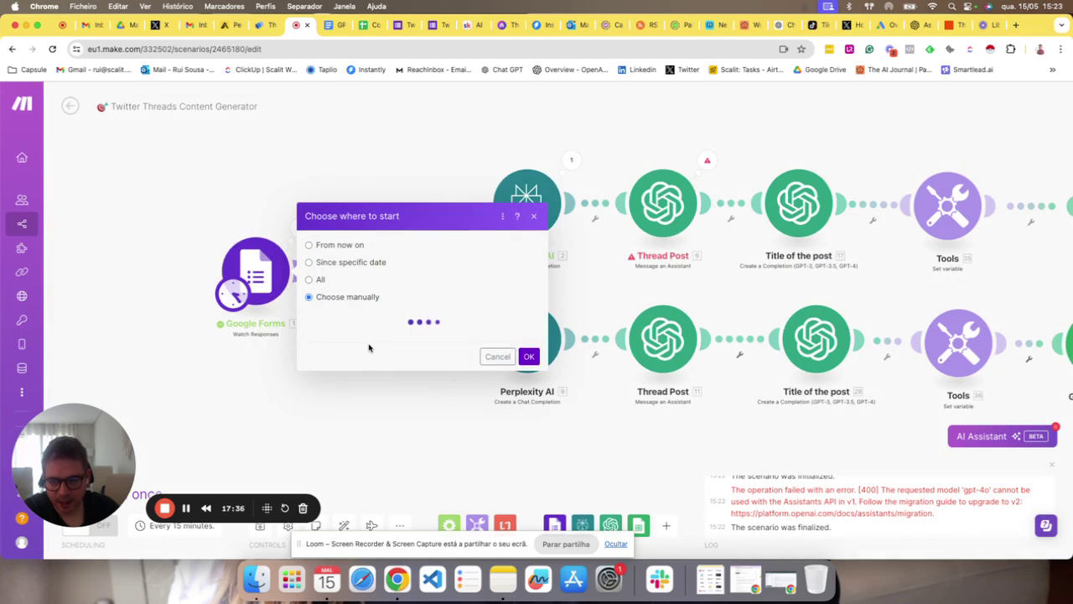
left_click(375, 277)
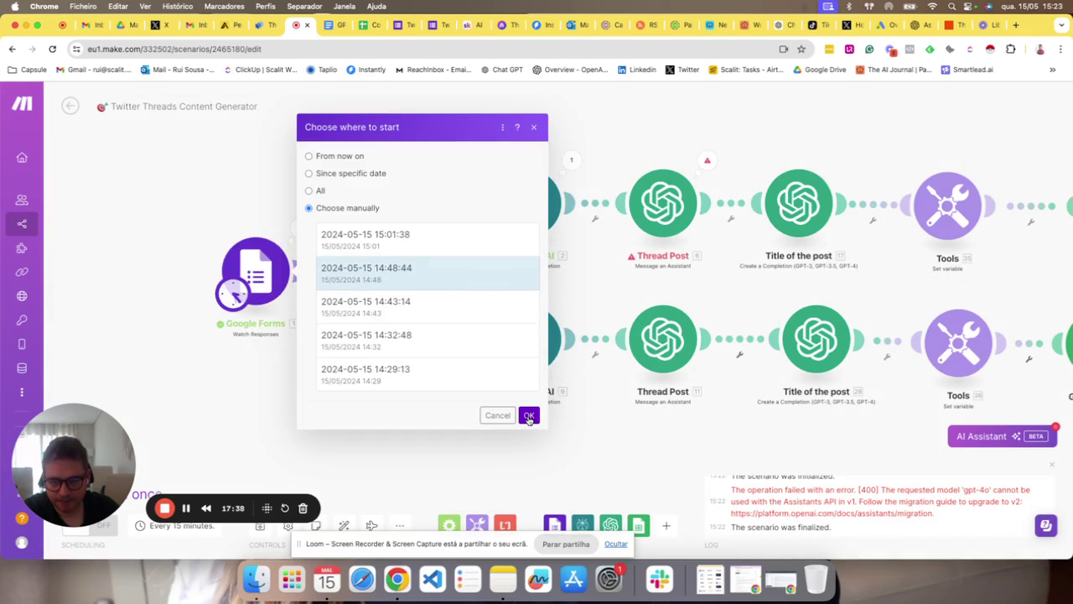
left_click(528, 416)
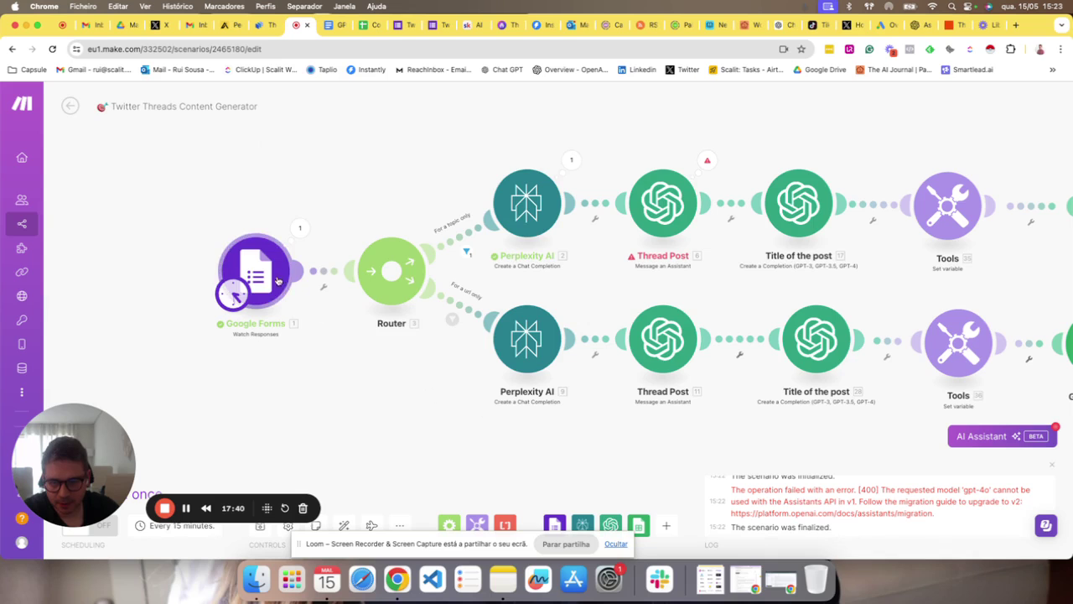
Run the Twitter Threads Content Generator scenario once from the chosen form response
right_click(273, 275)
left_click(434, 419)
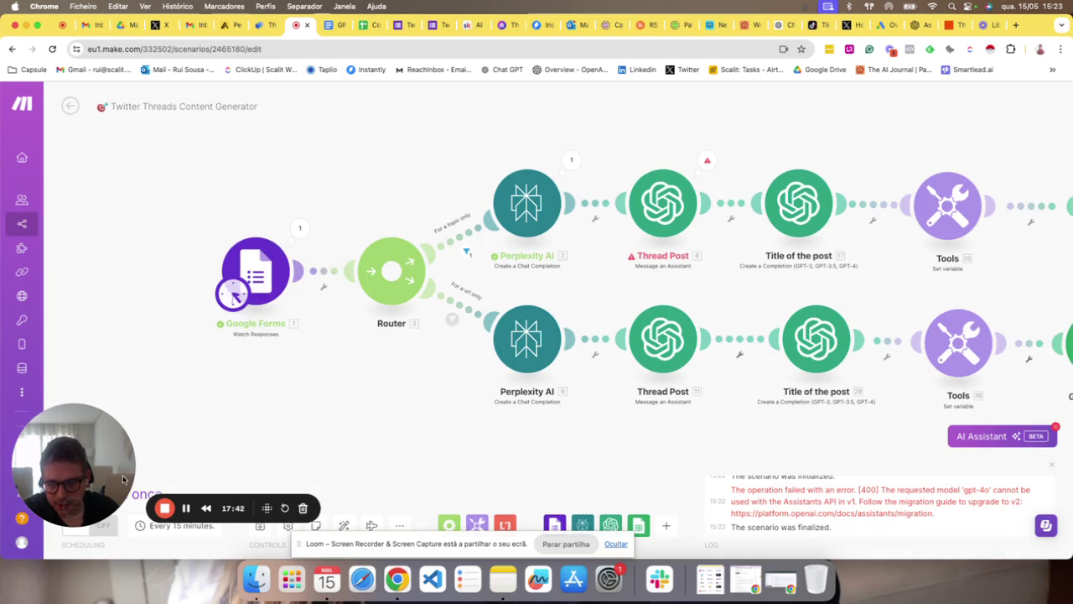
left_click_drag(116, 471, 122, 428)
left_click(78, 495)
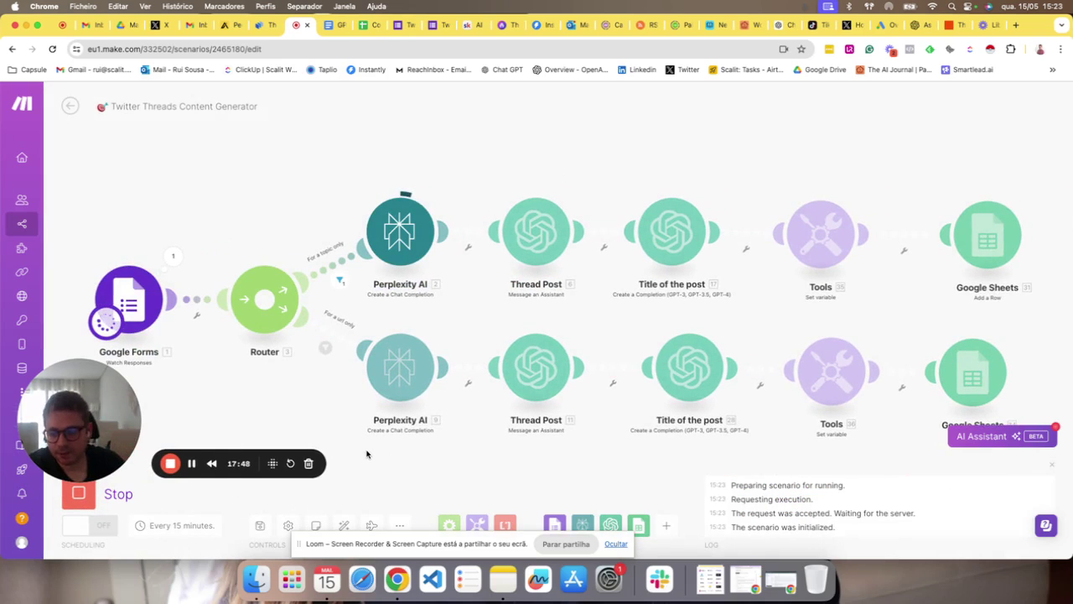
left_click_drag(103, 415, 116, 467)
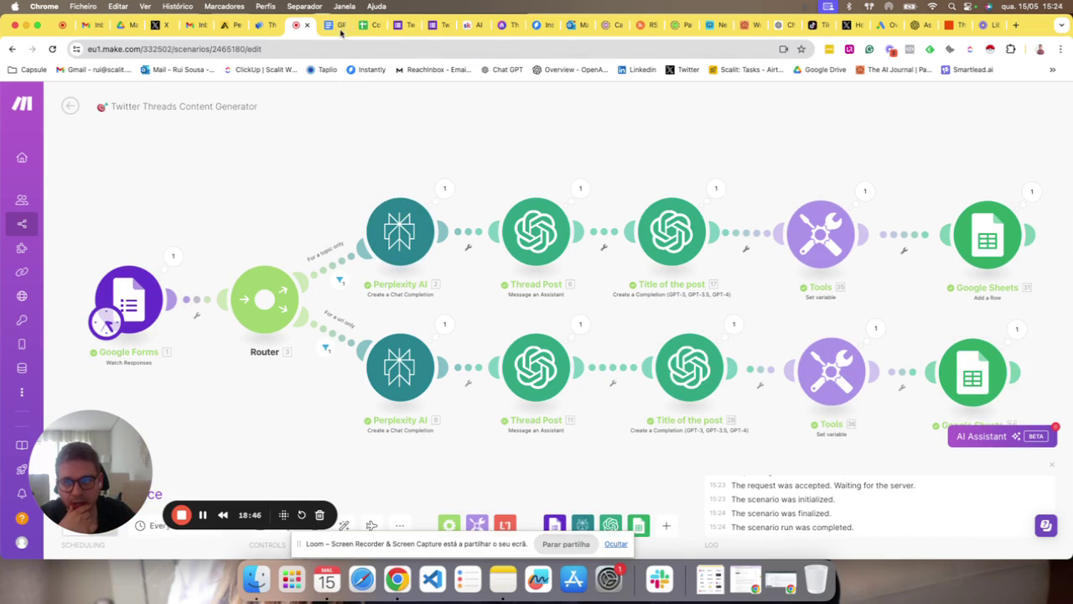
Switch to the Content Spreadsheet and check the sources of the new rows 4 and 5 on the Twitter Threads sheet
left_click(372, 26)
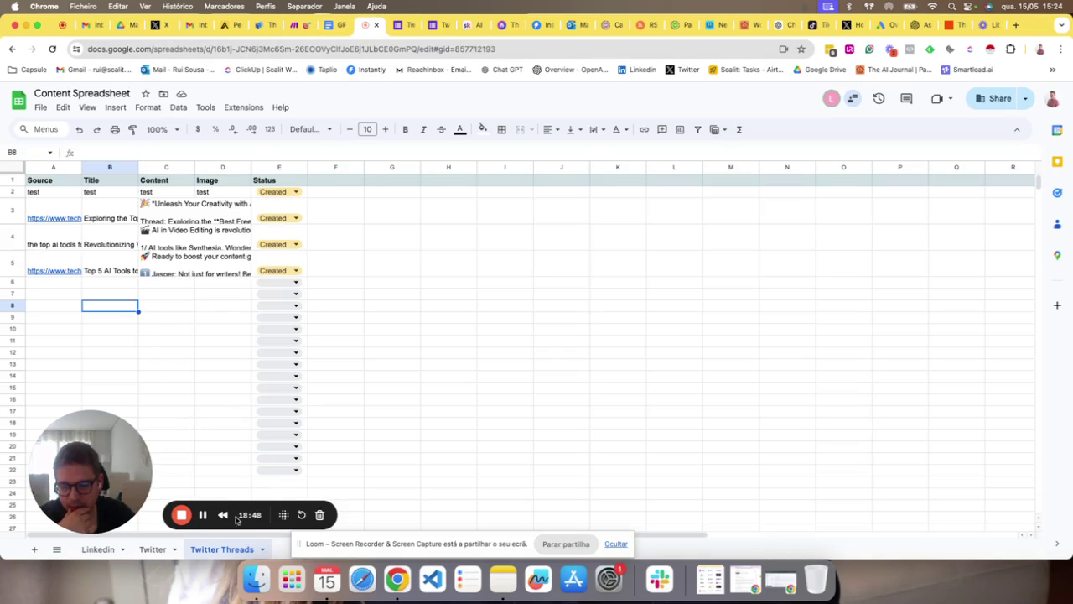
left_click(65, 244)
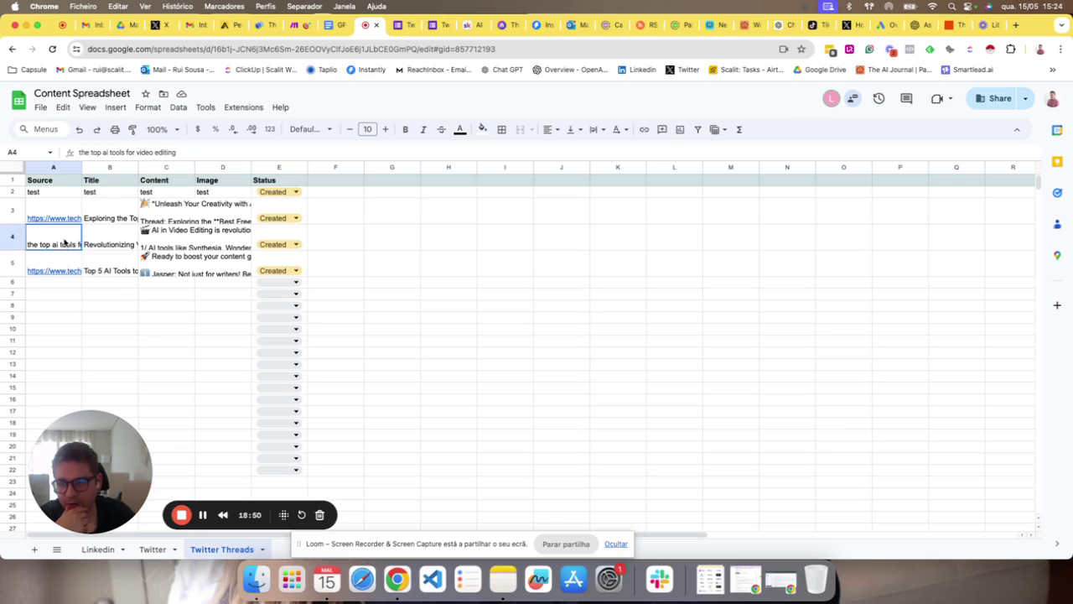
left_click(61, 270)
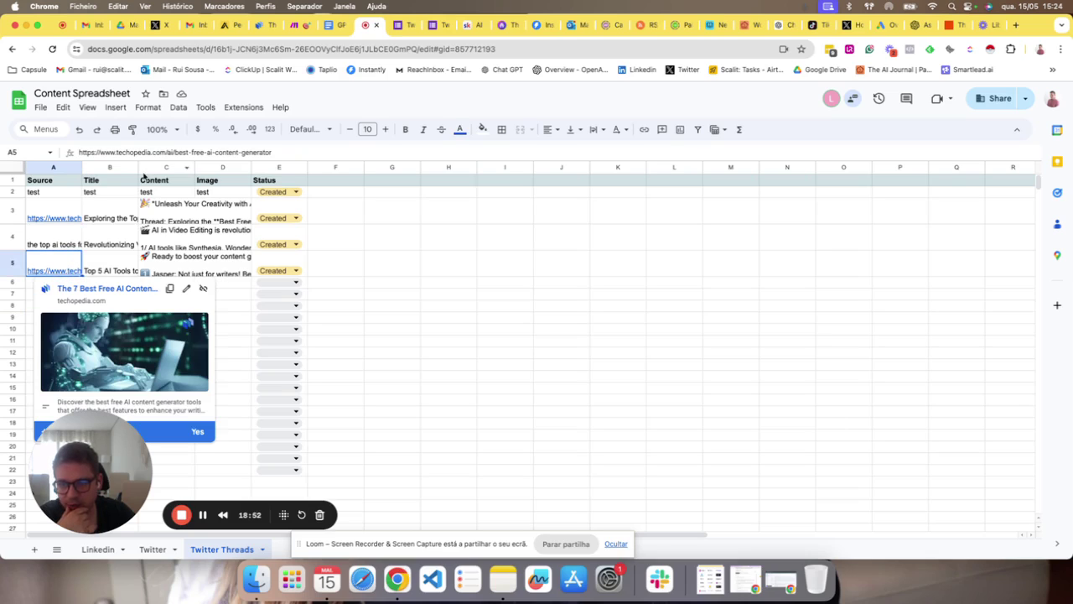
left_click(214, 235)
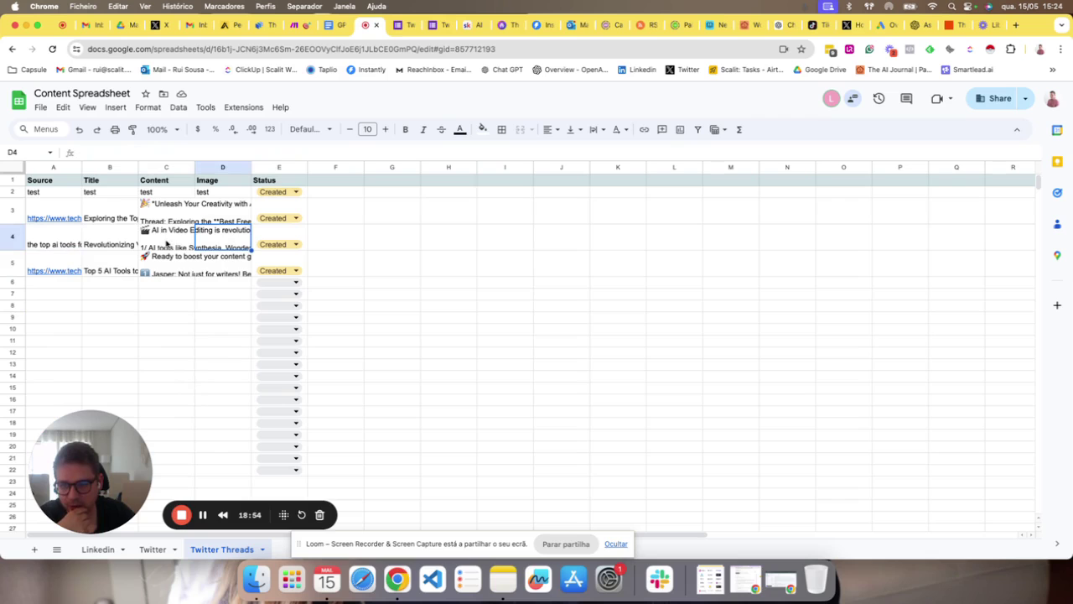
Enlarge the formula bar and read through the full AI video editing thread in cell C4
left_click(168, 243)
left_click_drag(248, 160, 250, 352)
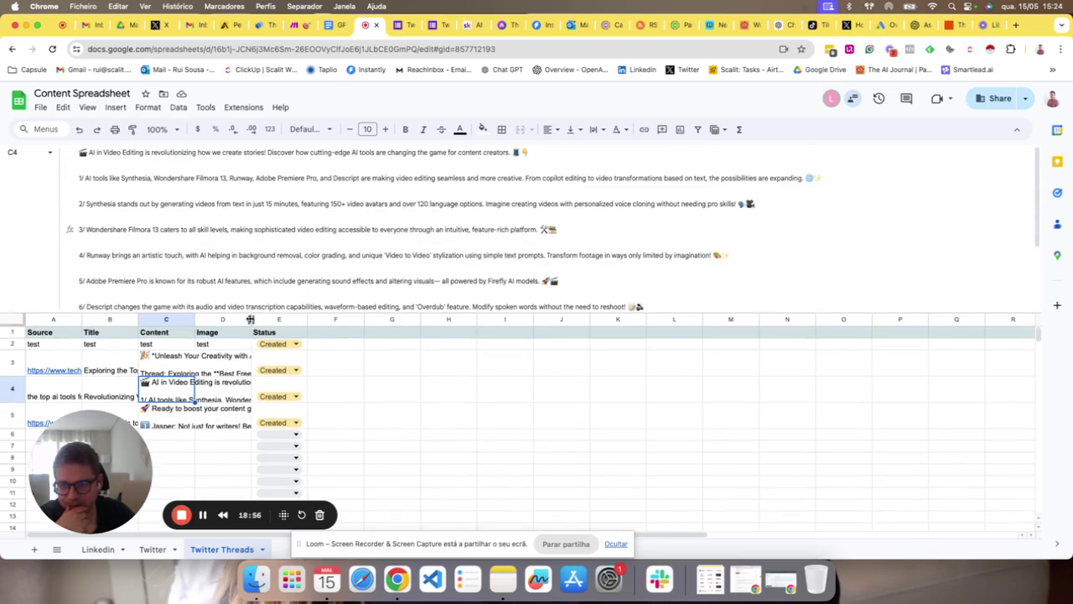
scroll(229, 198, "down", 4)
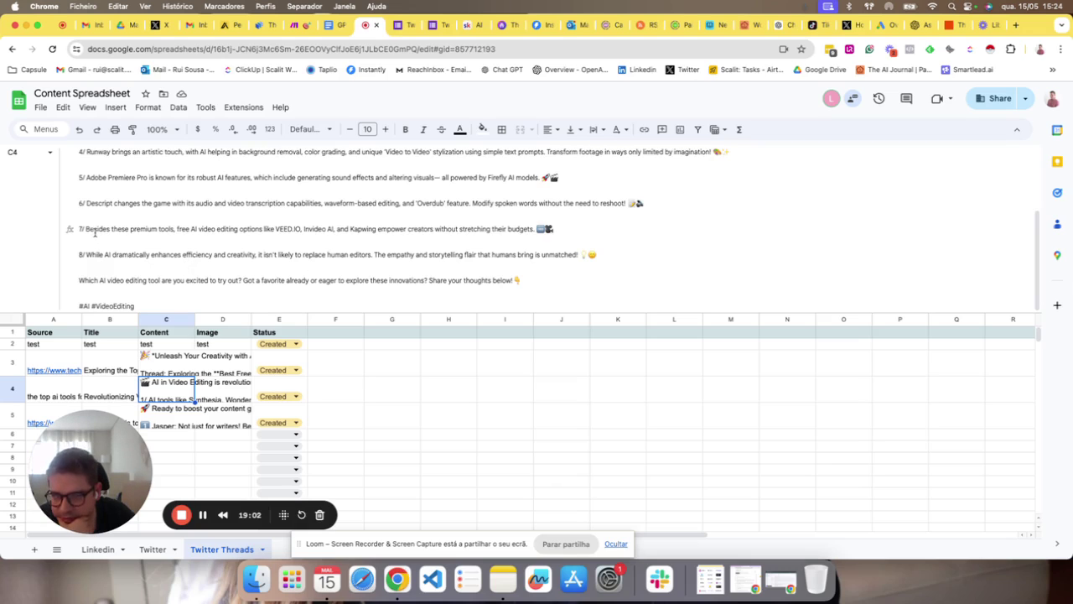
scroll(92, 239, "up", 1)
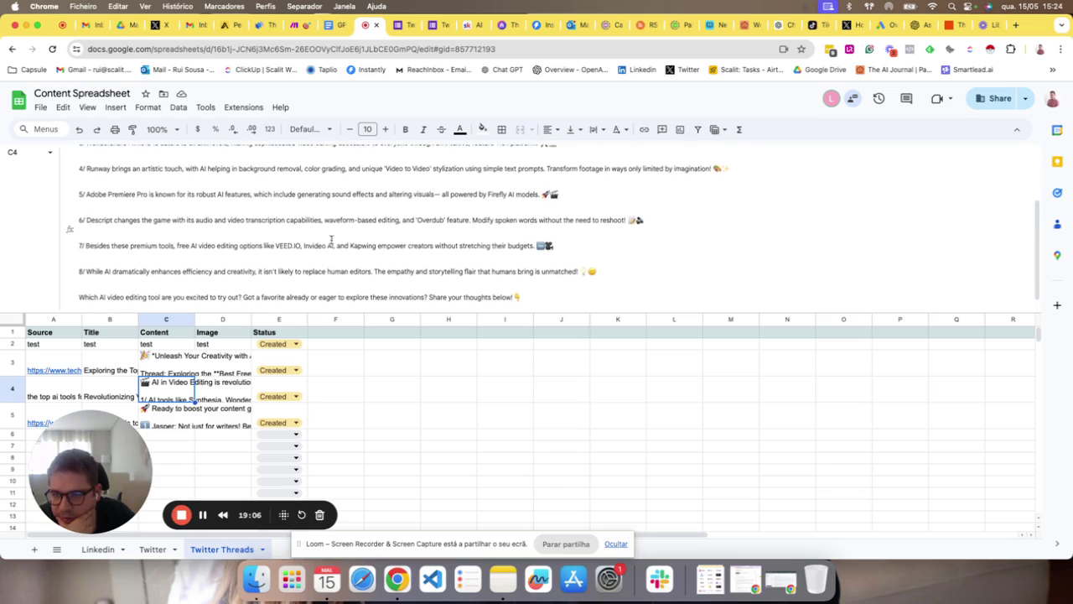
scroll(342, 241, "up", 2)
scroll(121, 243, "up", 3)
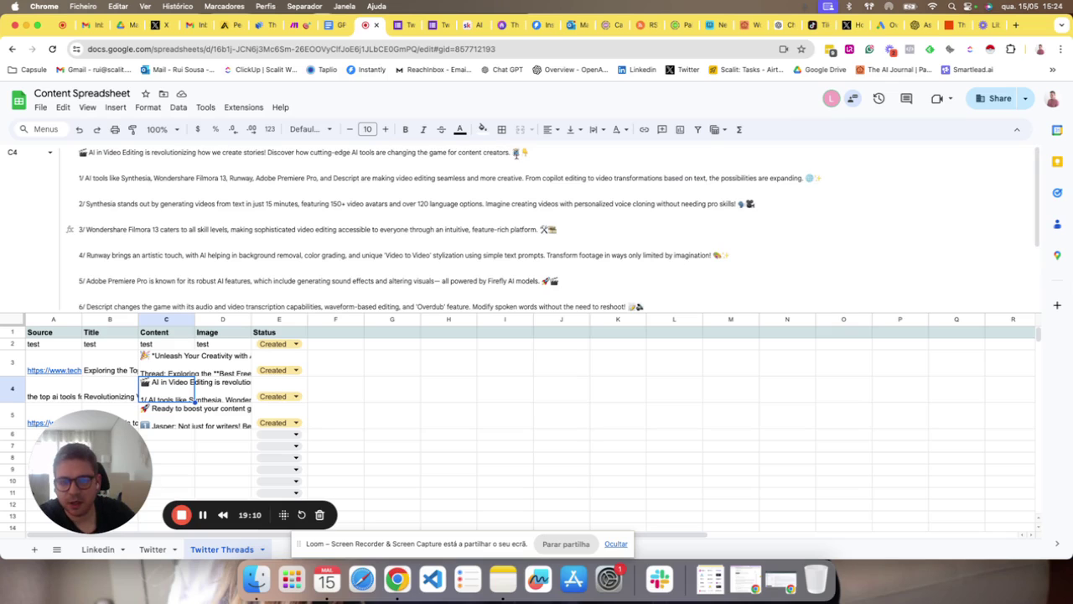
Examine the structure of the C4 thread: opening hook, numbered tweets, final tip and hashtags, leaving the cell unedited
left_click(521, 154)
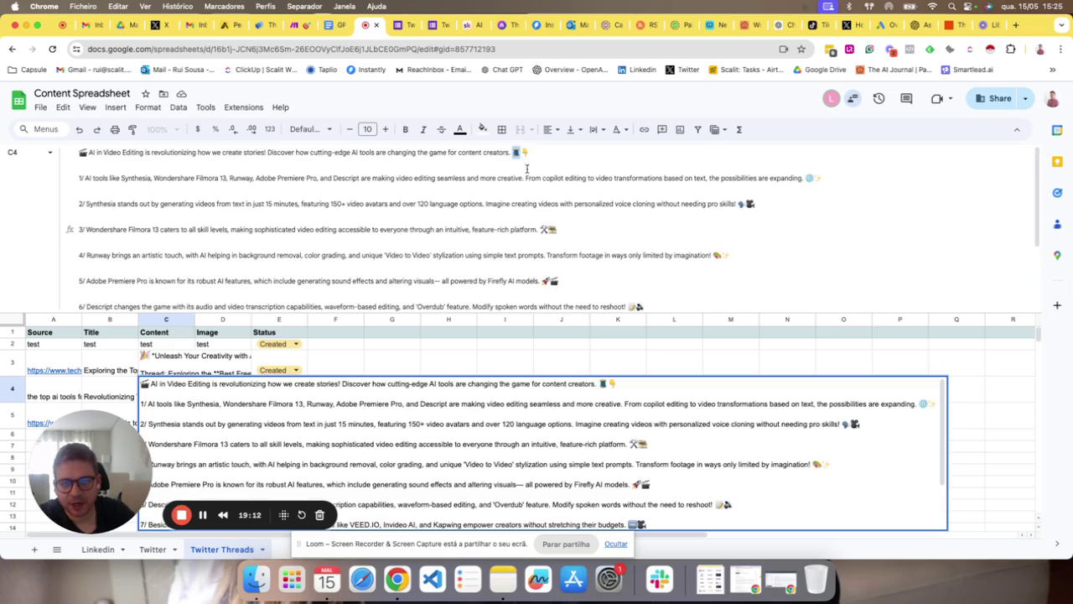
left_click(430, 192)
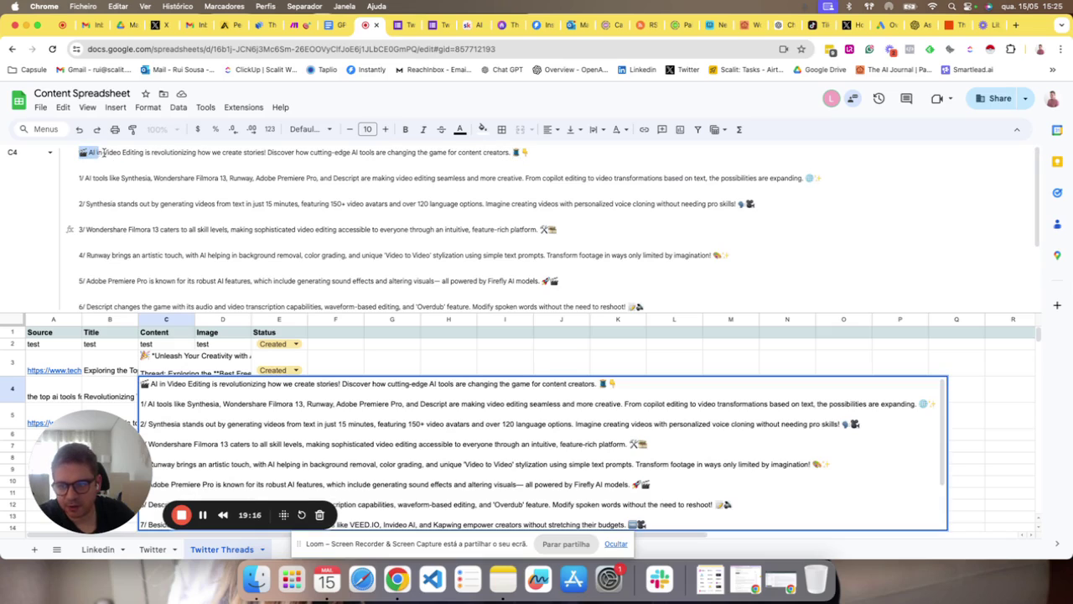
left_click_drag(80, 153, 536, 152)
left_click_drag(83, 178, 578, 179)
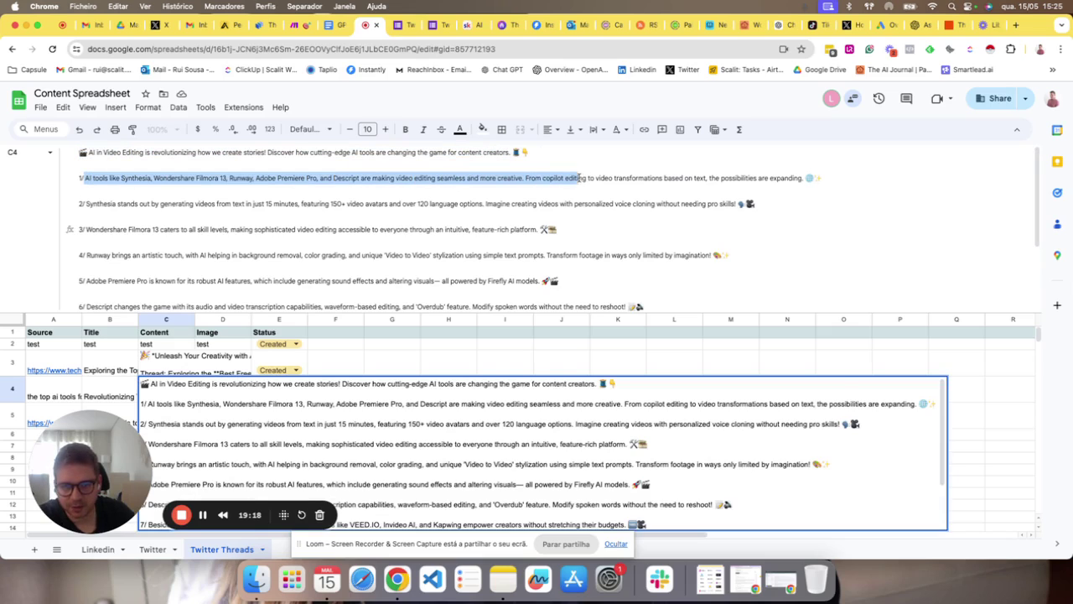
left_click_drag(159, 203, 329, 204)
scroll(247, 239, "down", 3)
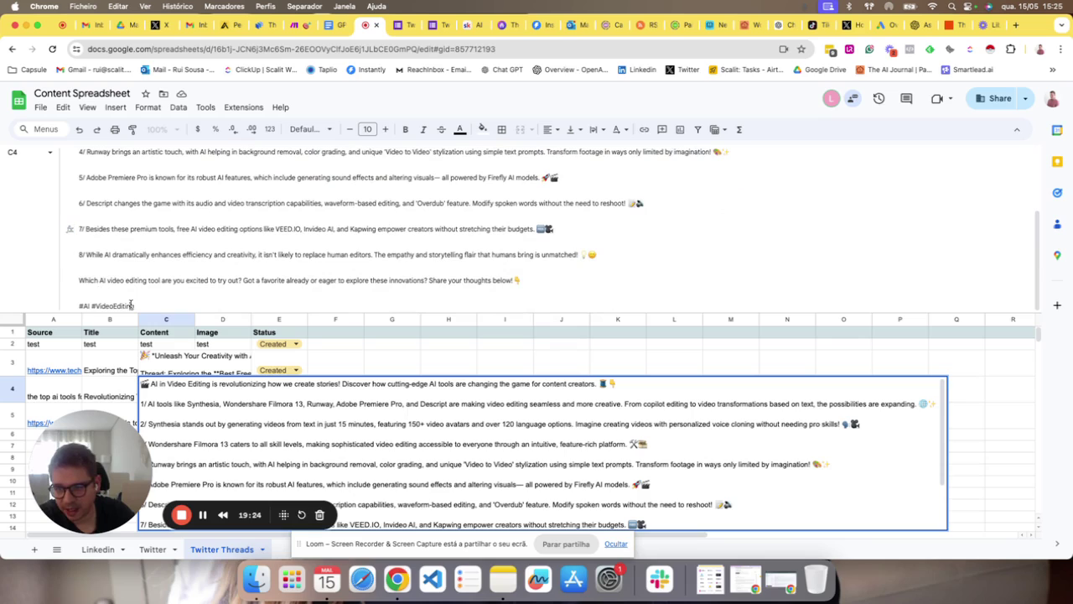
left_click_drag(134, 306, 72, 307)
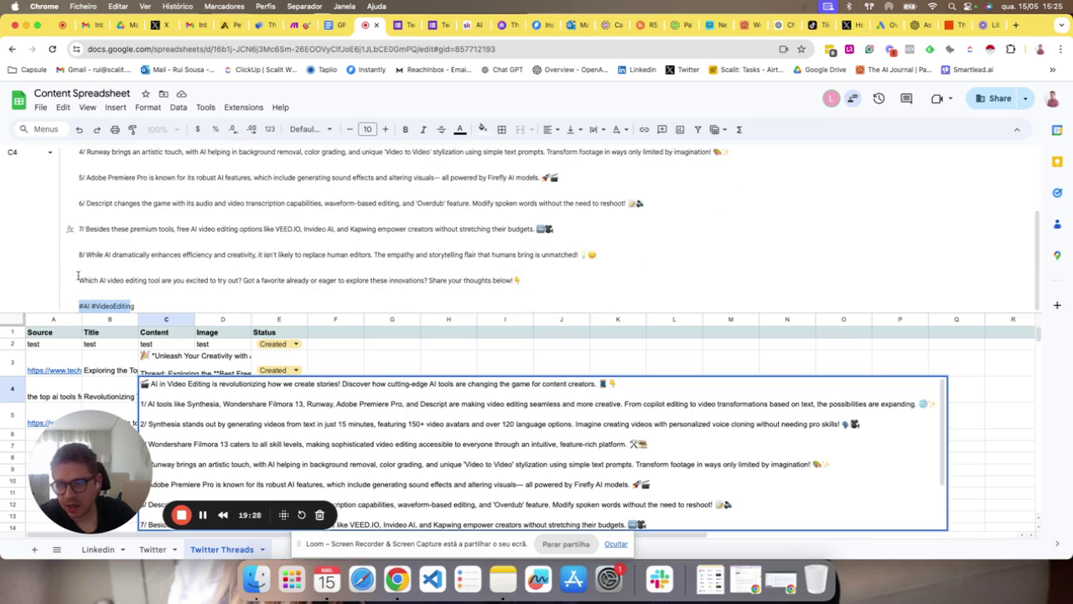
left_click_drag(78, 252, 613, 255)
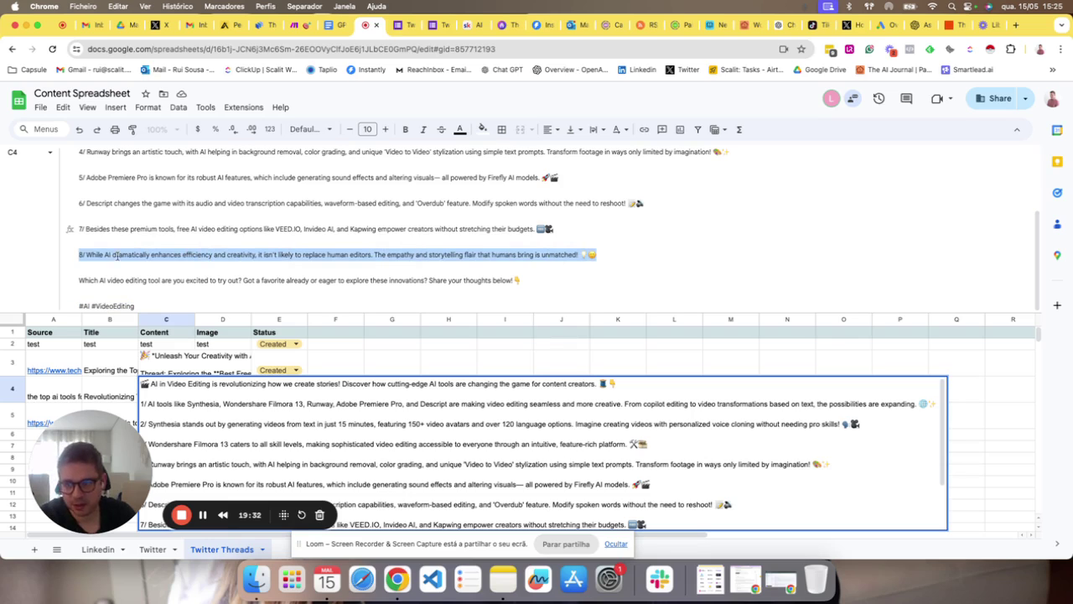
scroll(262, 226, "up", 4)
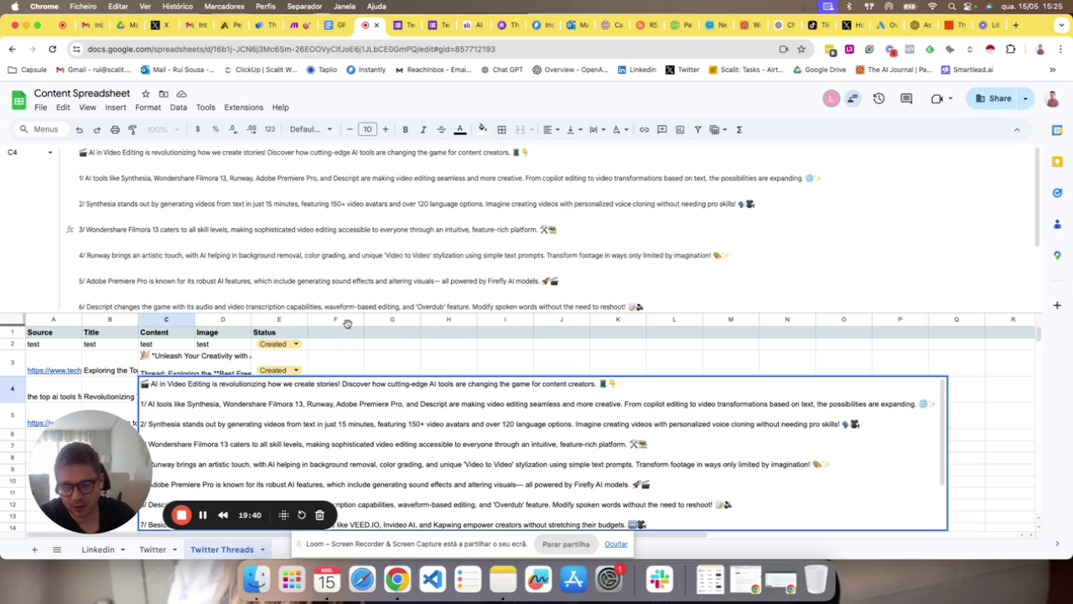
left_click(396, 359)
Read the thread generated from the URL in cell C5, from its numbered tools to the AI summarizers and closing question
left_click(219, 409)
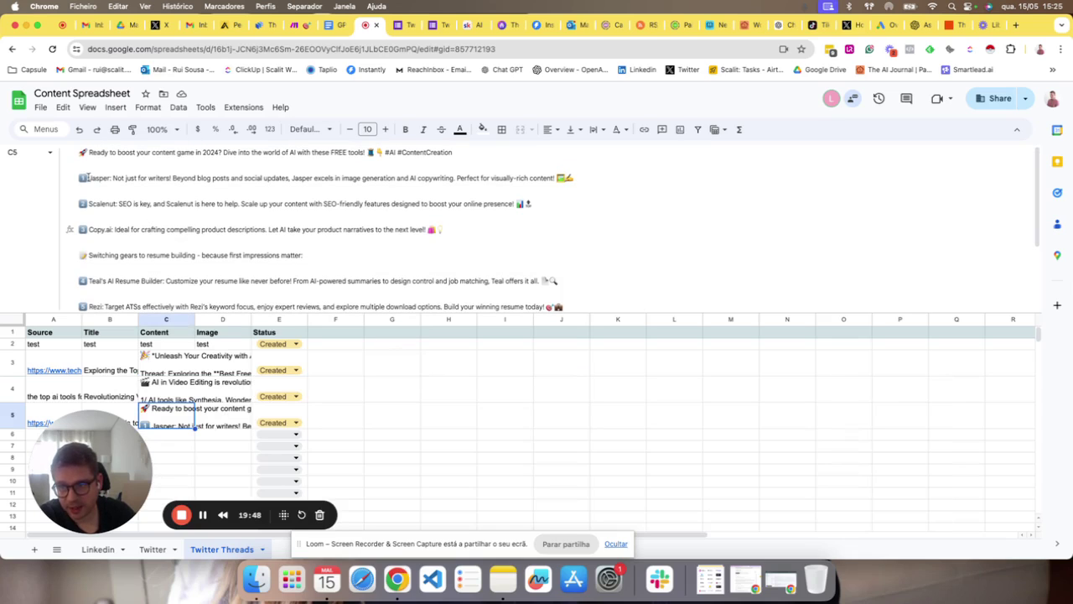
left_click(126, 179)
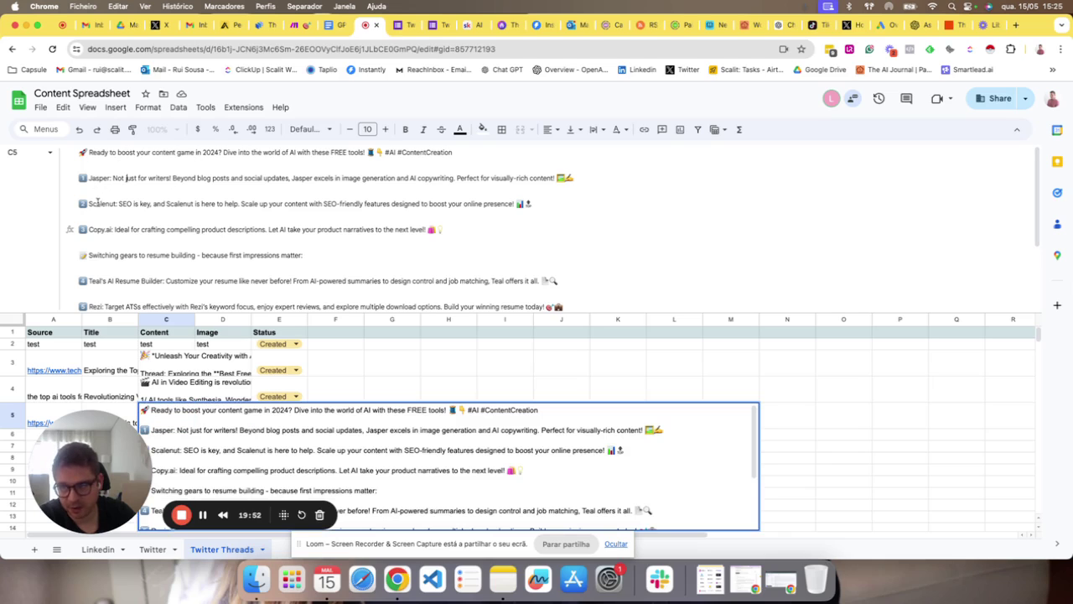
left_click_drag(90, 206, 122, 207)
scroll(113, 232, "down", 3)
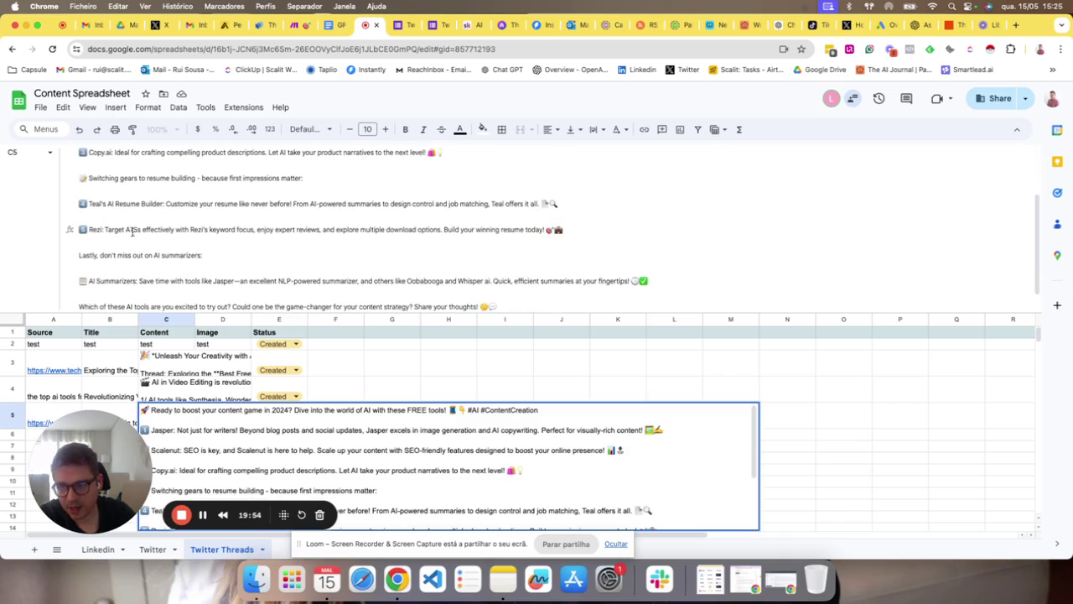
scroll(130, 211, "down", 1)
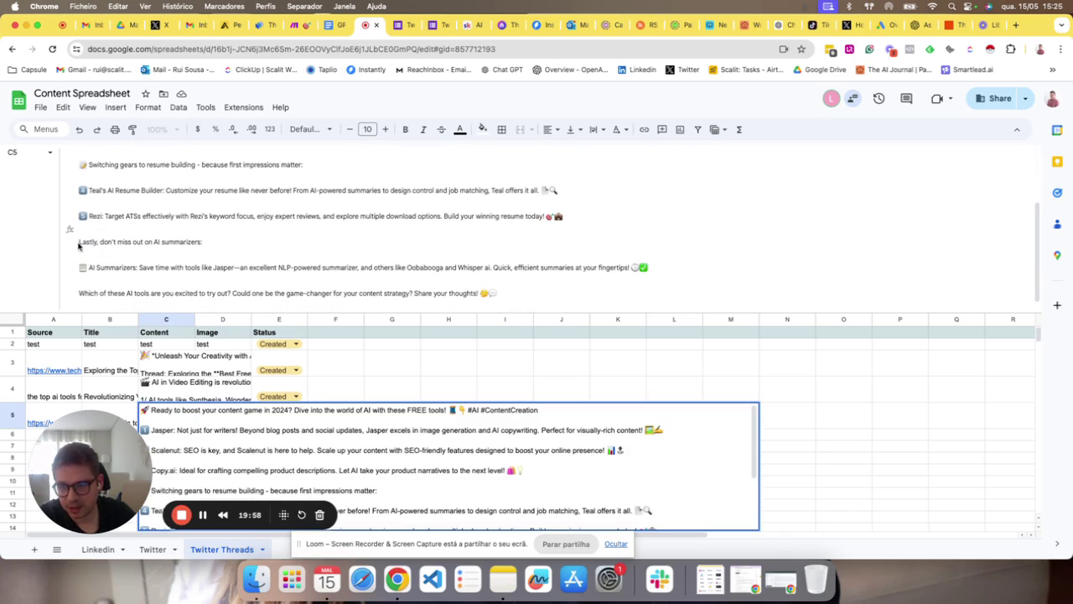
left_click(239, 268)
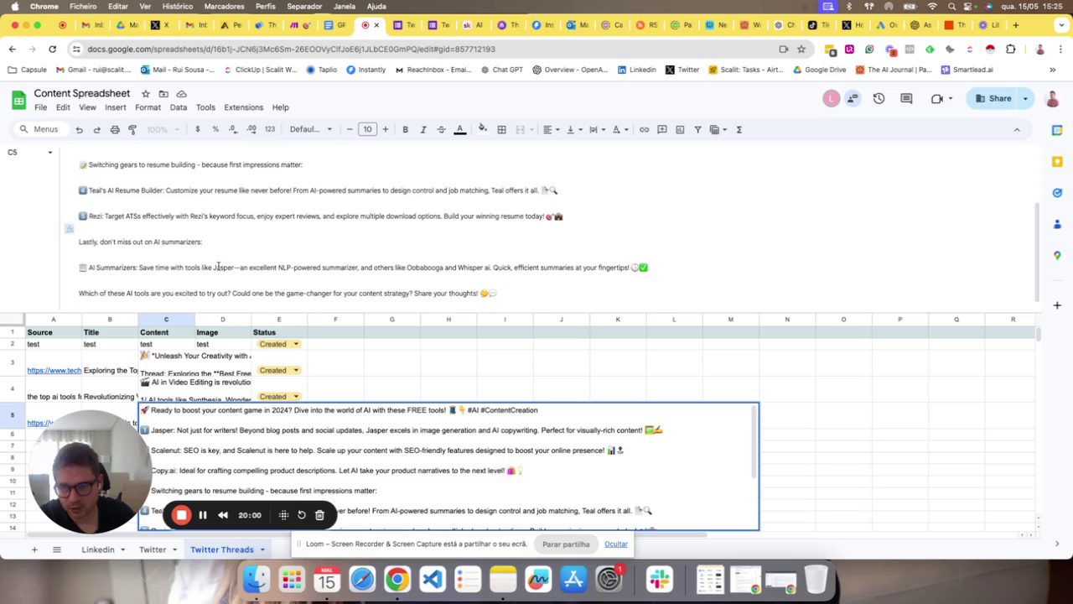
left_click_drag(79, 243, 662, 301)
scroll(323, 240, "up", 4)
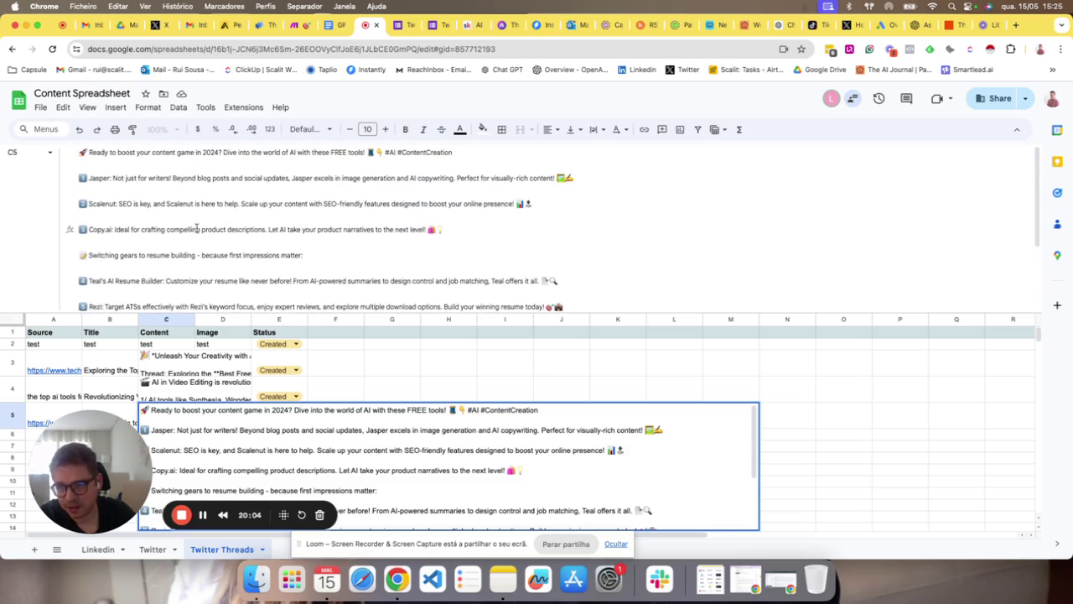
Delete the "Switching gears to resume building" line from the thread in cell C5, check the remaining text, and commit the edit
left_click_drag(304, 258, 80, 257)
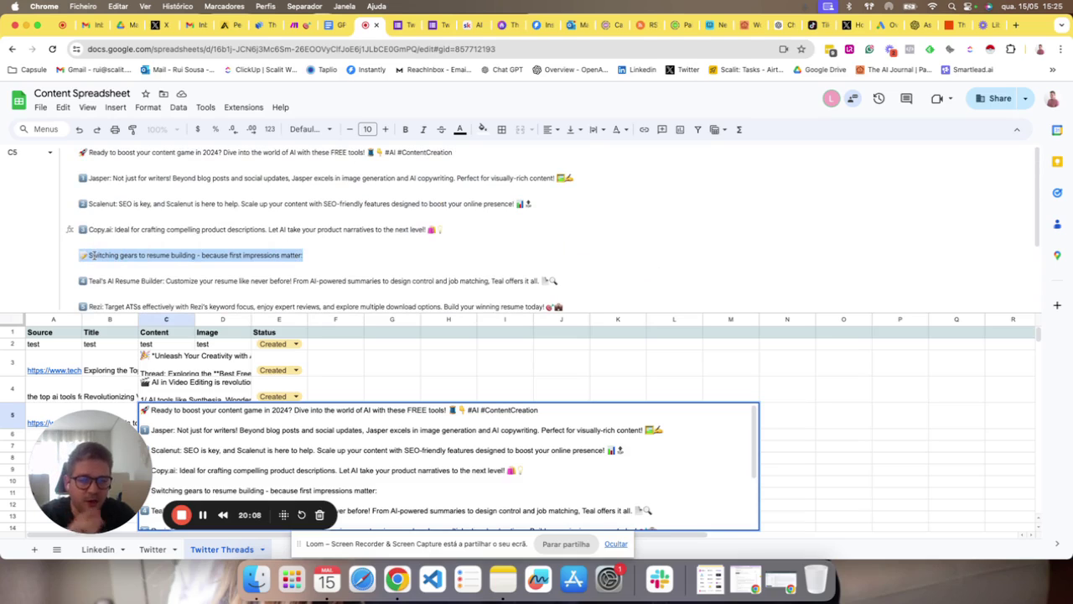
key("BackSpace")
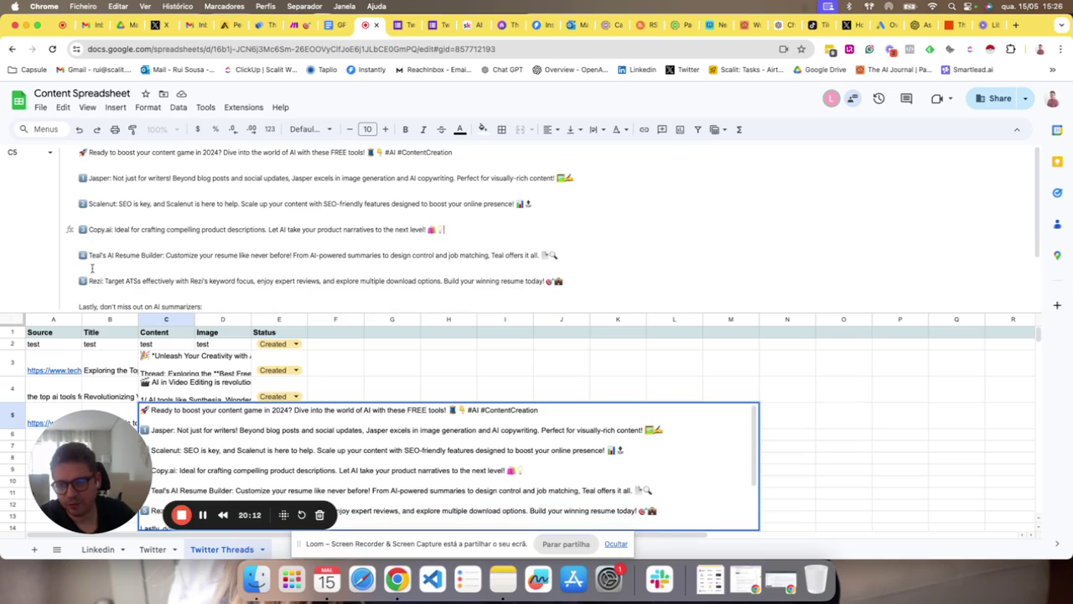
left_click_drag(88, 152, 225, 152)
scroll(221, 204, "down", 3)
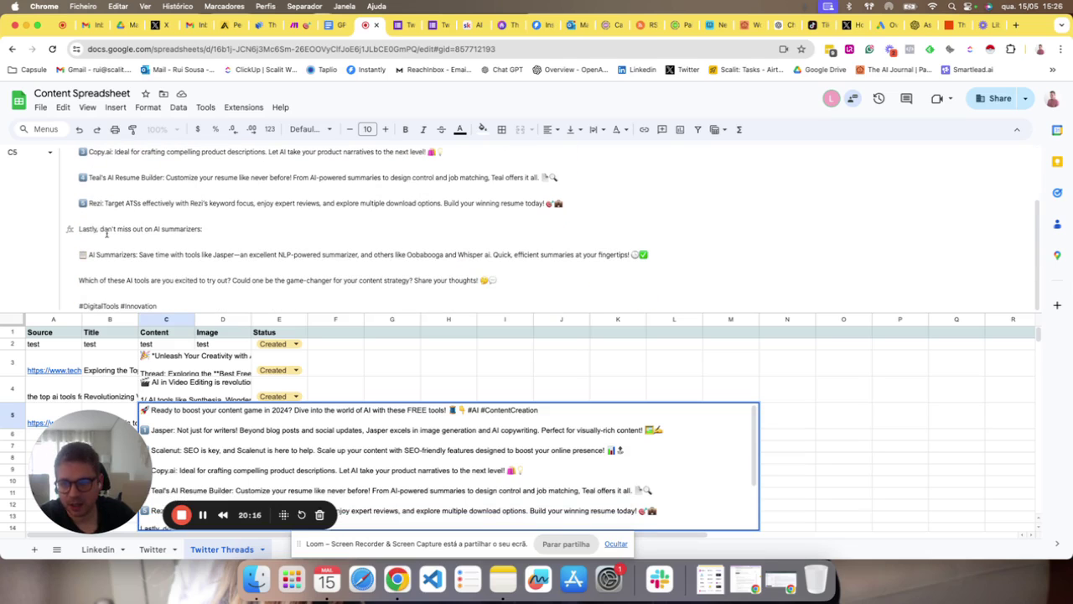
left_click_drag(79, 228, 516, 286)
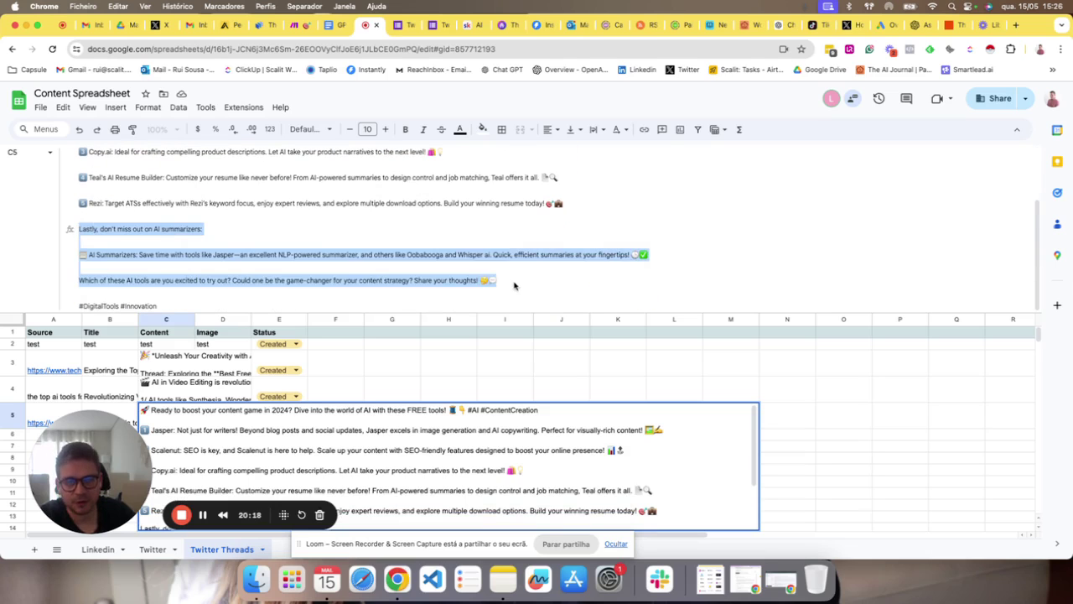
left_click(515, 286)
scroll(416, 240, "up", 3)
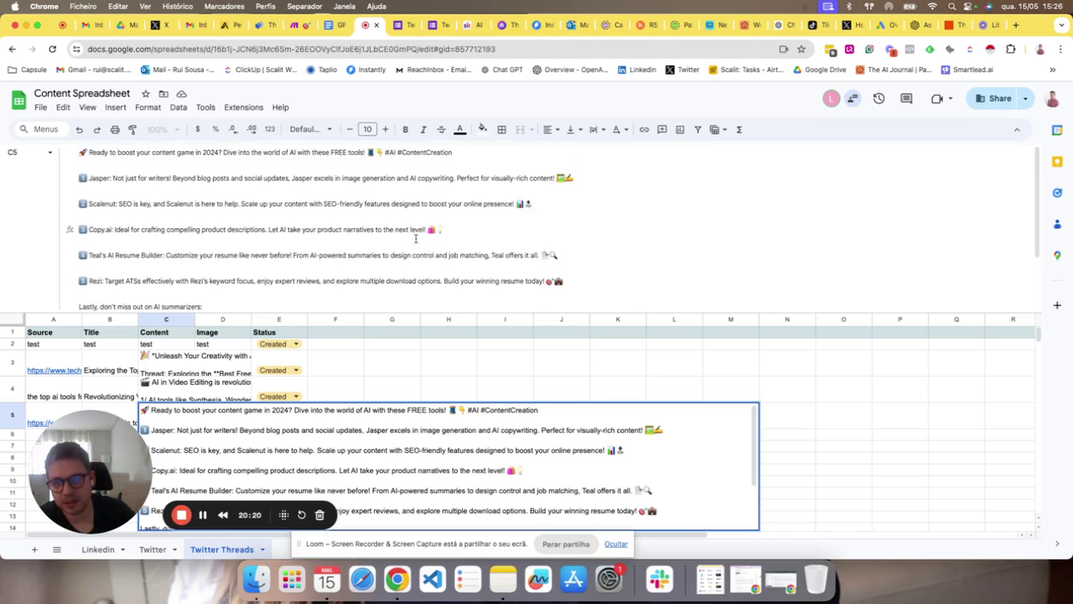
left_click(332, 368)
Set the Status of the threads in rows 4 and 5 to Published
left_click(294, 399)
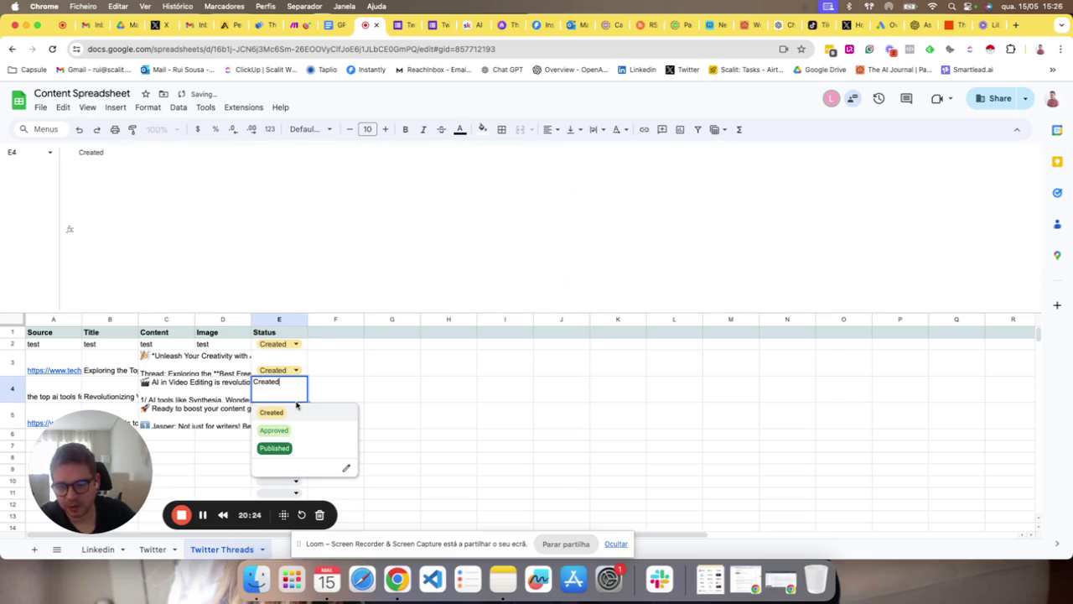
left_click(302, 449)
left_click(298, 425)
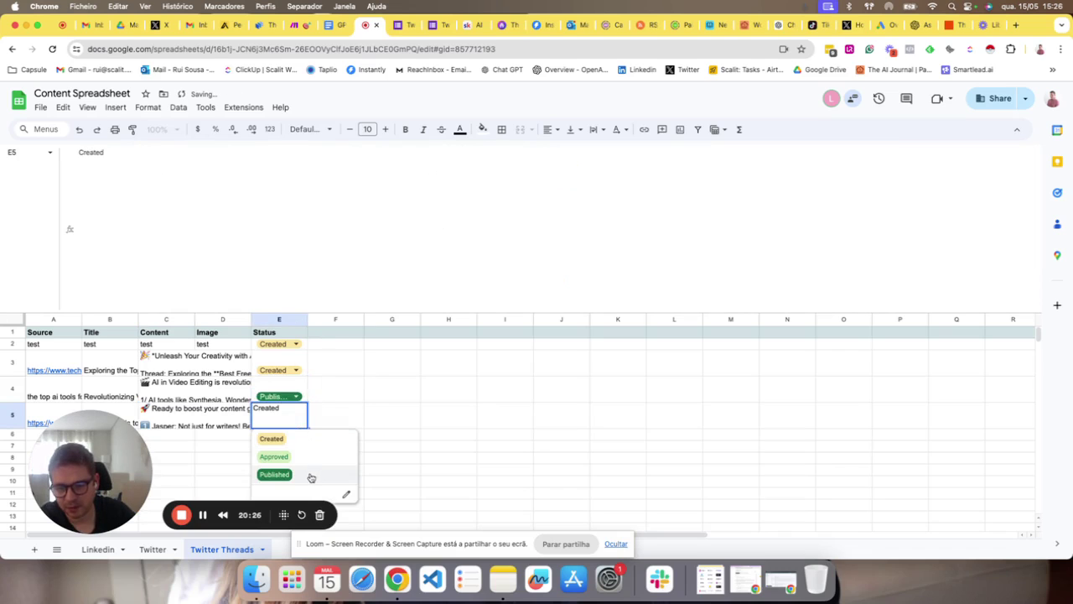
left_click(307, 475)
Shrink the formula bar to a single line and set the Status of rows 4 and 5 back to Created
left_click_drag(379, 310, 402, 161)
left_click(295, 245)
left_click(272, 260)
left_click(290, 270)
left_click(277, 288)
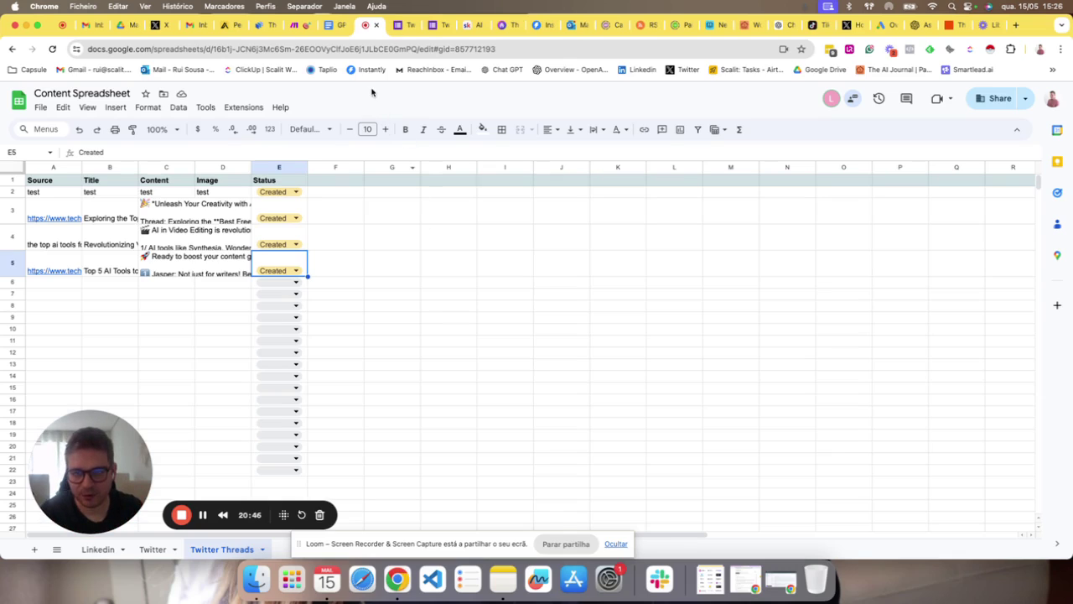
Revisit the GPT Twitter Thread Agent document and the Twitter Threads Content Generator scenario in Make, and return to the Content Spreadsheet
left_click(335, 26)
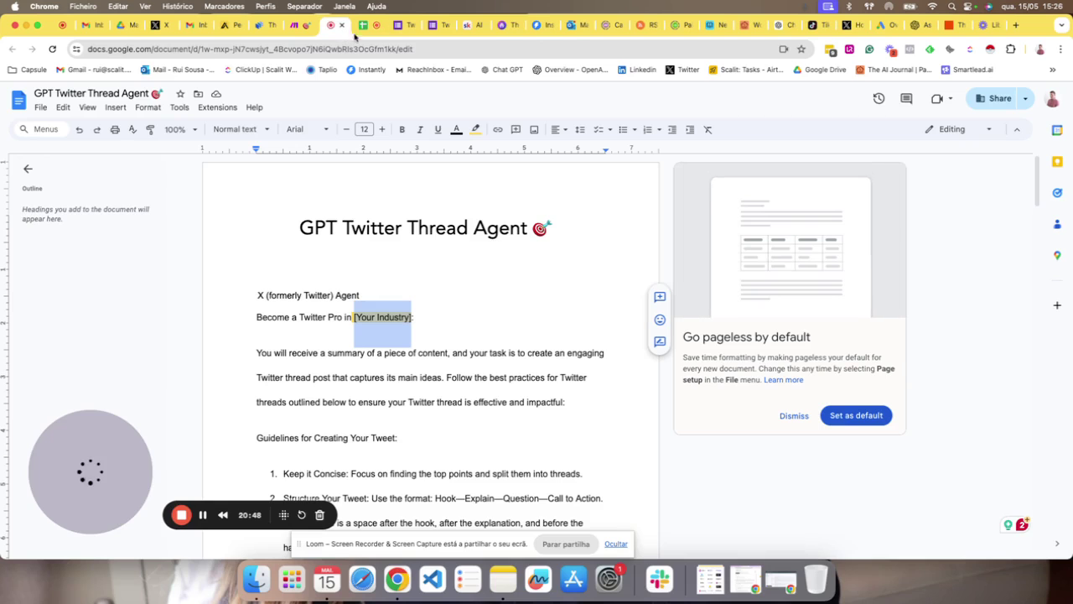
left_click(295, 26)
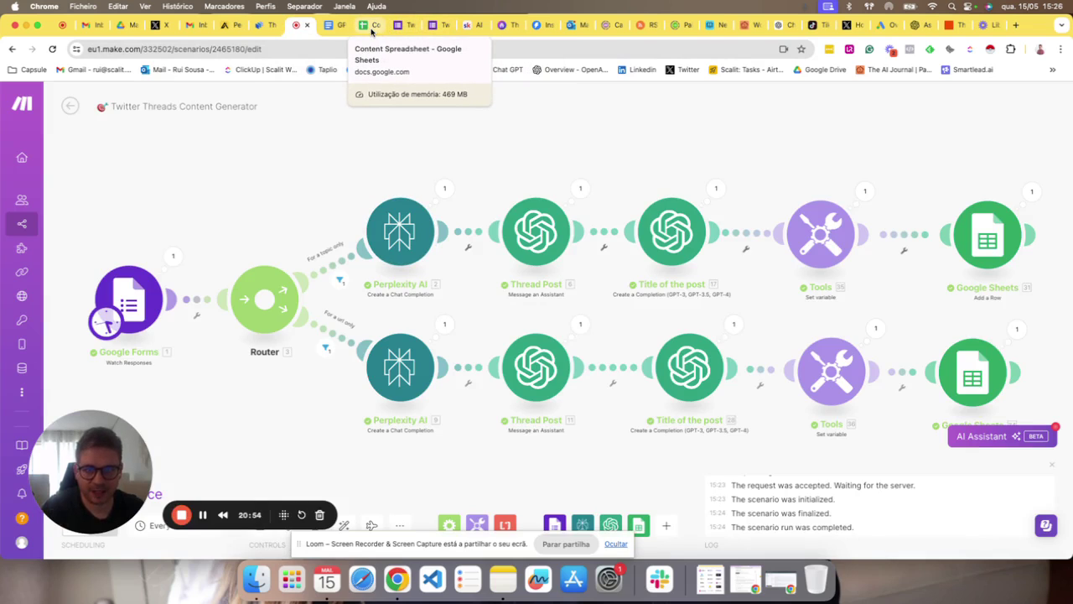
left_click(370, 26)
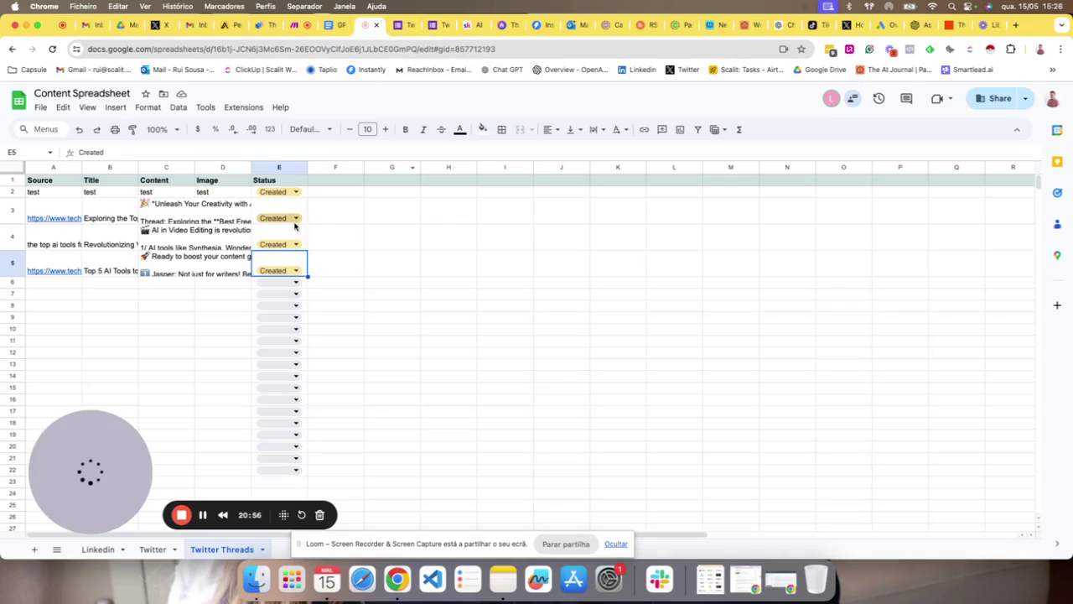